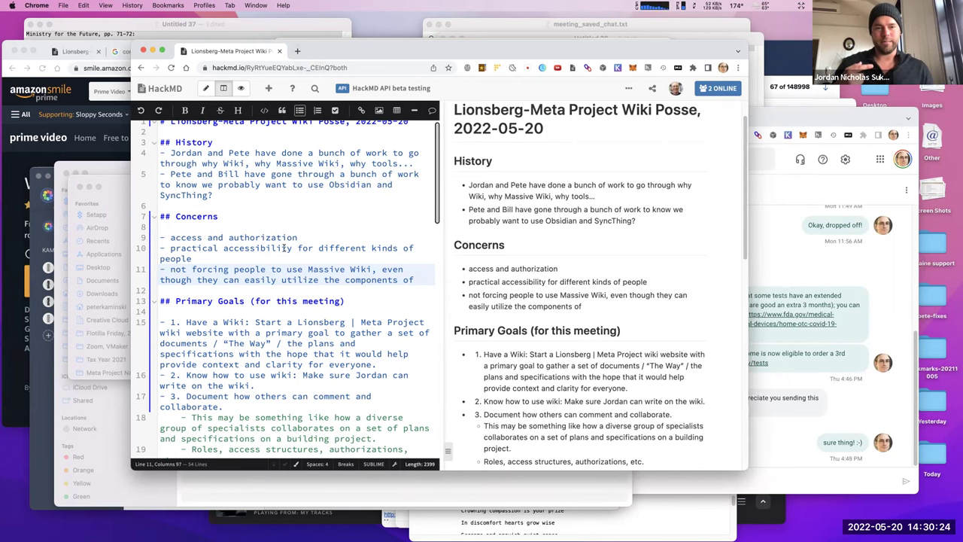
Complete the third Concerns bullet so it ends "utilize the components and contribute to a Massive Wiki in other ways".
type("a")
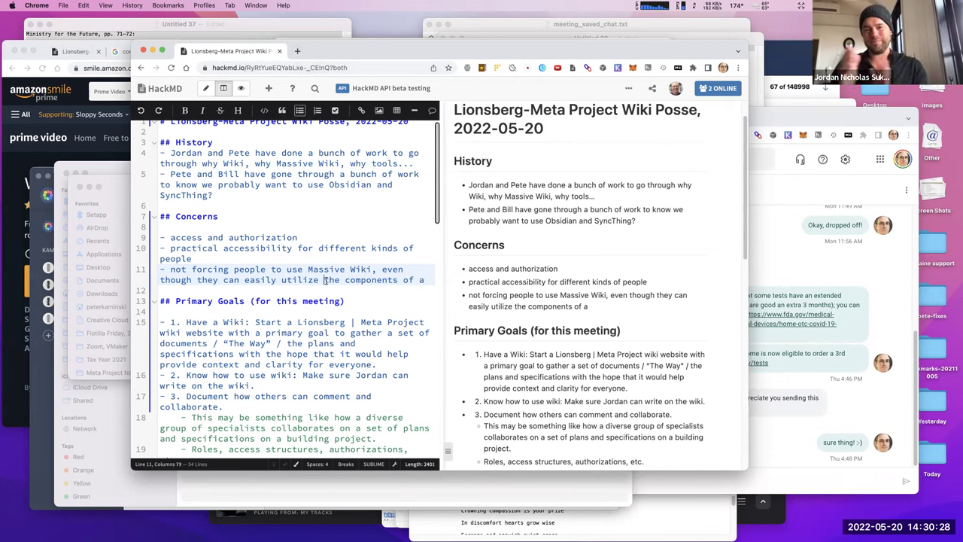
key("super+Right")
key("BackSpace")
key("BackSpace")
type("and contribute to a ")
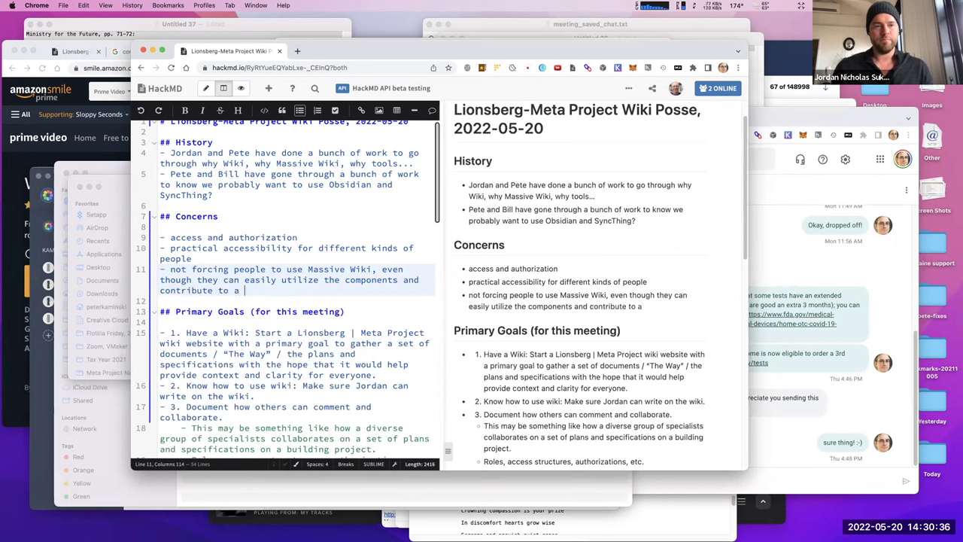
type("Massive w")
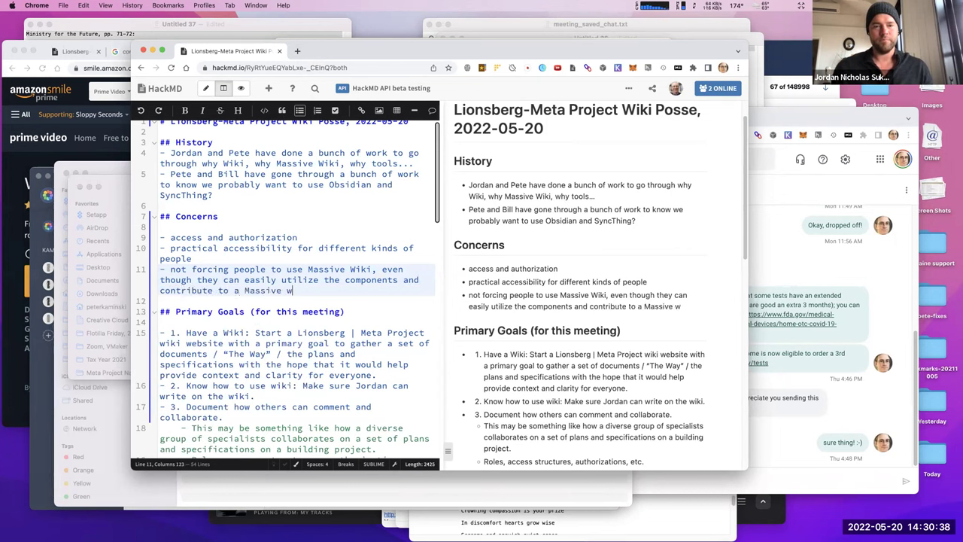
type("Wiki")
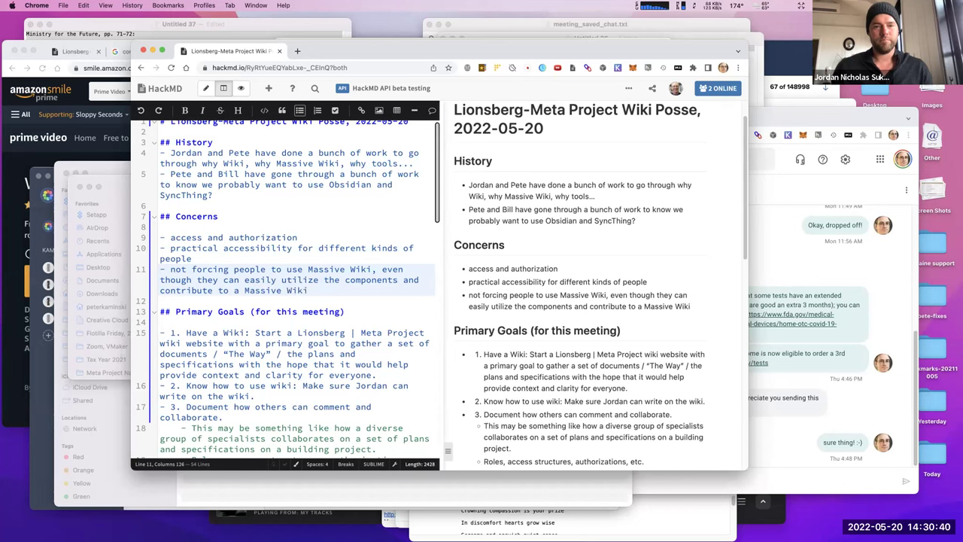
type(" in other ways")
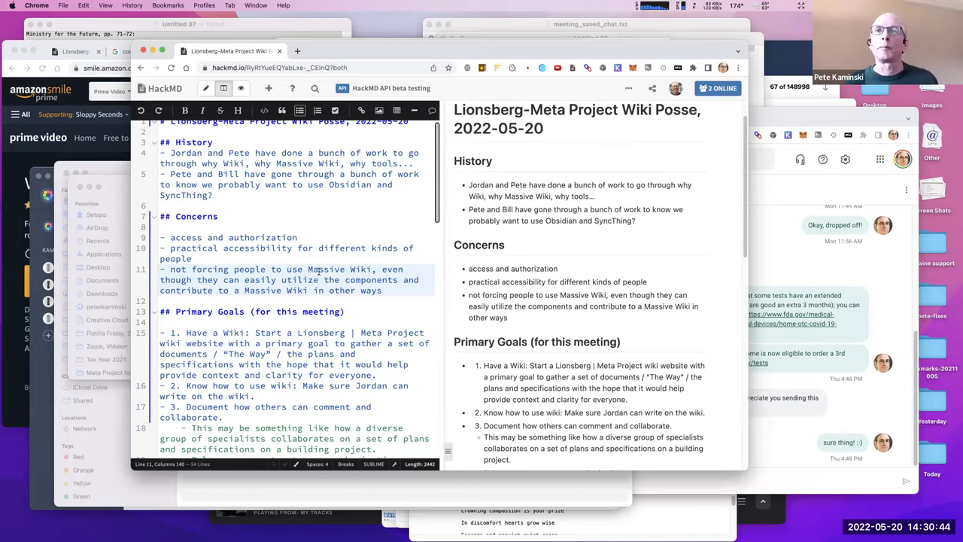
scroll(320, 278, "down", 2)
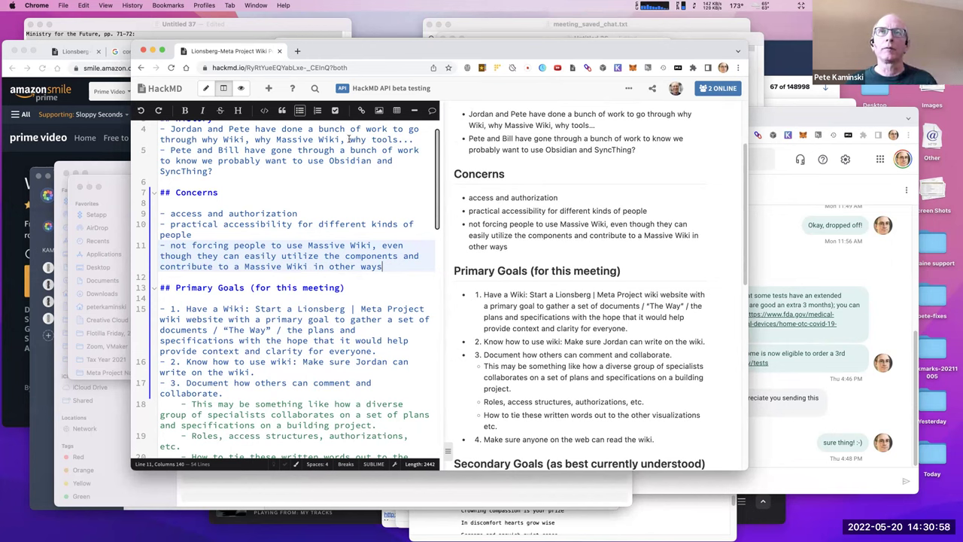
Switch to Obsidian with the ogm-wiki vault and reposition its window over the meeting notes.
left_click_drag(665, 53, 665, 66)
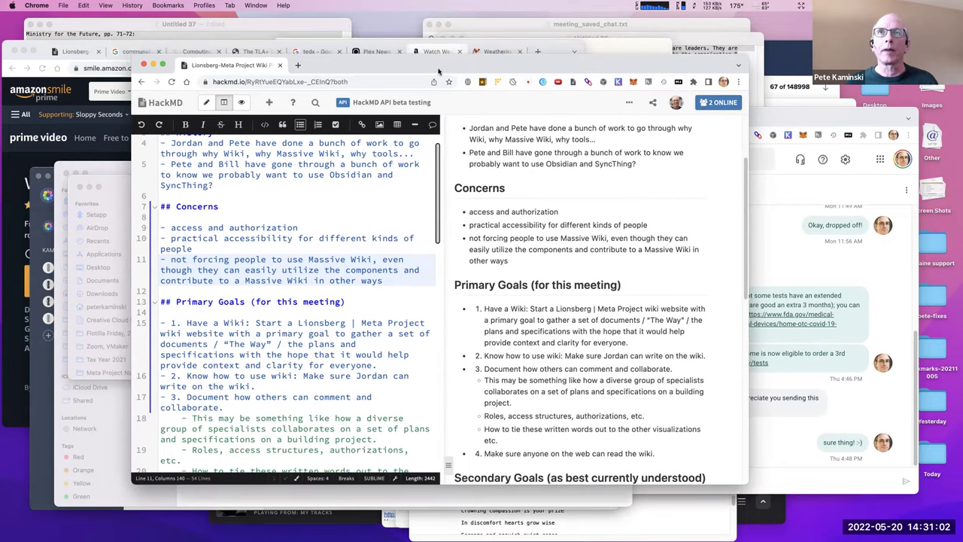
mouse_move(580, 536)
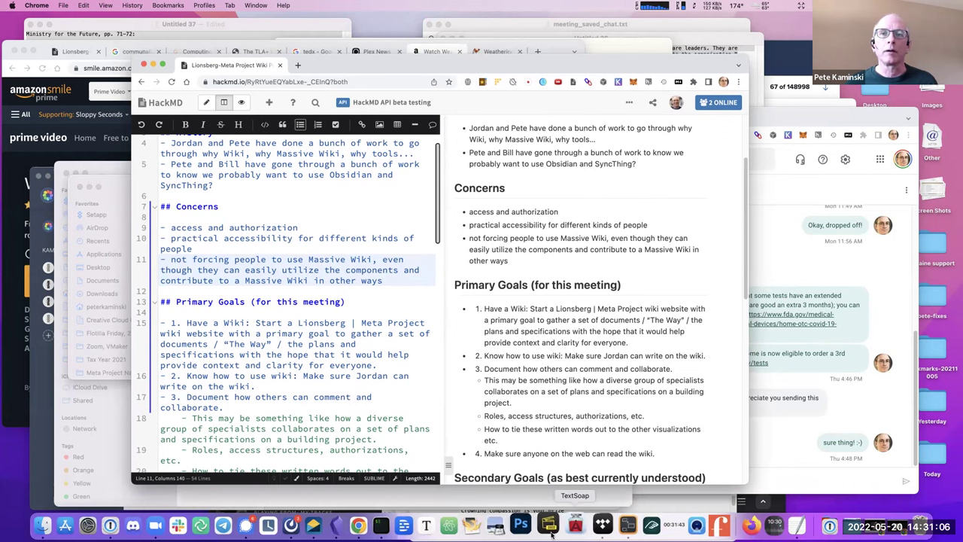
right_click(344, 529)
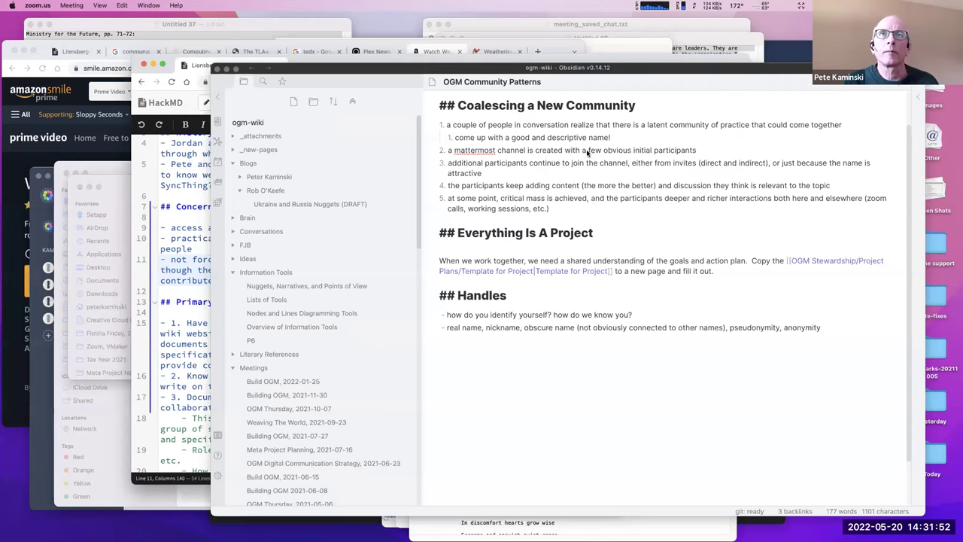
left_click_drag(527, 67, 491, 50)
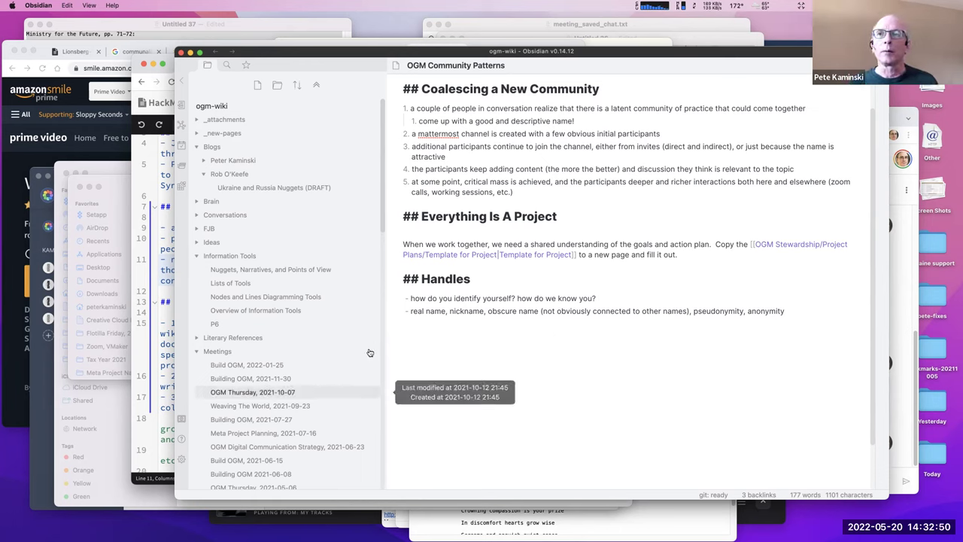
Open the vault manager, look through the whole list of existing vaults, and close it.
left_click(181, 85)
left_click(180, 85)
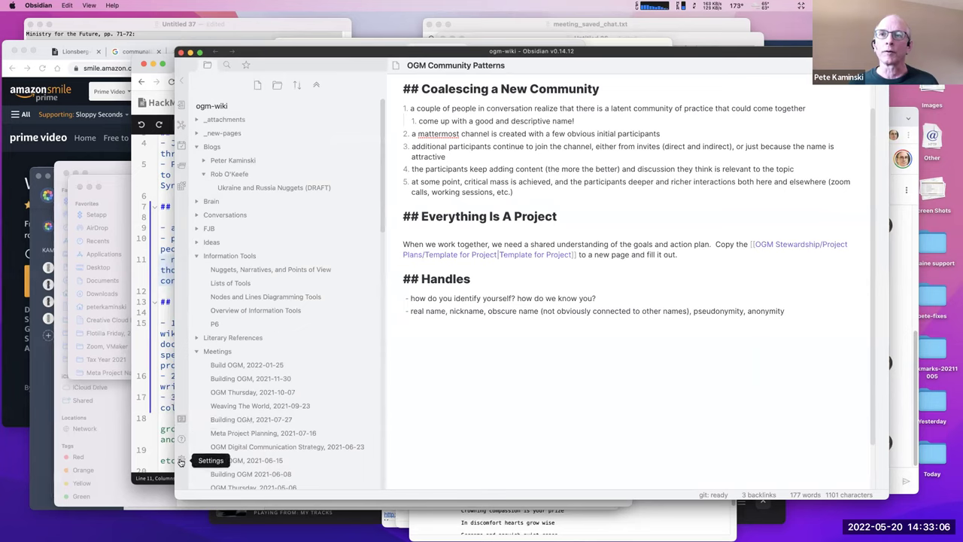
left_click(182, 420)
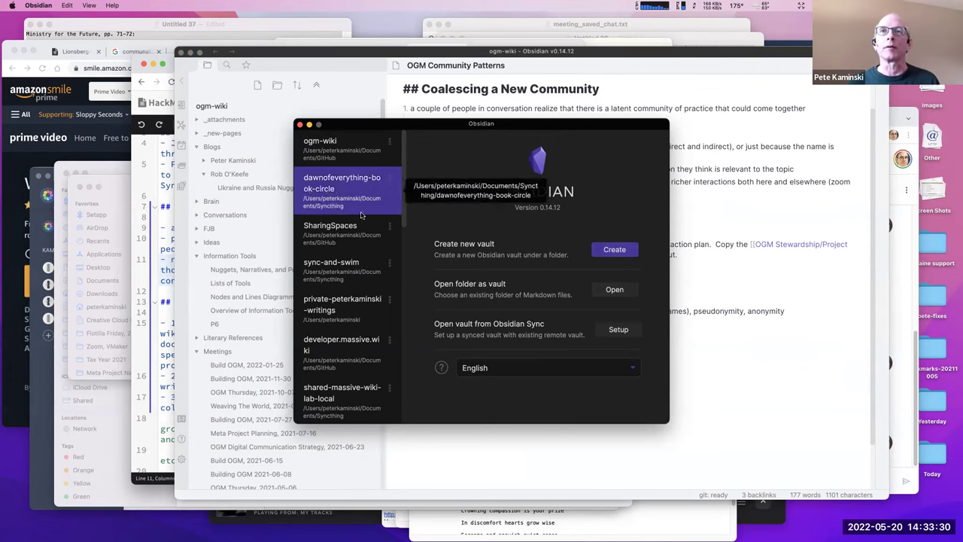
scroll(352, 245, "down", 1)
scroll(352, 245, "down", 10)
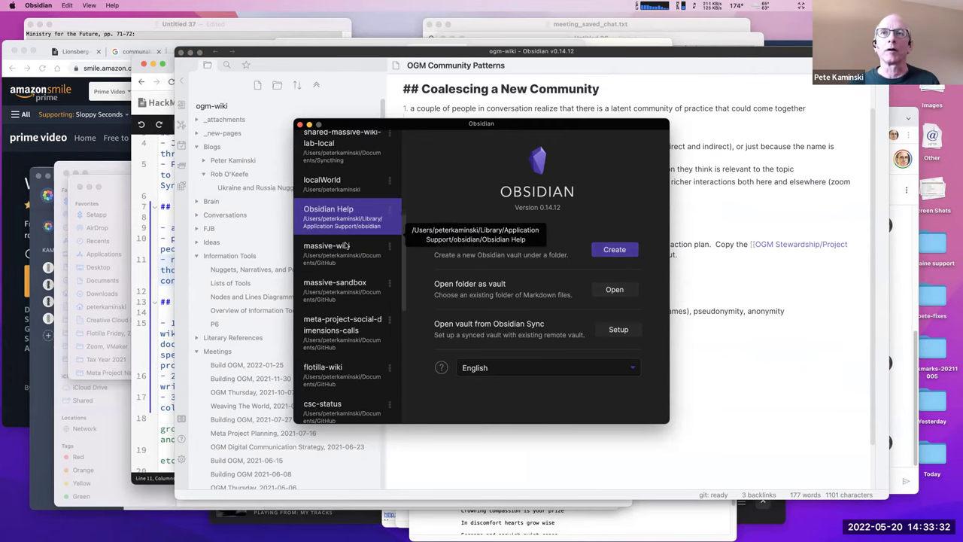
scroll(347, 254, "up", 10)
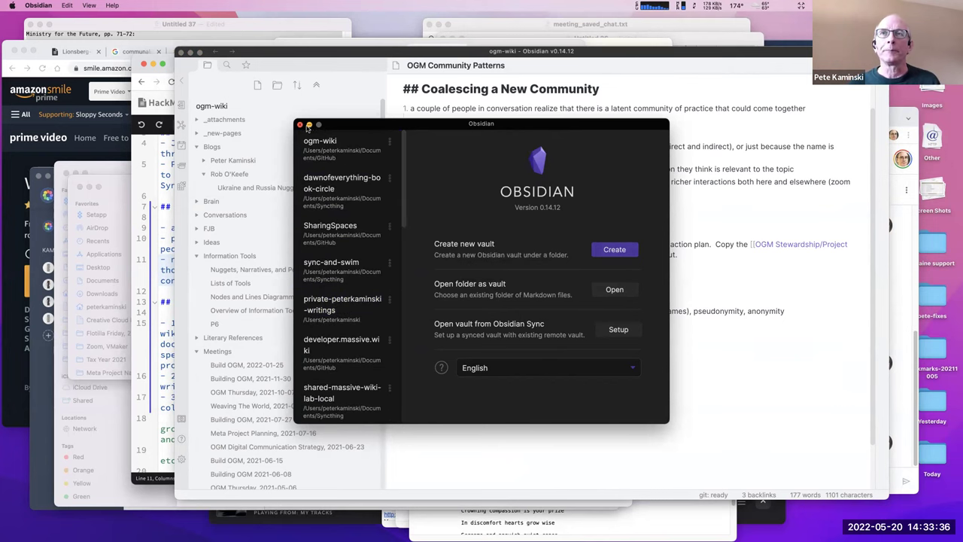
scroll(319, 243, "down", 5)
scroll(320, 243, "down", 5)
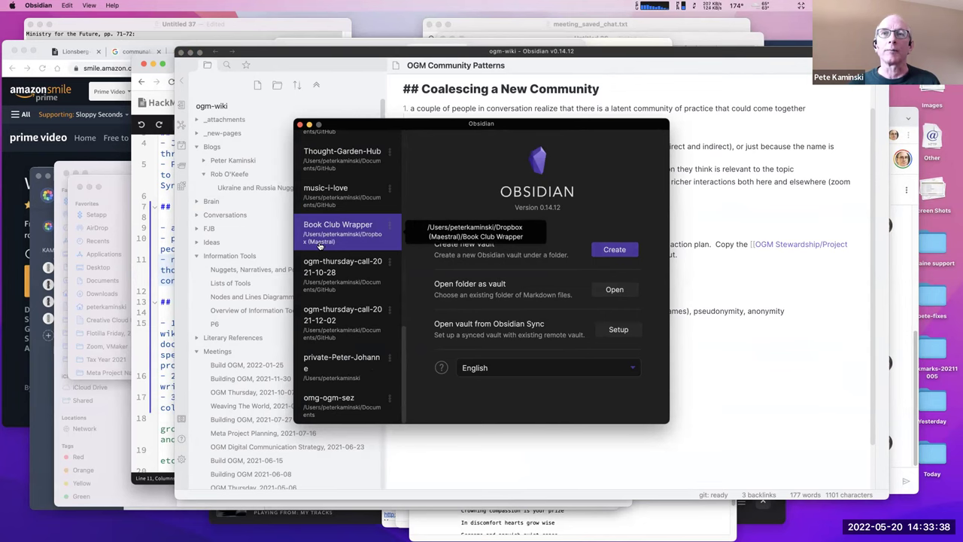
scroll(320, 217, "up", 5)
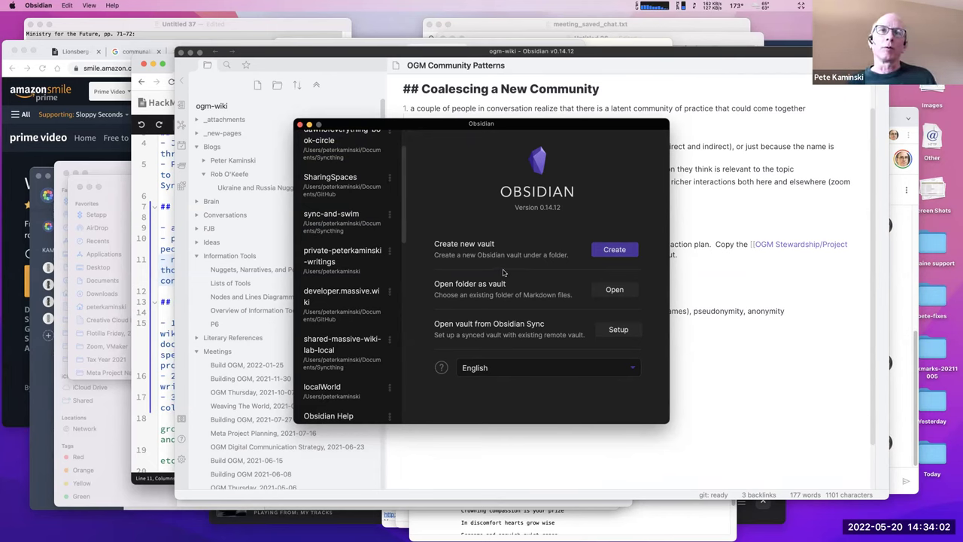
left_click(301, 125)
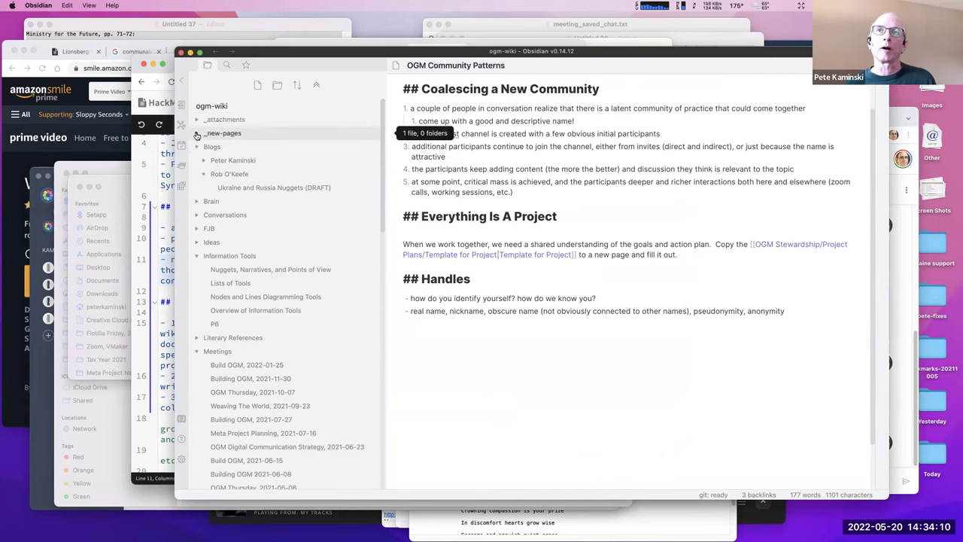
Look inside the _new-pages and _attachments folders of ogm-wiki, collapsing each one again.
left_click(197, 134)
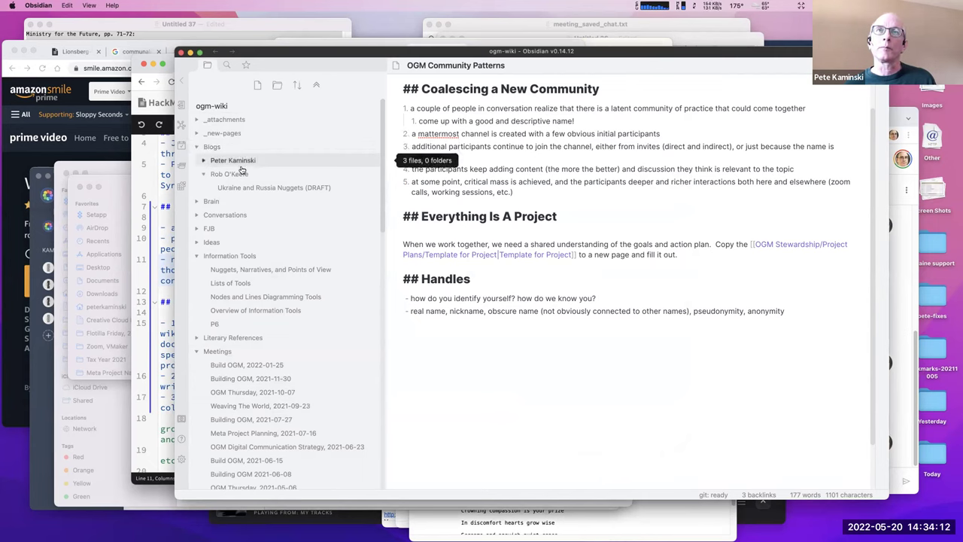
left_click(218, 134)
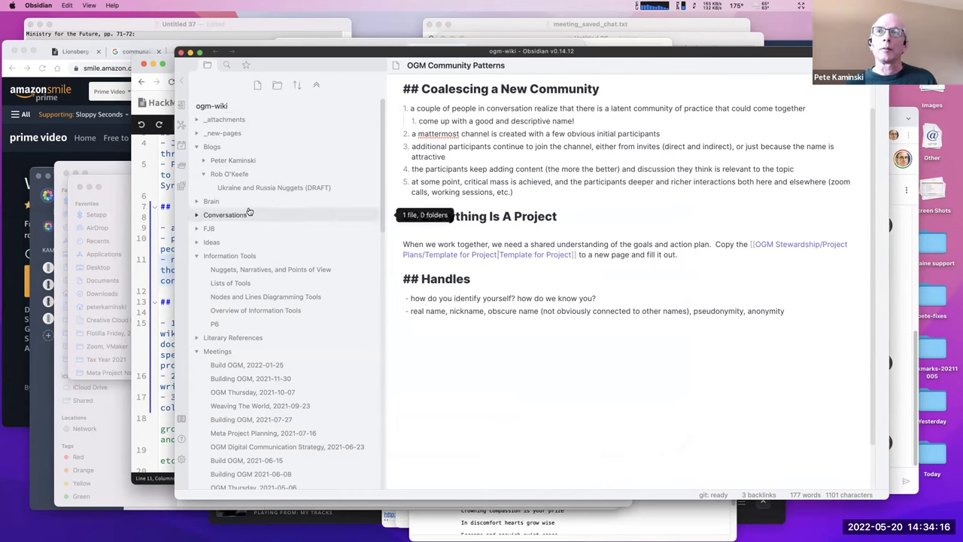
left_click(196, 134)
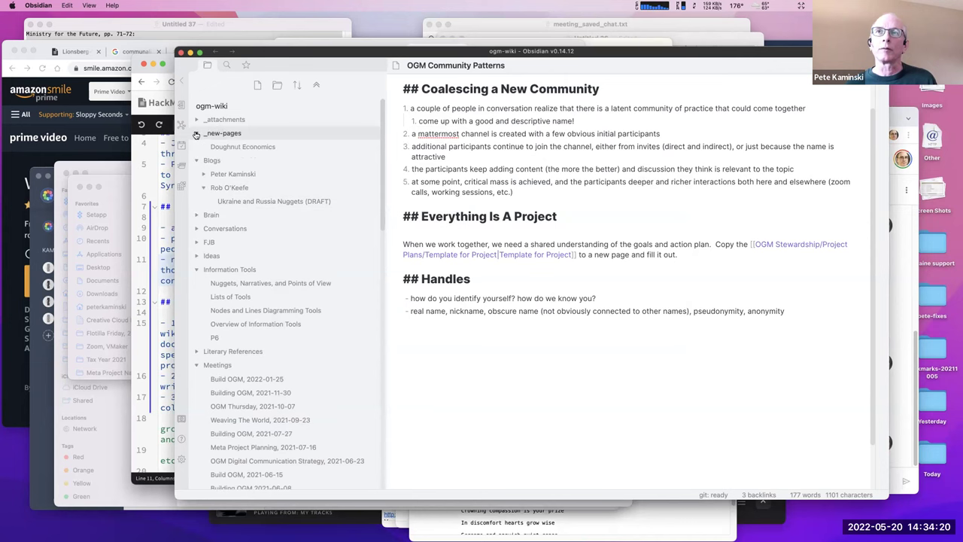
left_click(196, 134)
left_click(196, 120)
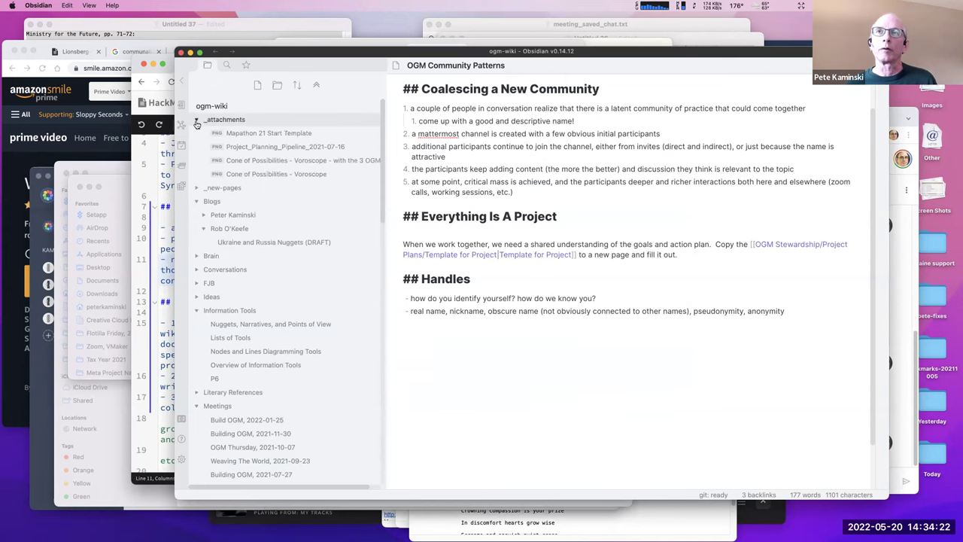
left_click(196, 121)
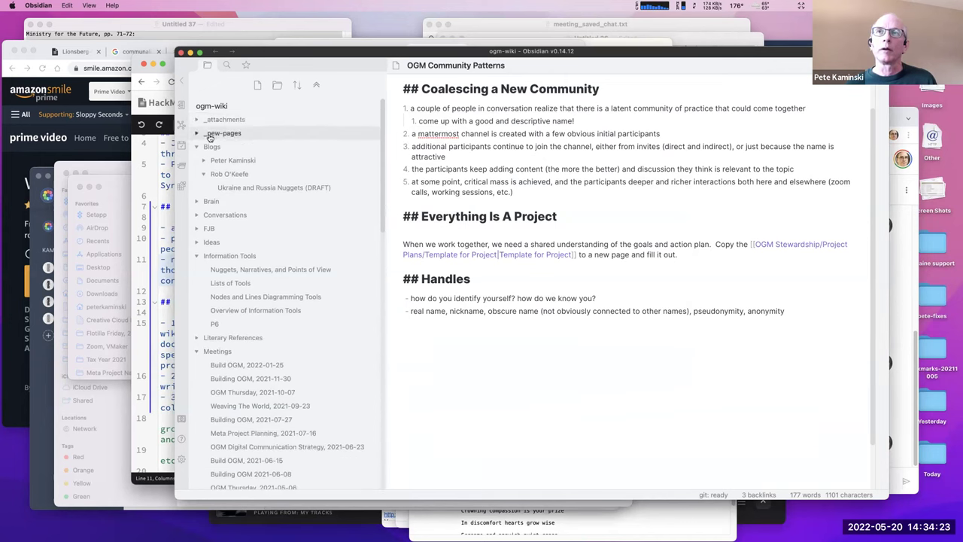
Collapse all folders in the vault and open the note Le Goût de la Mer from Literary References.
left_click(317, 86)
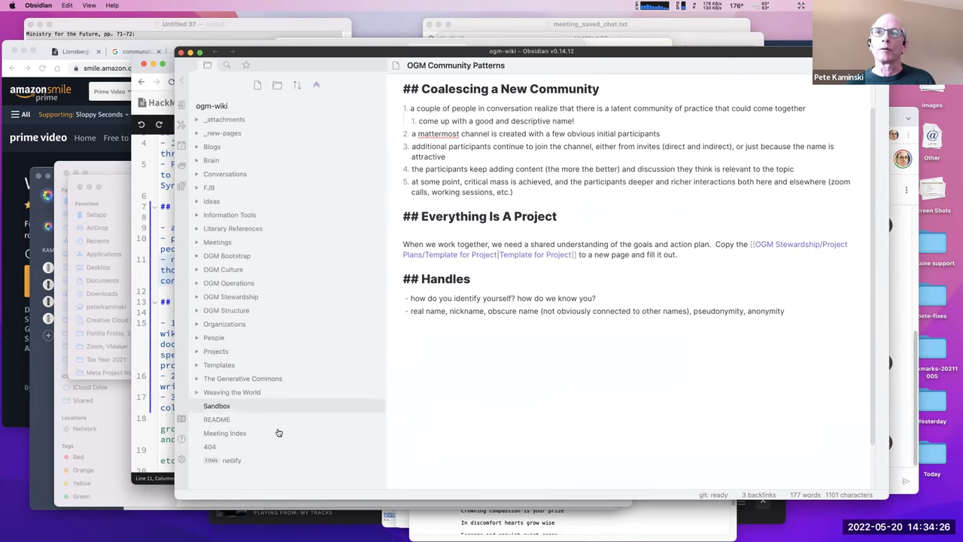
left_click(215, 229)
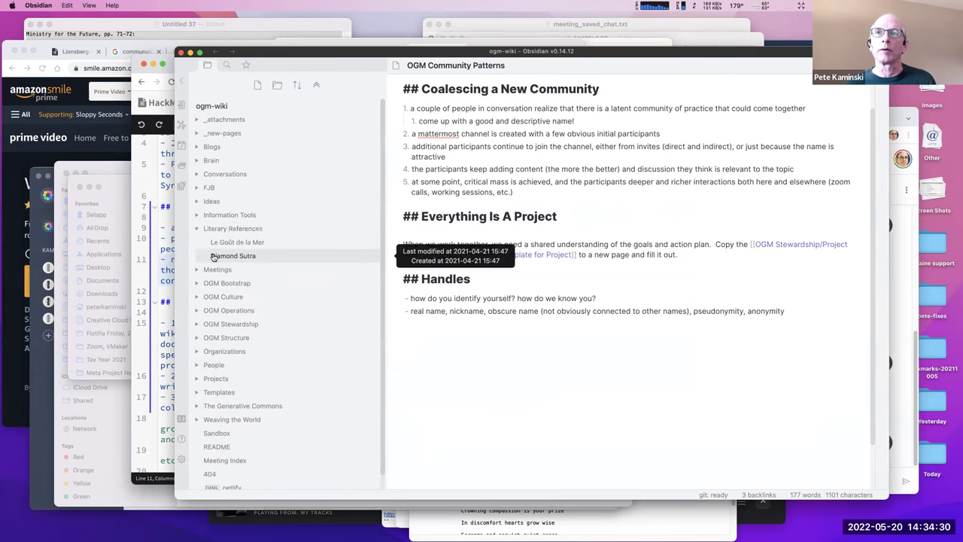
left_click(244, 244)
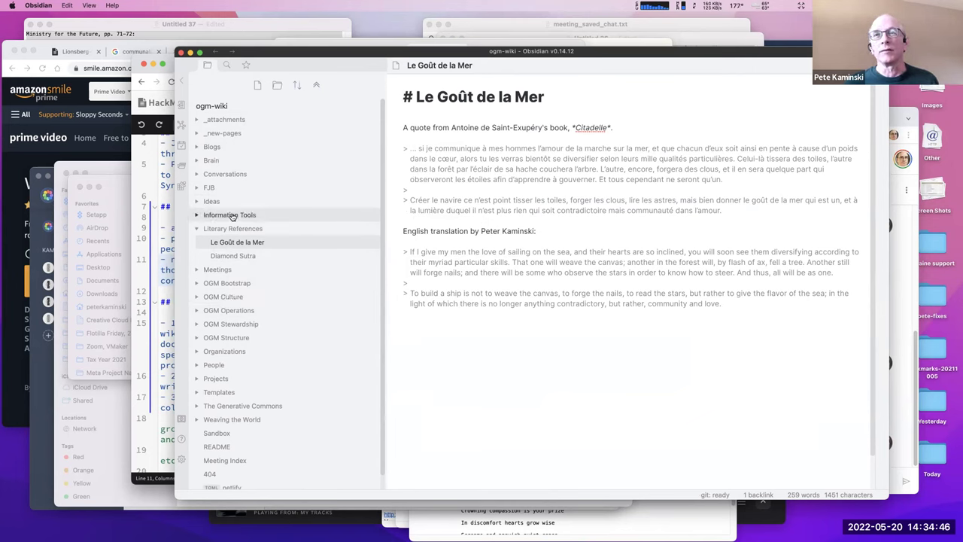
Reveal the Le Goût de la Mer note's file in Finder, and enlarge and reposition the Finder window.
right_click(234, 245)
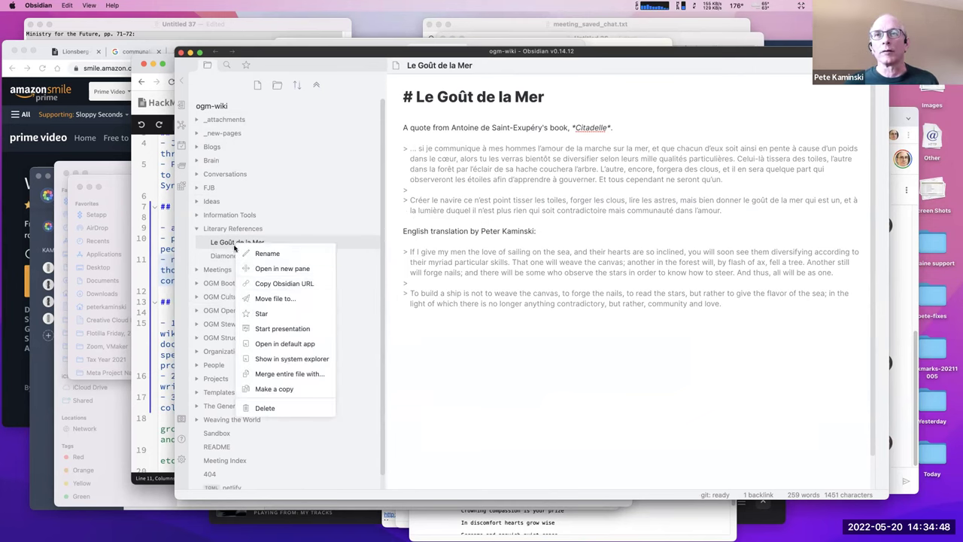
left_click(258, 361)
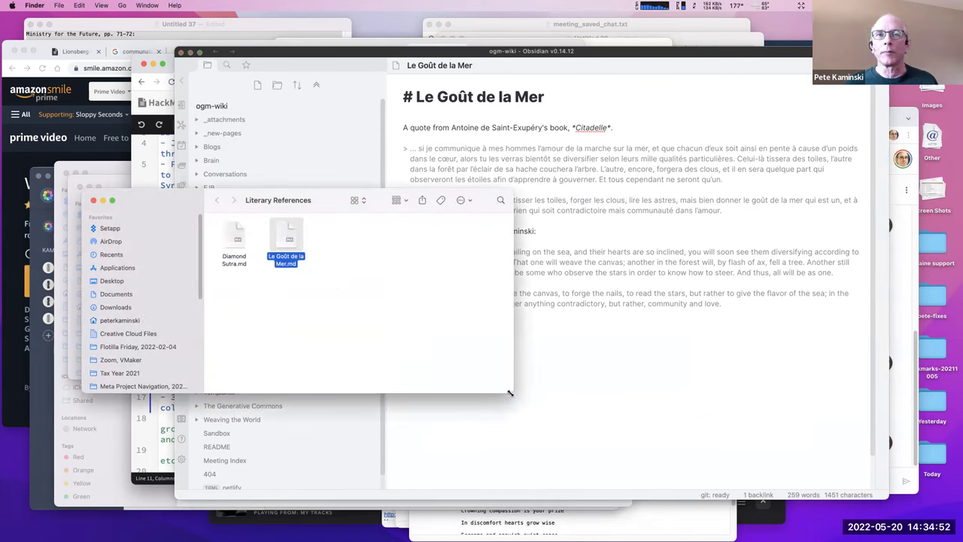
left_click_drag(510, 401, 514, 482)
left_click_drag(273, 197, 291, 149)
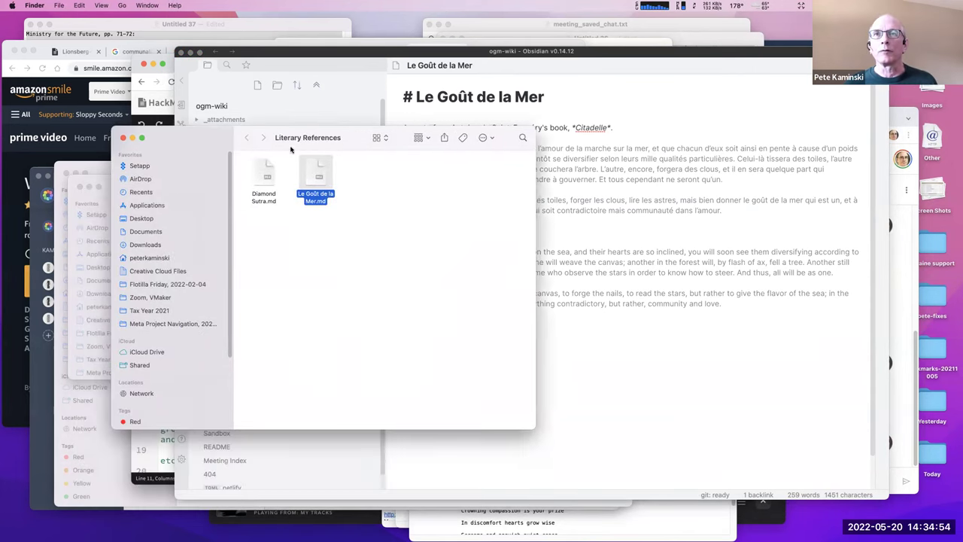
Show the Literary References folder as a list, widen the window, and change the view to columns.
left_click(380, 142)
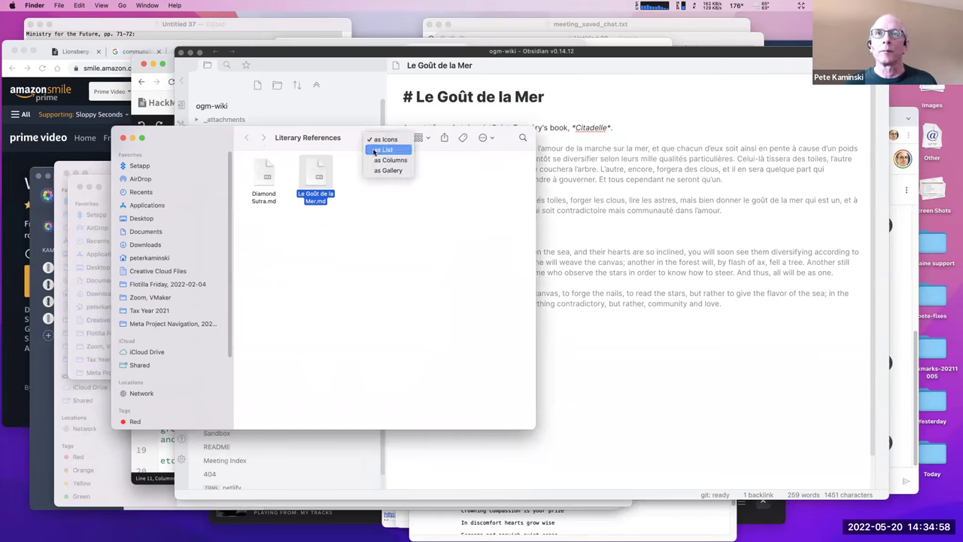
left_click(380, 149)
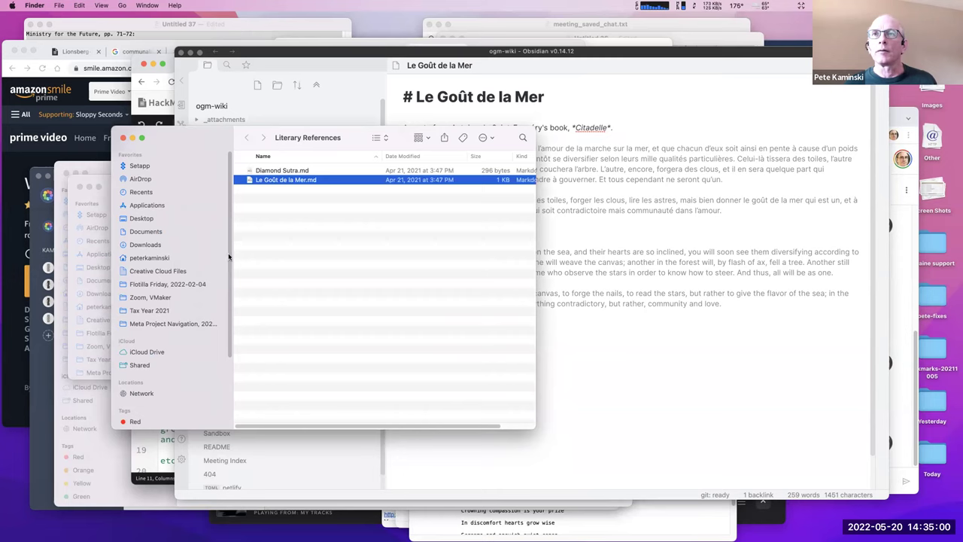
left_click_drag(537, 218, 675, 217)
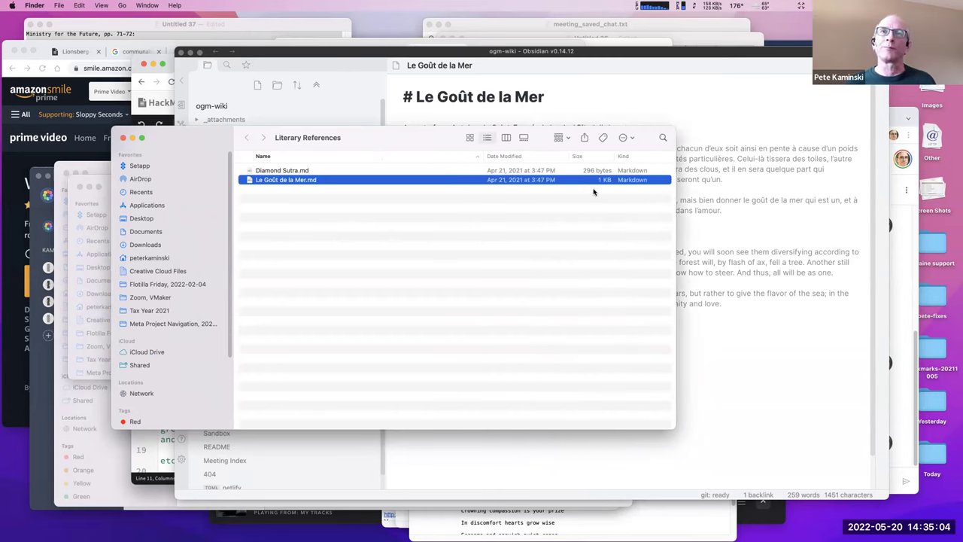
left_click(506, 137)
left_click_drag(438, 140, 409, 122)
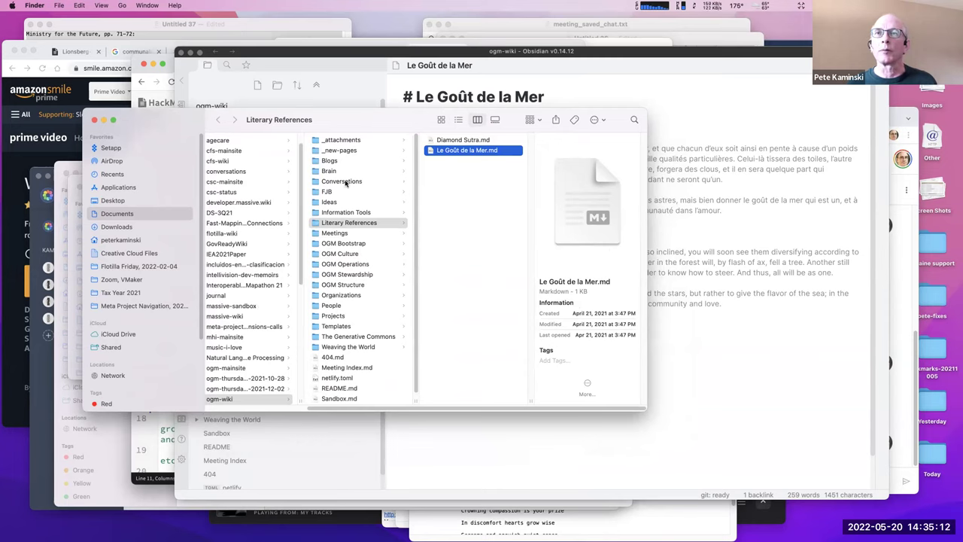
Browse the Markdown files in the ogm-wiki Meetings folder and in the Meetings subfolder of OGM Stewardship.
left_click(401, 233)
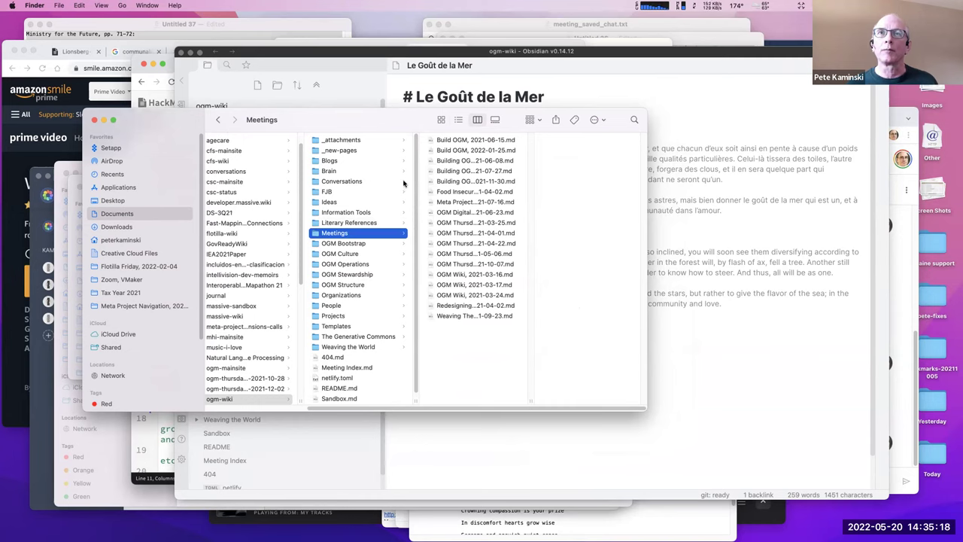
left_click(403, 274)
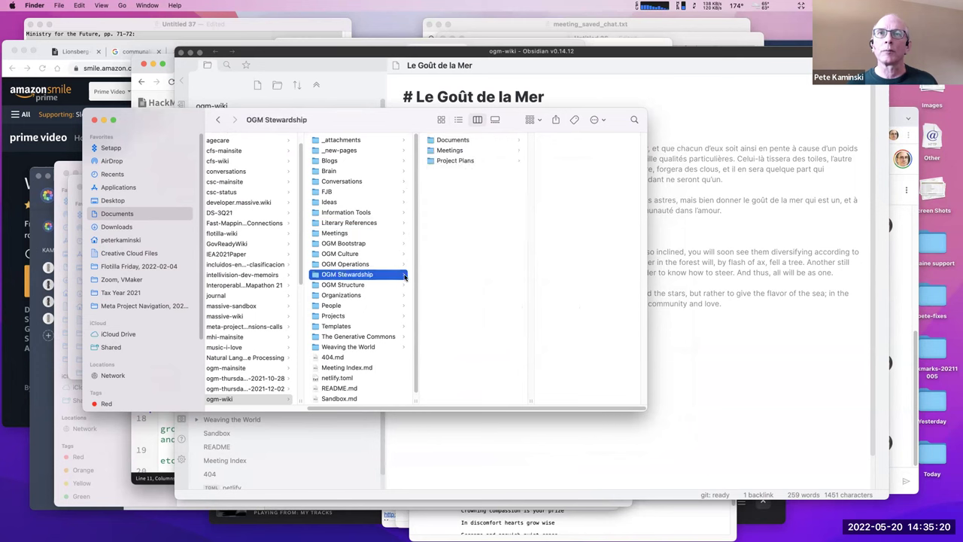
left_click(519, 152)
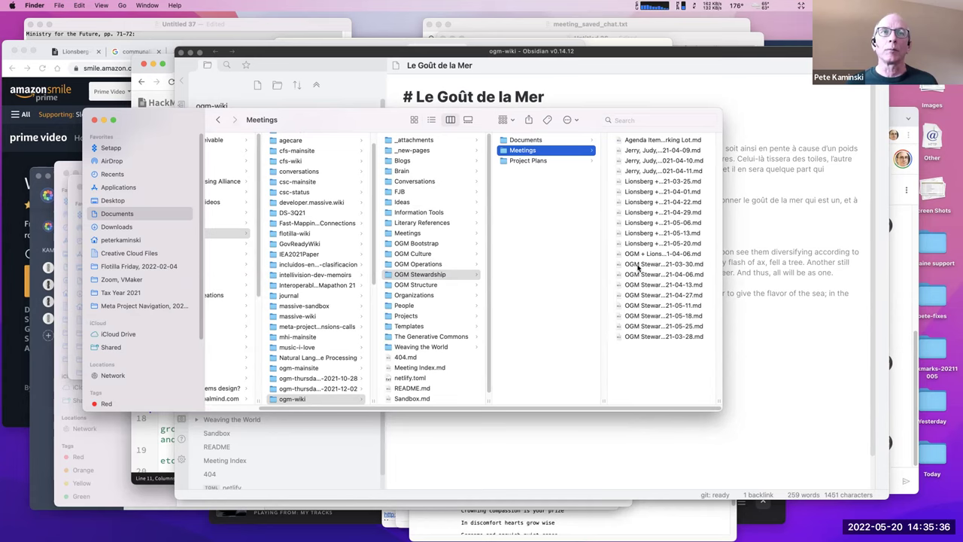
Show the Markdown files in the Project Plans folder inside OGM Stewardship, and reposition the Finder window.
left_click(423, 276)
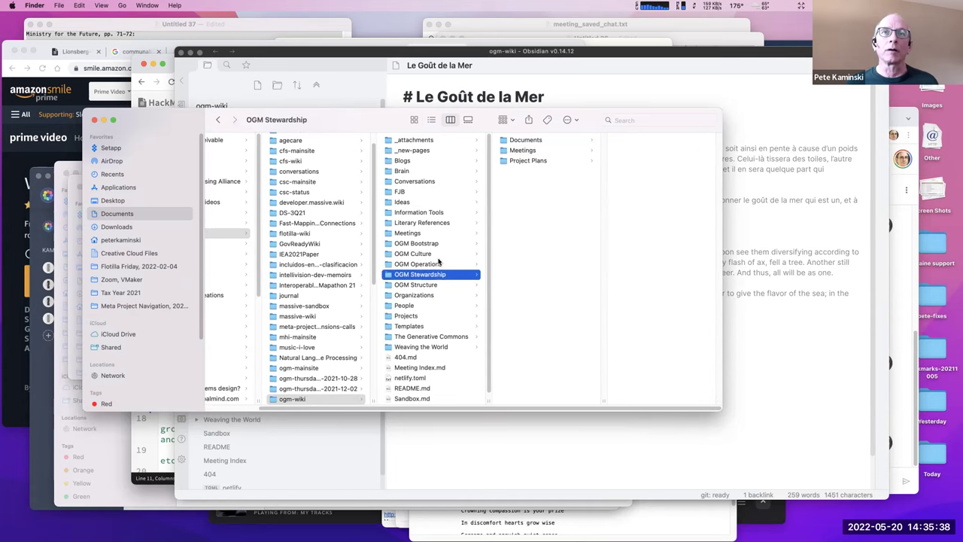
right_click(418, 276)
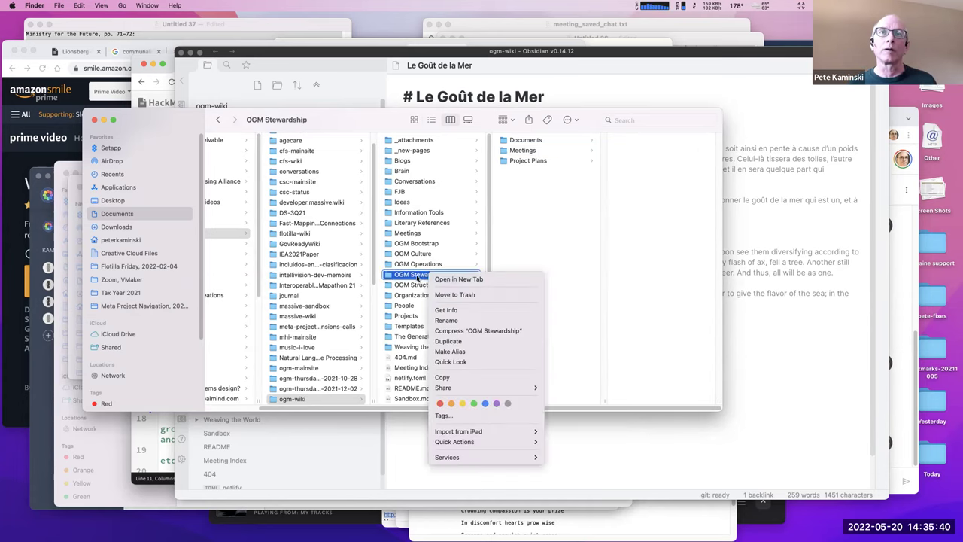
left_click(418, 276)
left_click(432, 274)
key("Return")
left_click(536, 162)
left_click_drag(638, 172, 553, 161)
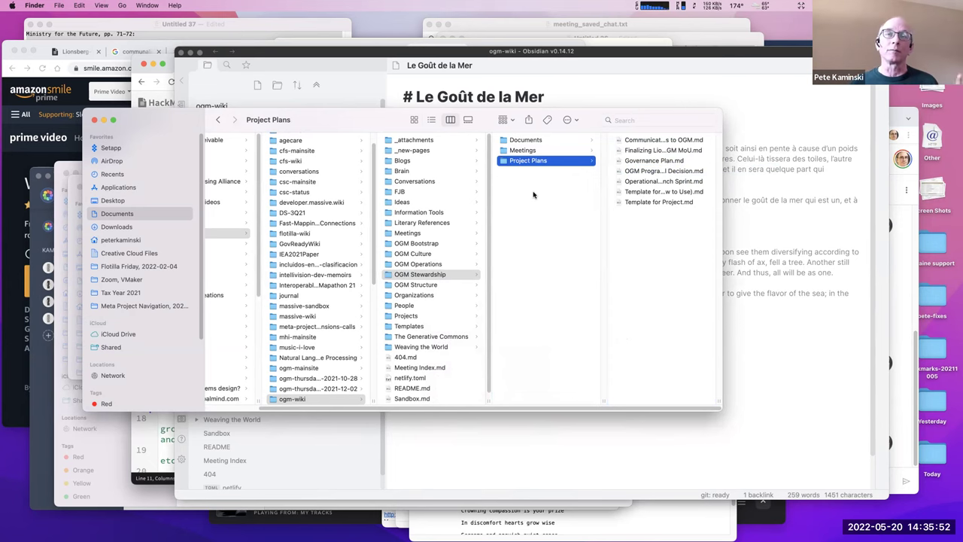
left_click_drag(354, 121, 347, 133)
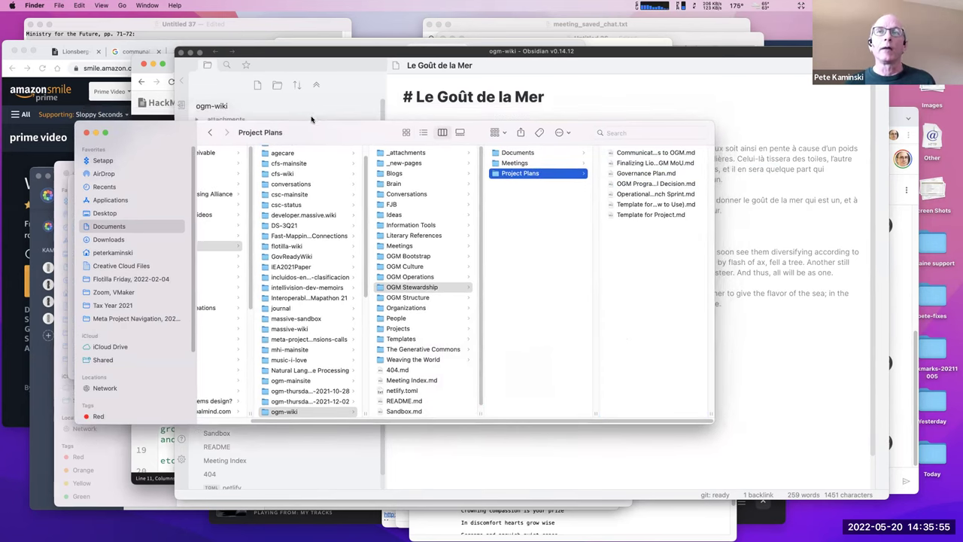
Switch to Obsidian, try to open the Le Goût de la Mer note in its default app, and ignore the Typora crash report.
left_click(349, 57)
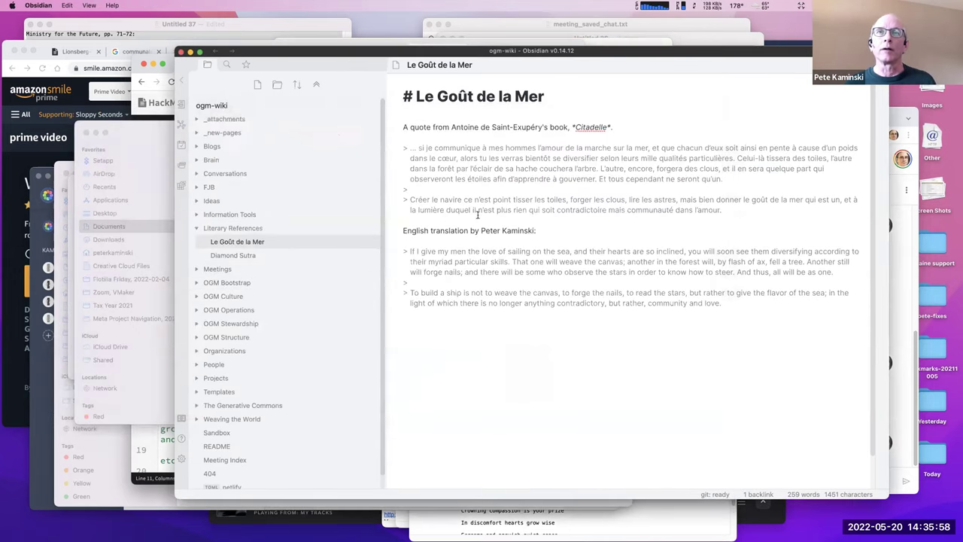
right_click(243, 244)
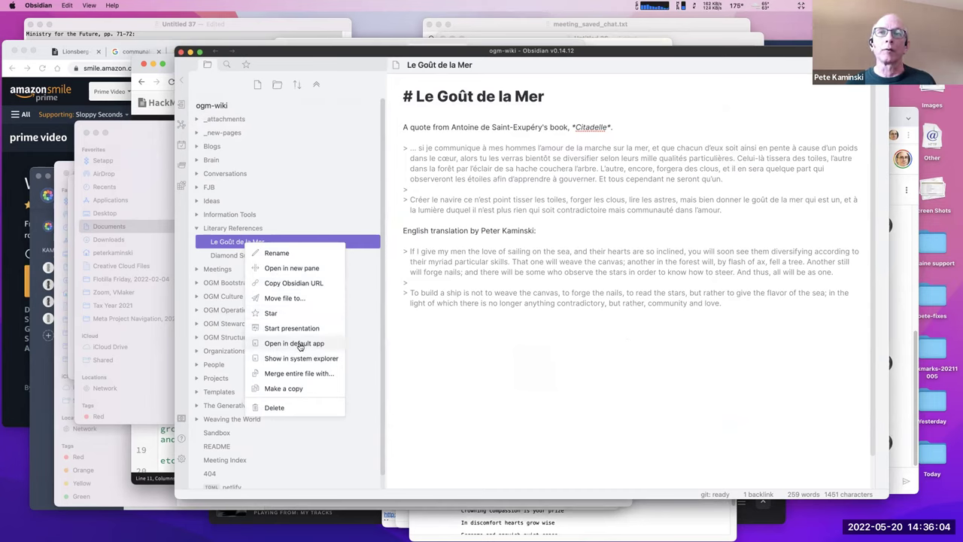
key("Escape")
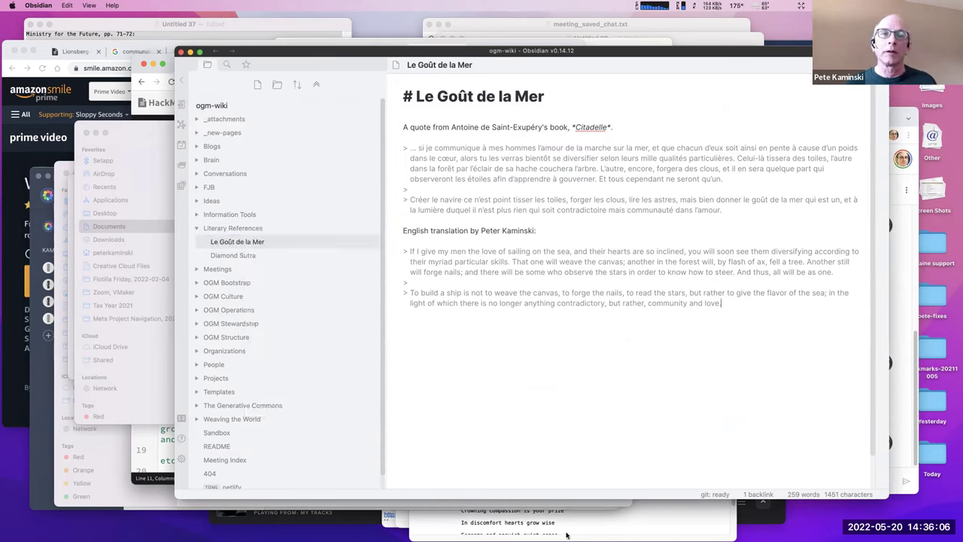
mouse_move(566, 534)
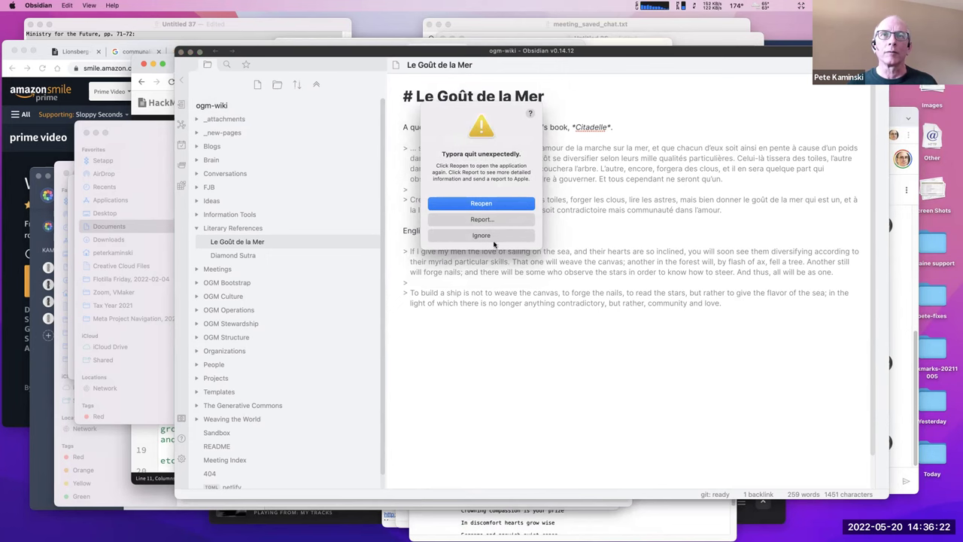
left_click(489, 234)
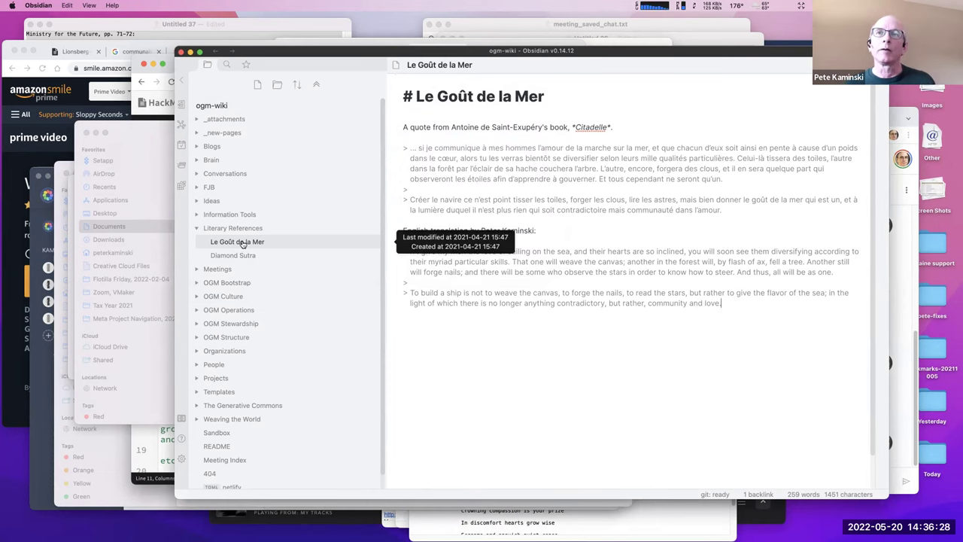
Move the Obsidian window aside, open Operational Plan Launch Sprint.md from Finder in Typora, and reposition its window.
left_click_drag(393, 57, 368, 253)
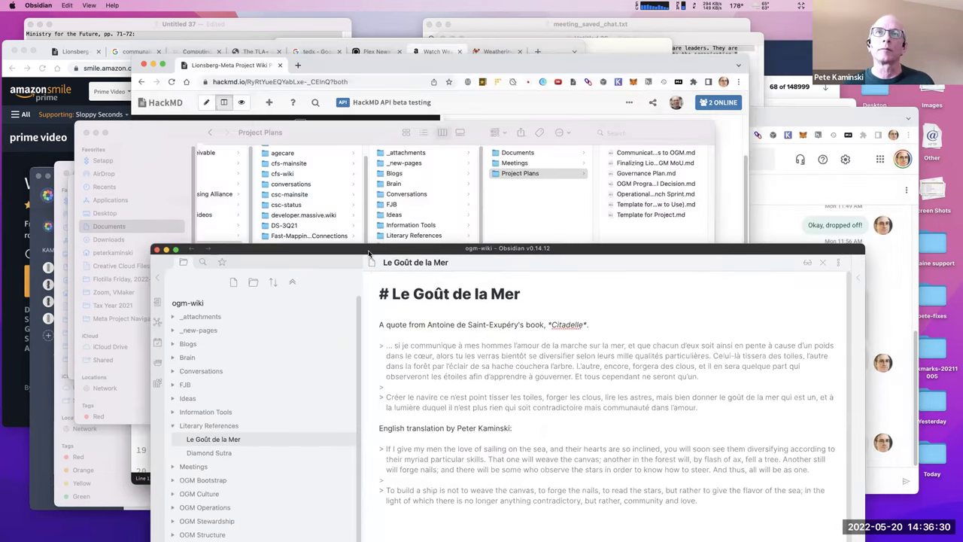
left_click(590, 213)
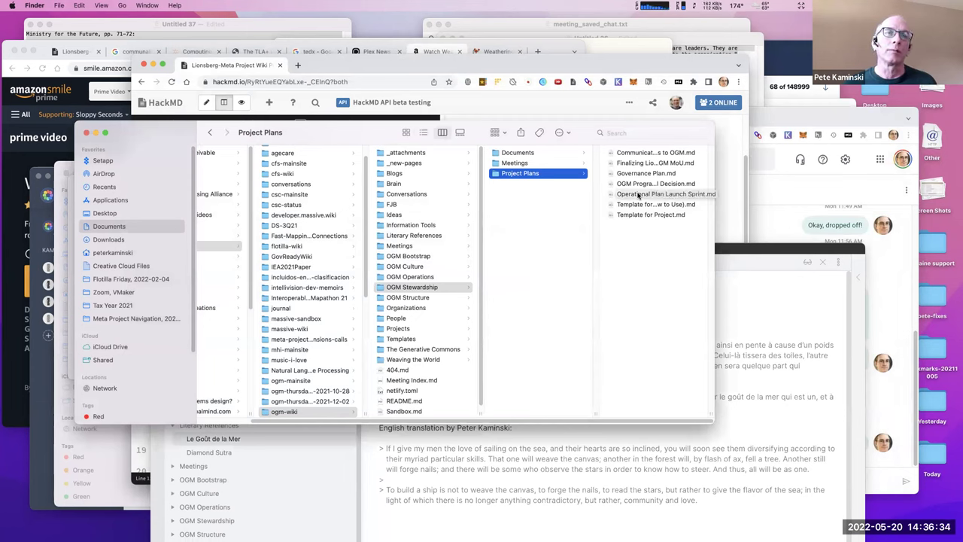
right_click(638, 195)
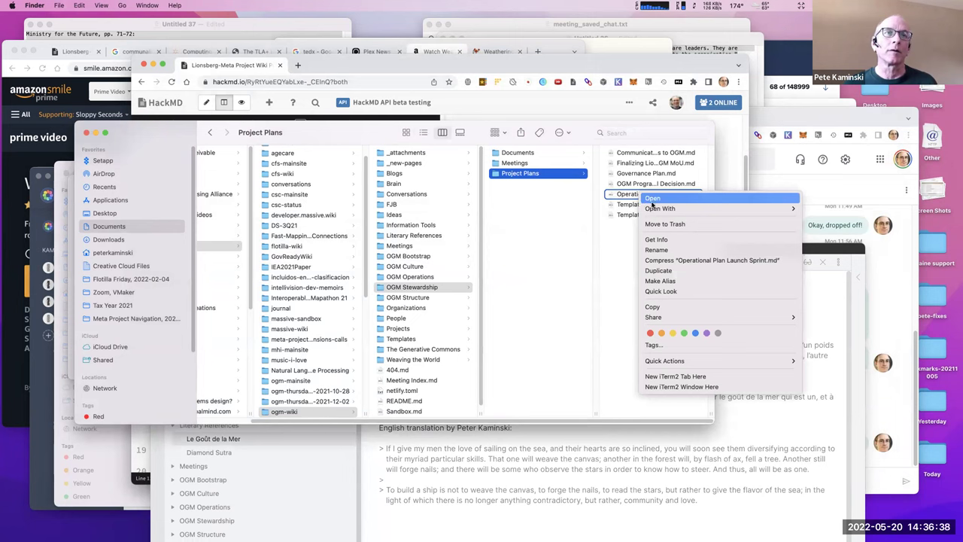
mouse_move(655, 208)
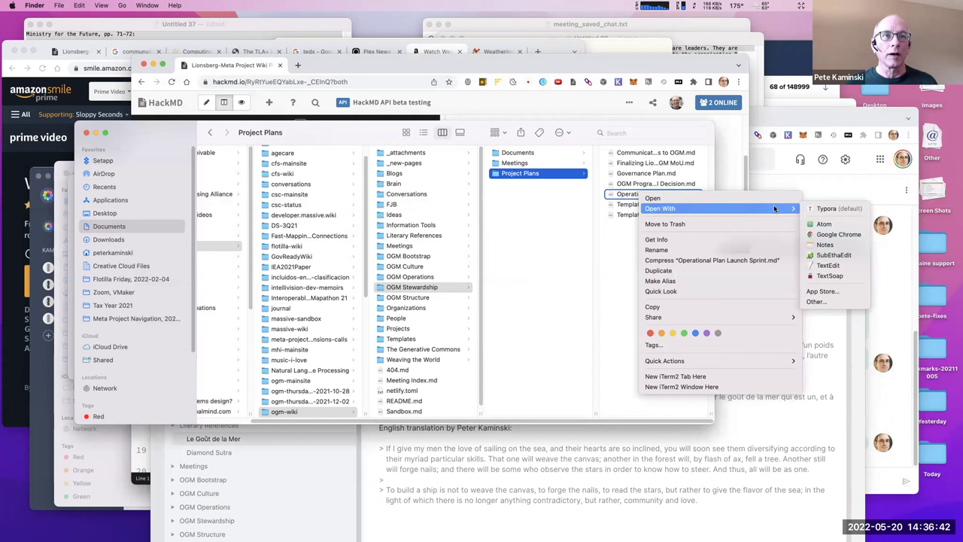
left_click(621, 244)
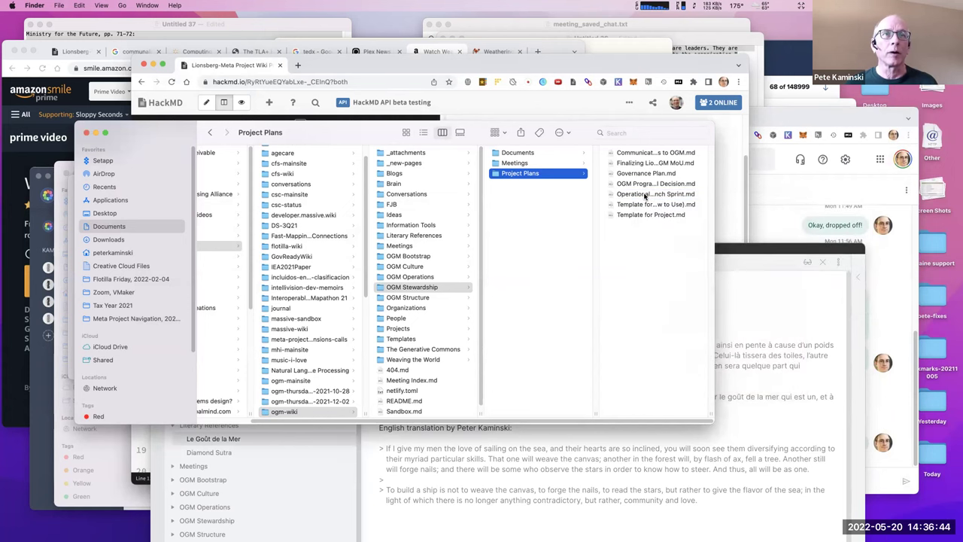
double_click(644, 195)
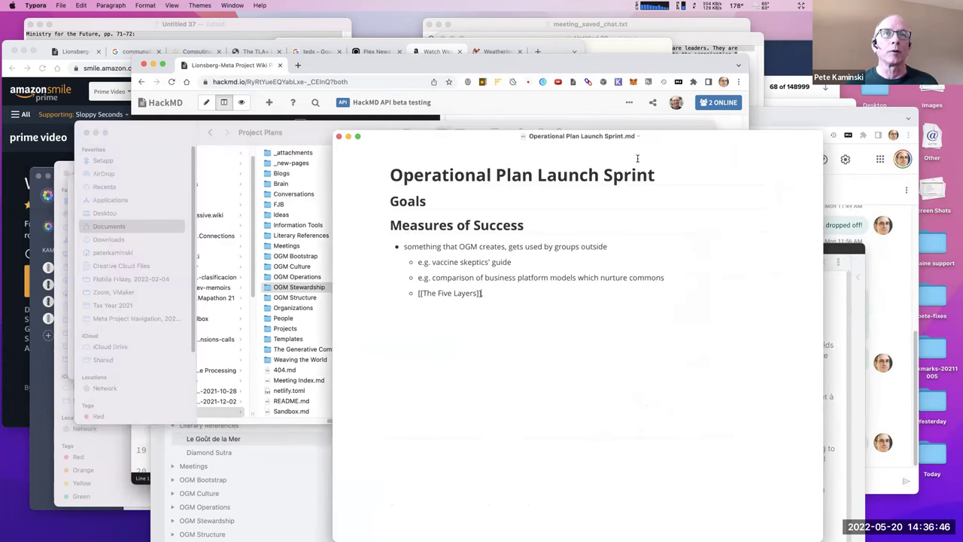
left_click_drag(657, 137, 596, 55)
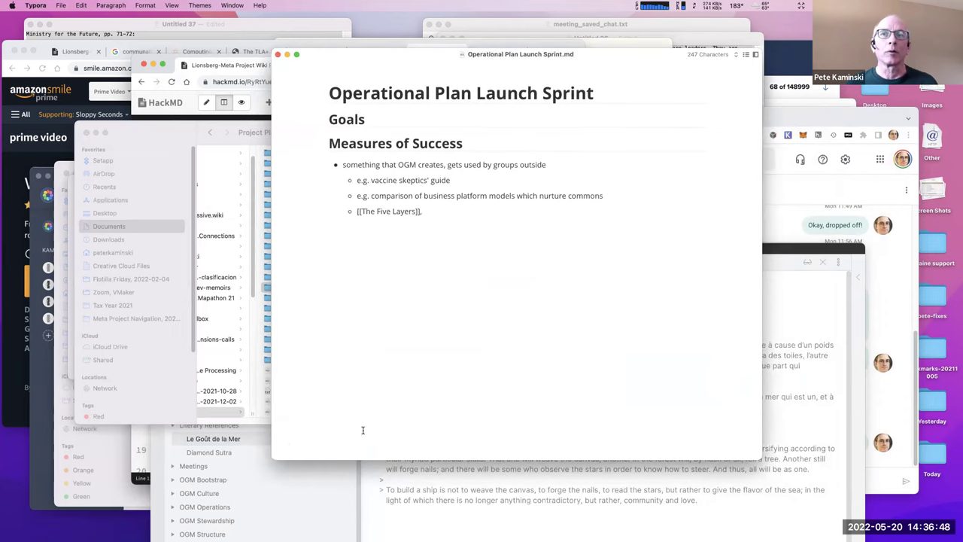
Bring Obsidian forward, open its Diamond Sutra note in the default app, Typora, and reposition the new window.
right_click(238, 452)
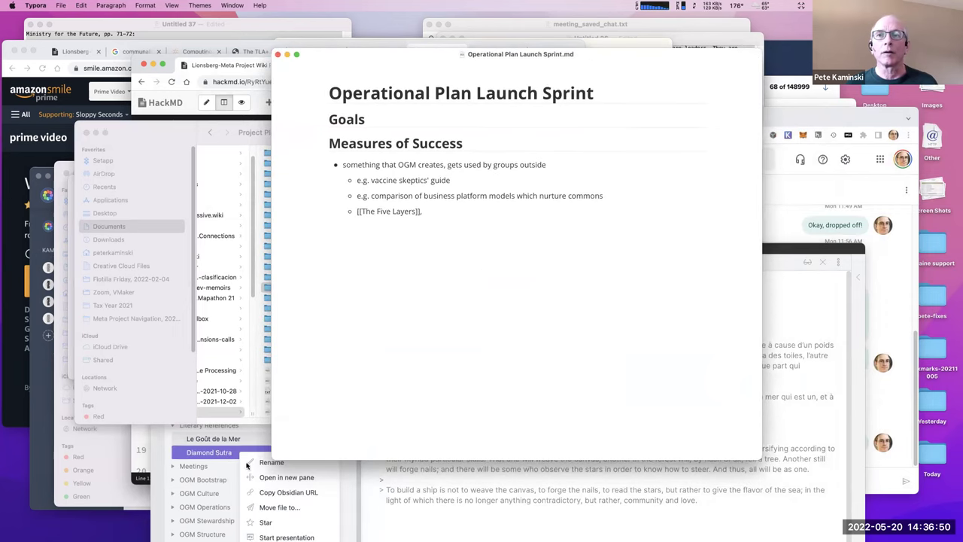
left_click(240, 447)
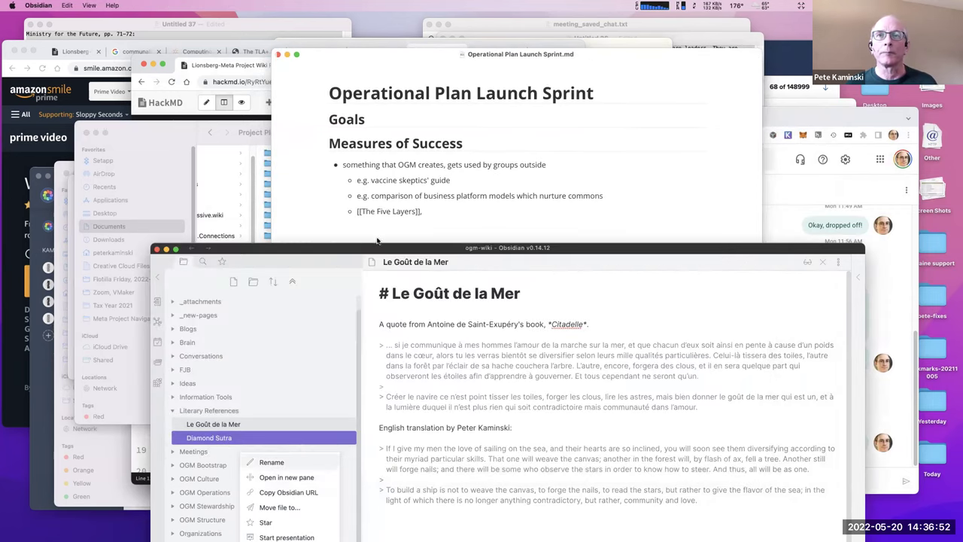
key("Escape")
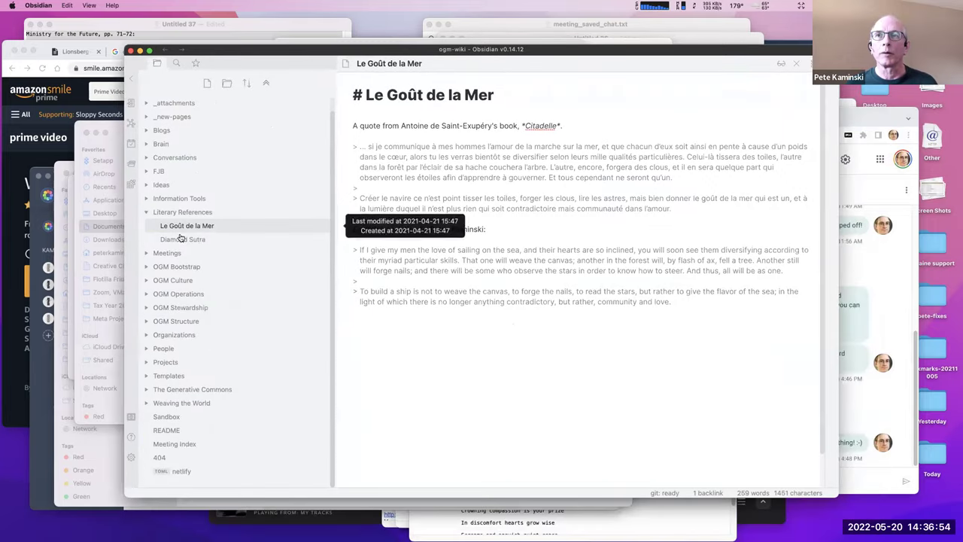
right_click(185, 241)
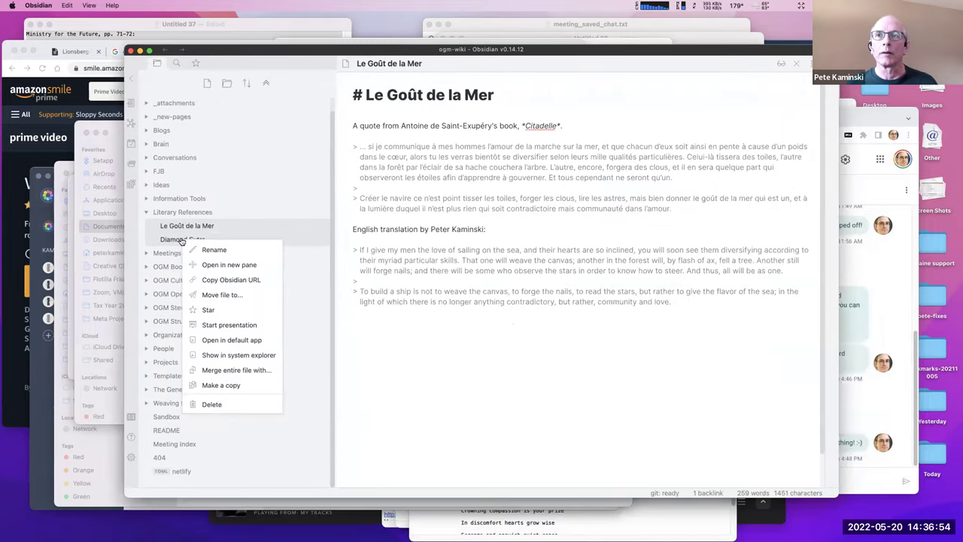
left_click(228, 340)
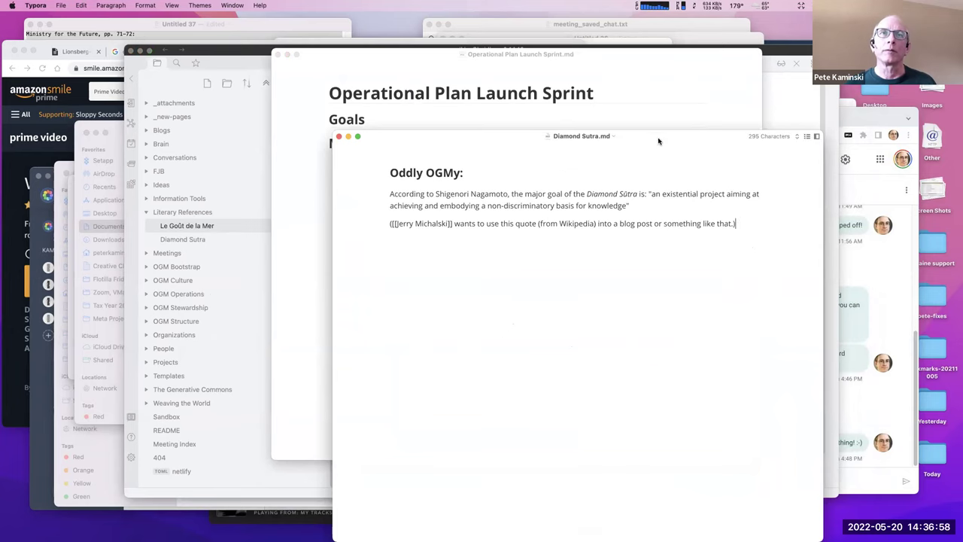
left_click_drag(658, 134, 651, 135)
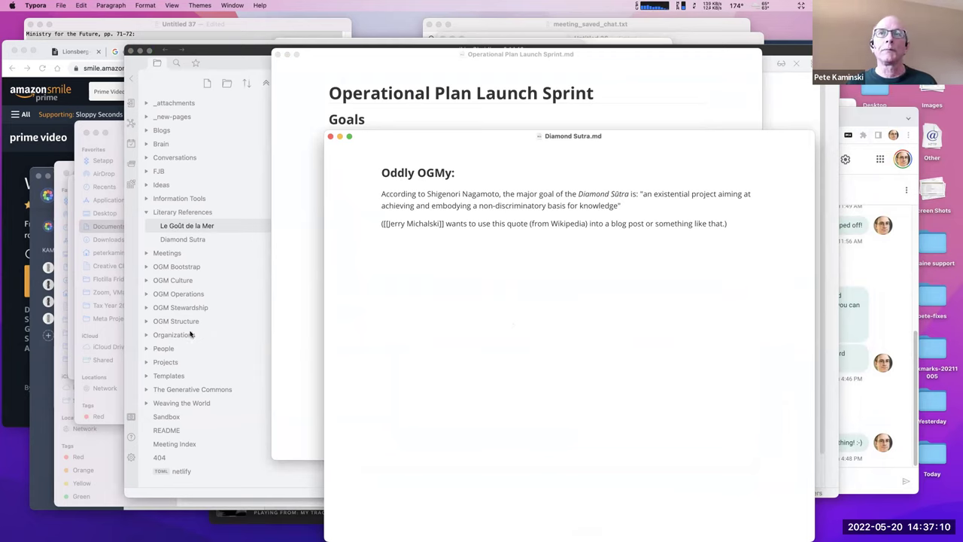
Examine the double-bracketed wiki link and the italic markup around Diamond Sūtra in Diamond Sutra.md.
left_click_drag(441, 223, 383, 226)
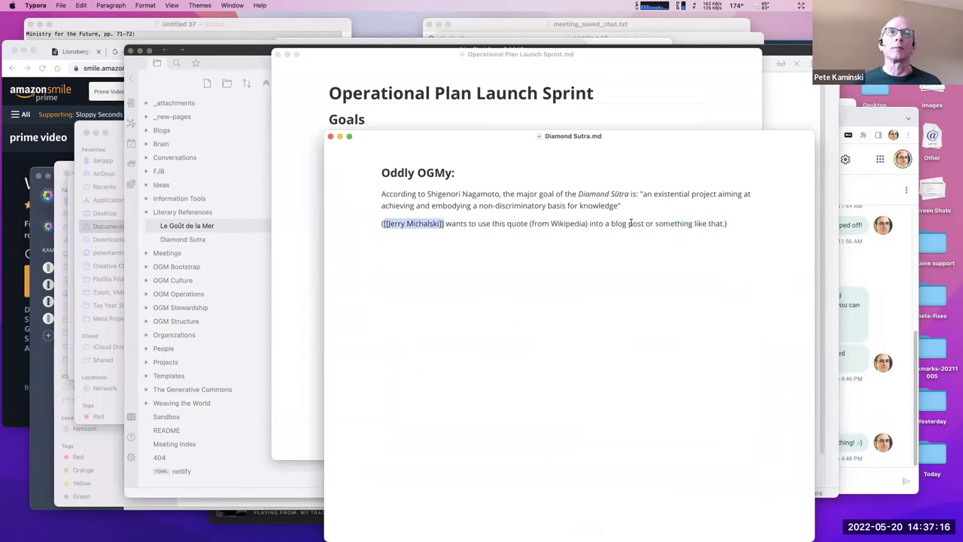
left_click(618, 195)
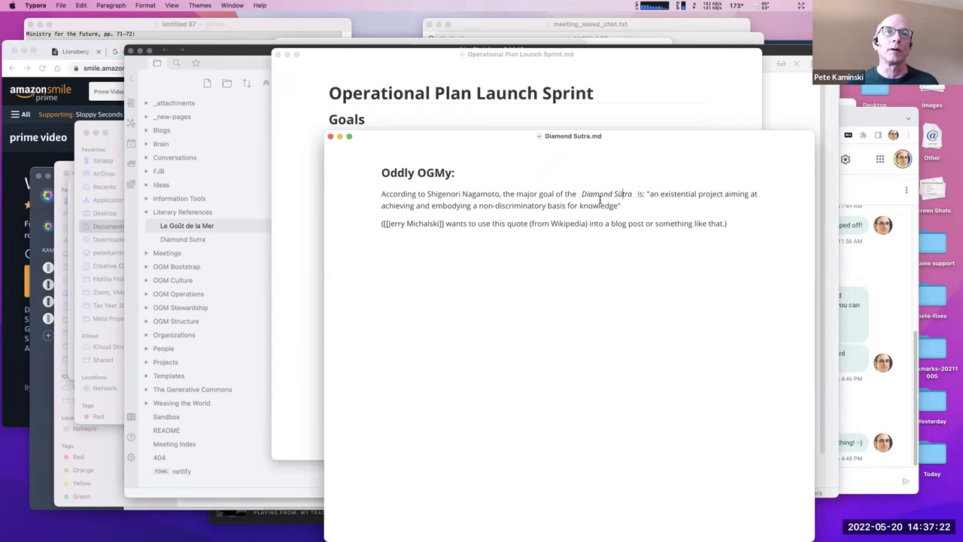
left_click(605, 194)
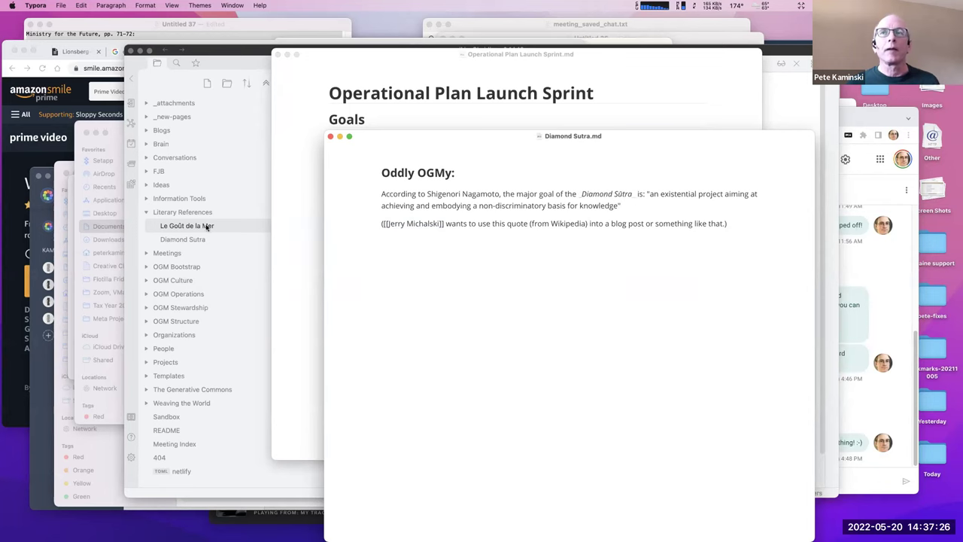
Switch to Obsidian, reposition its window, and set the base theme to Dark in the Appearance settings.
left_click(227, 69)
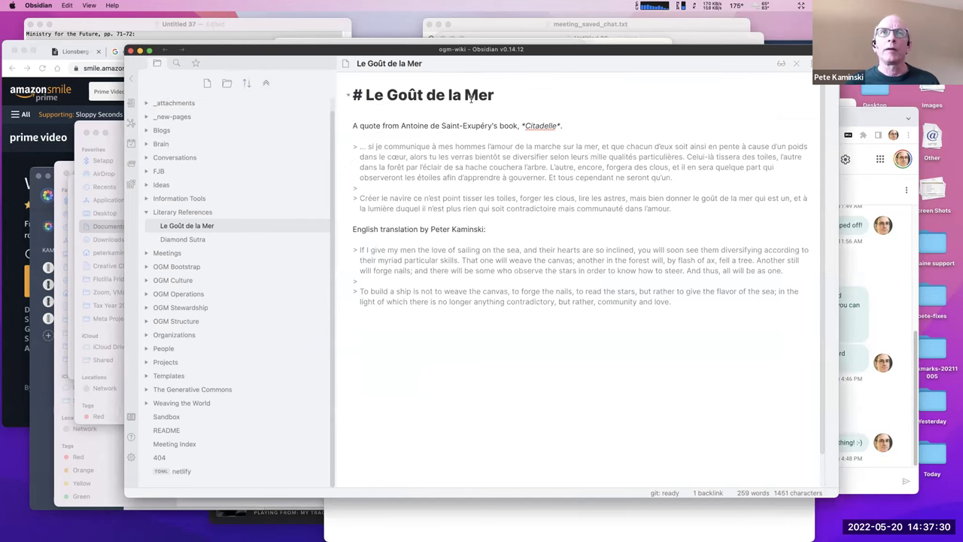
left_click_drag(500, 59, 489, 62)
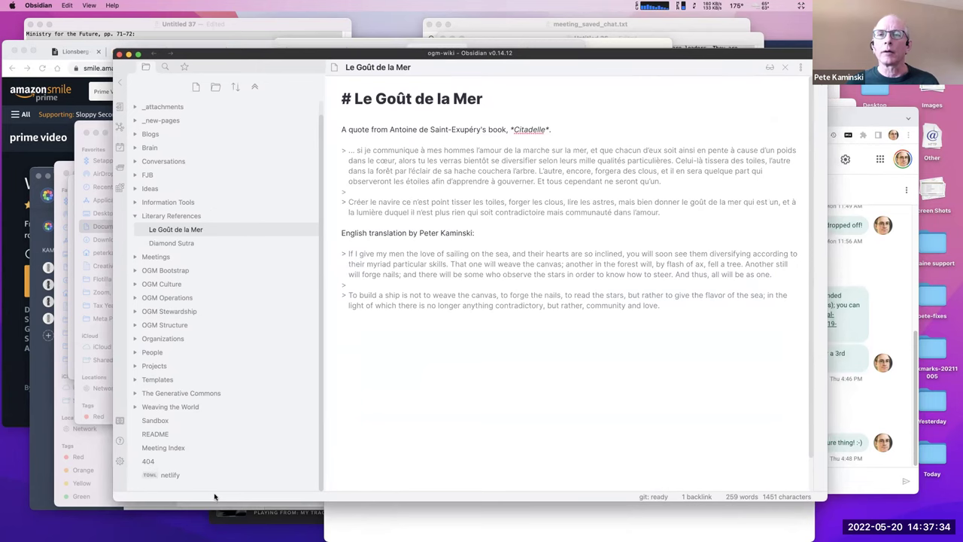
left_click(119, 461)
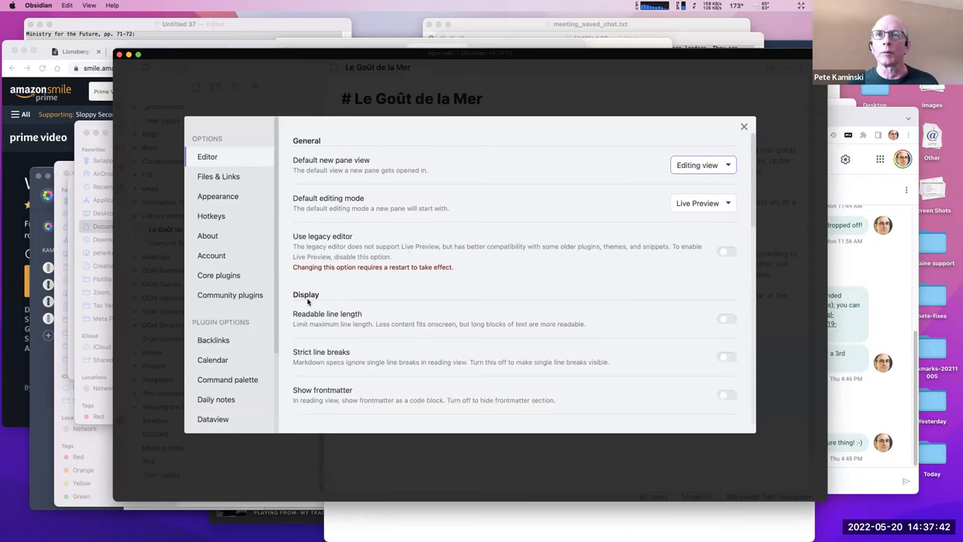
left_click(252, 195)
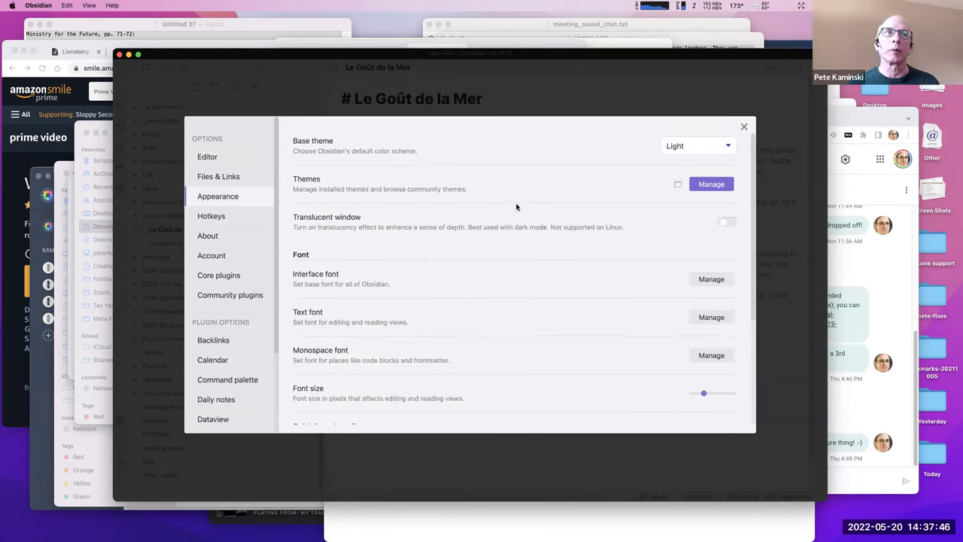
left_click(690, 147)
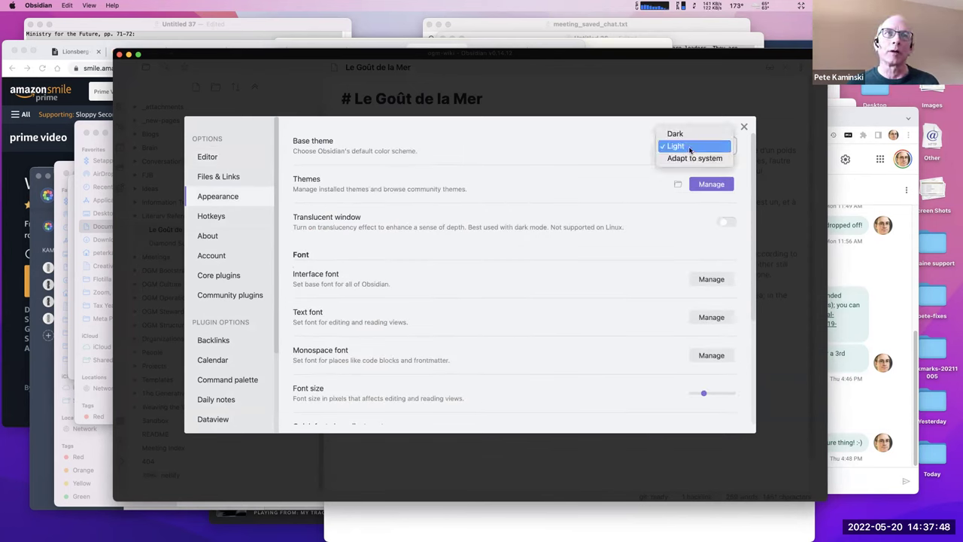
left_click(690, 136)
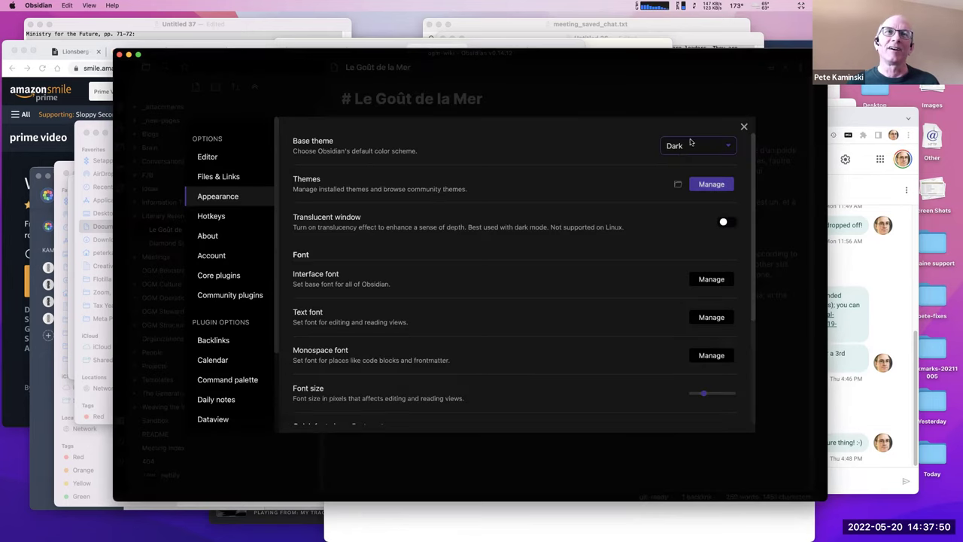
left_click(743, 127)
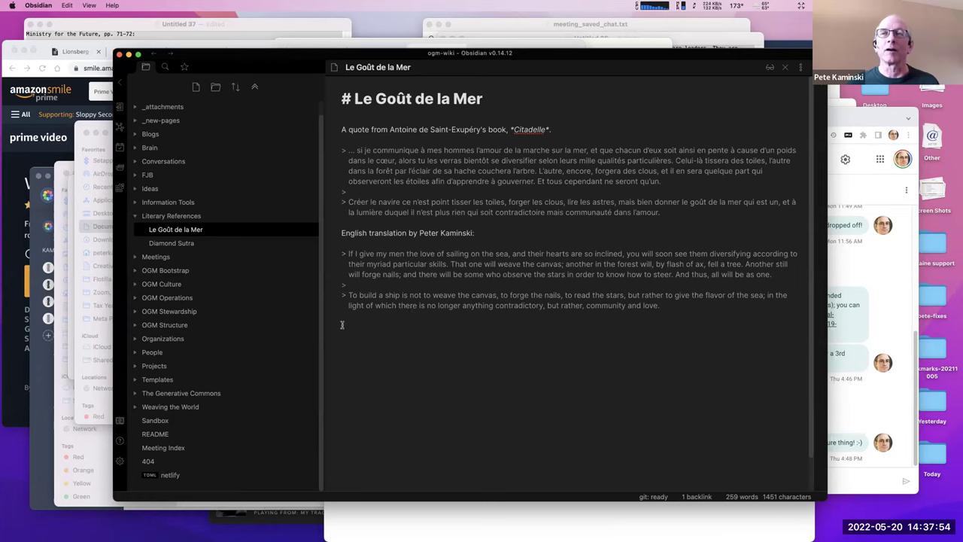
Set Obsidian's base theme to Light in the Appearance settings and close the settings.
left_click(119, 463)
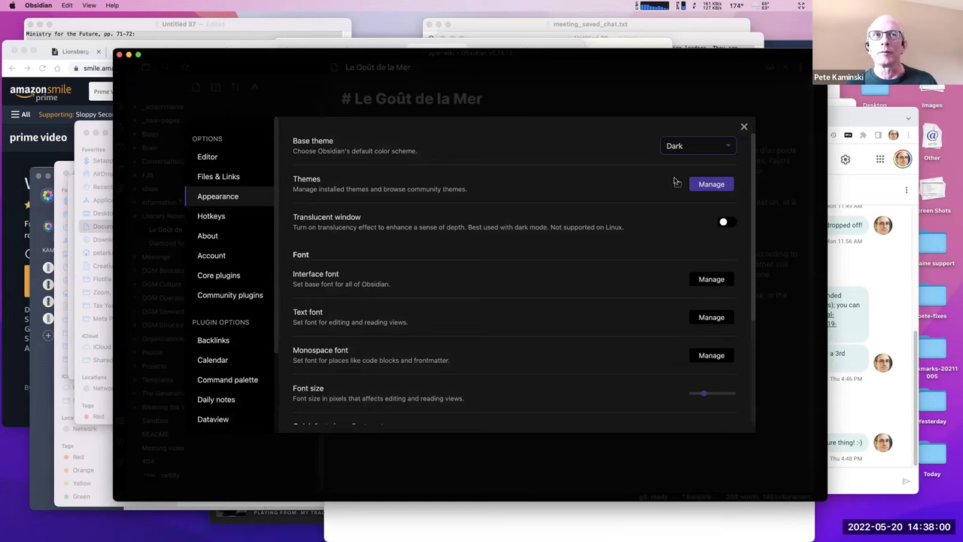
left_click(743, 128)
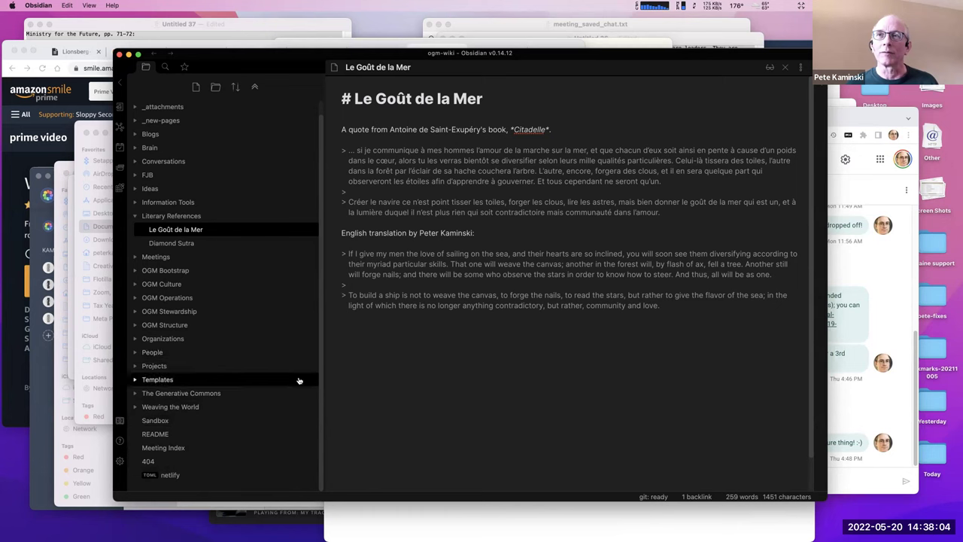
left_click(121, 461)
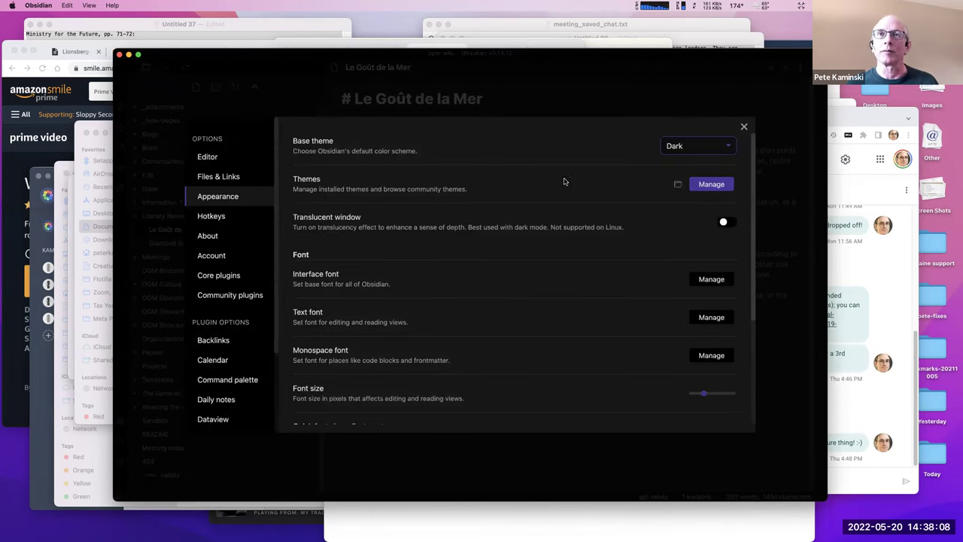
left_click(715, 147)
left_click(681, 157)
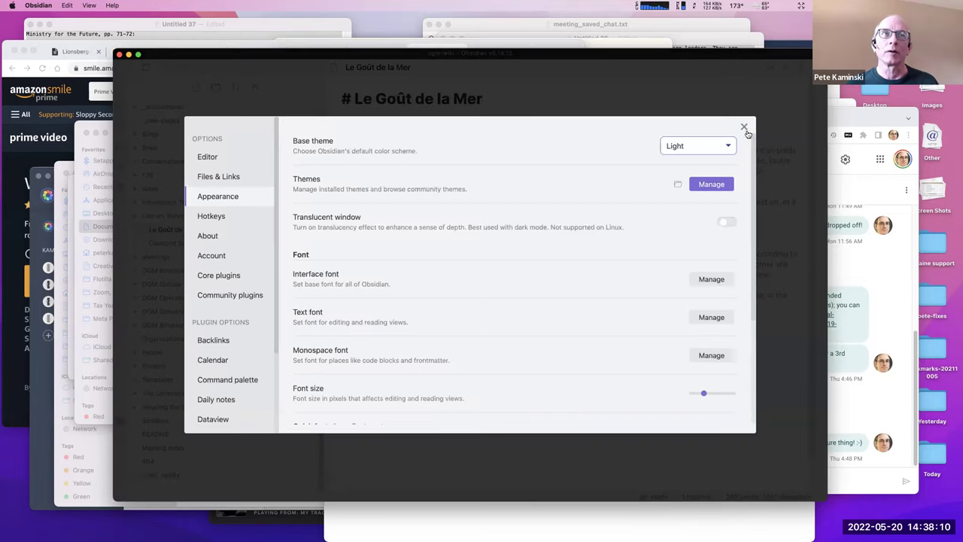
left_click(745, 128)
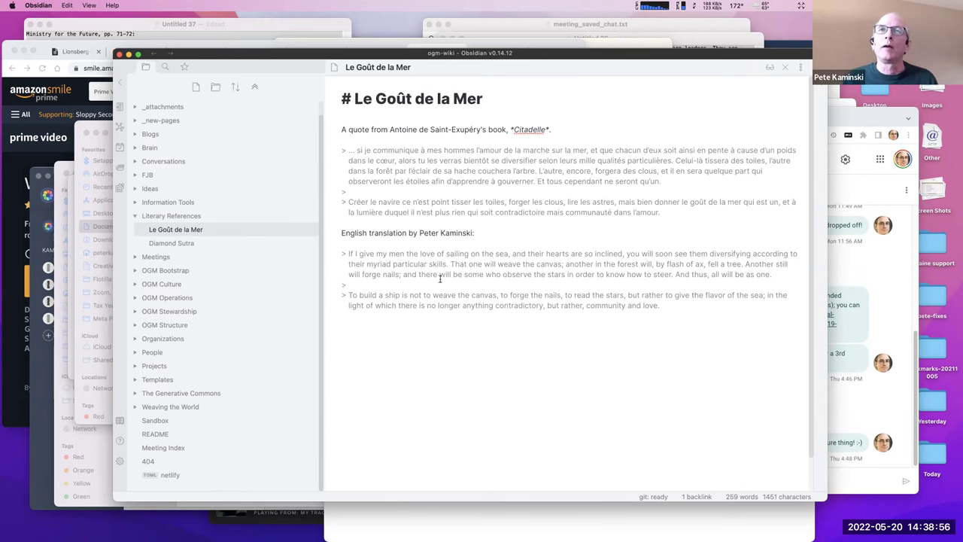
Review the installed community plugins in the settings, from Calendar to Wikipedia, and glance at the core plugins.
left_click(121, 464)
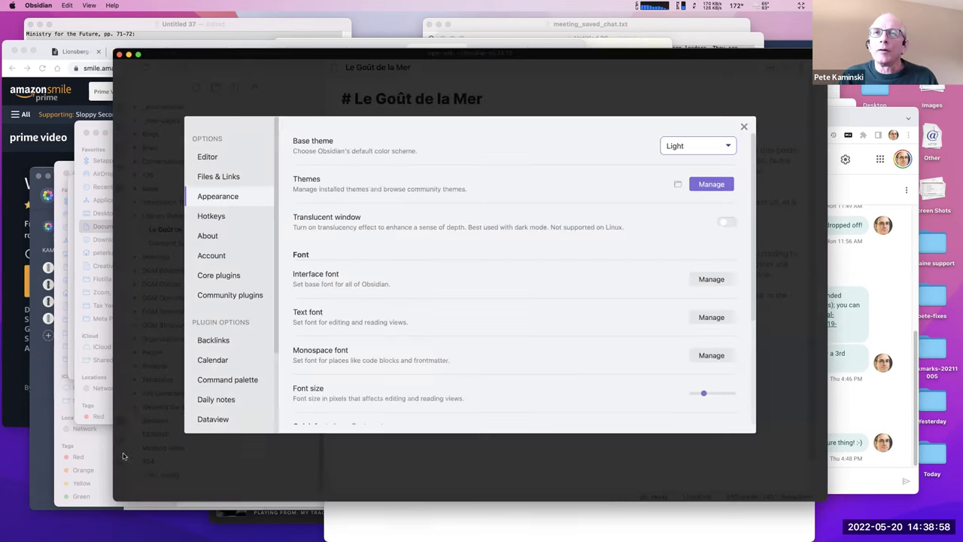
left_click(233, 298)
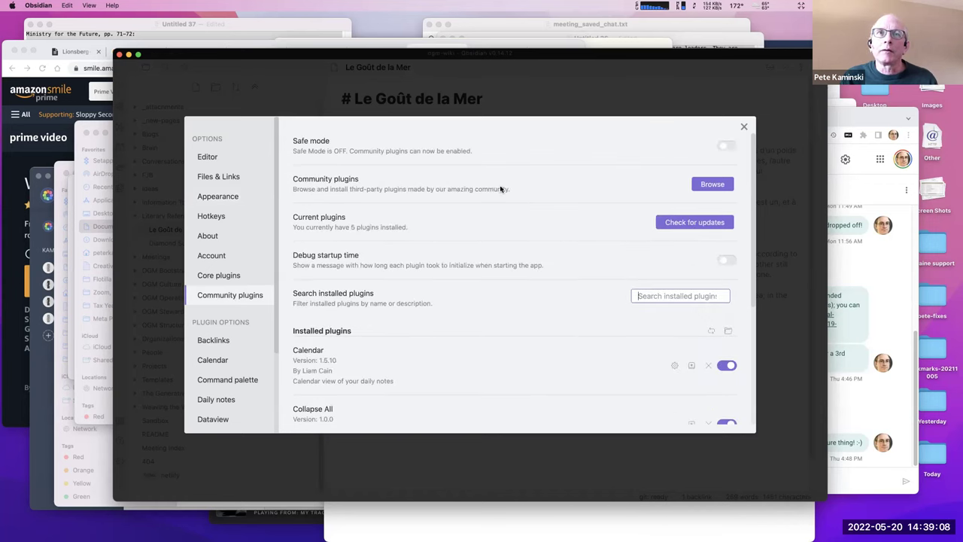
scroll(549, 233, "down", 3)
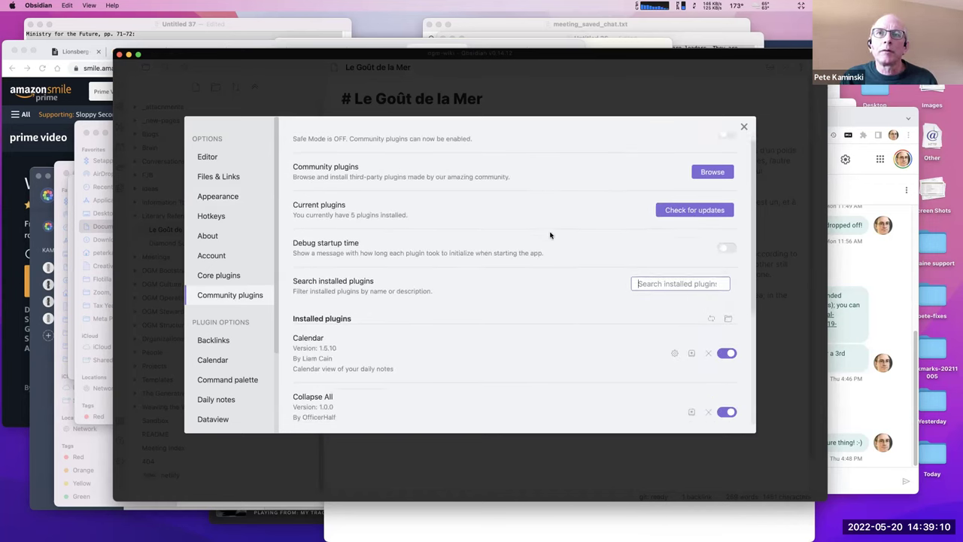
scroll(550, 235, "down", 5)
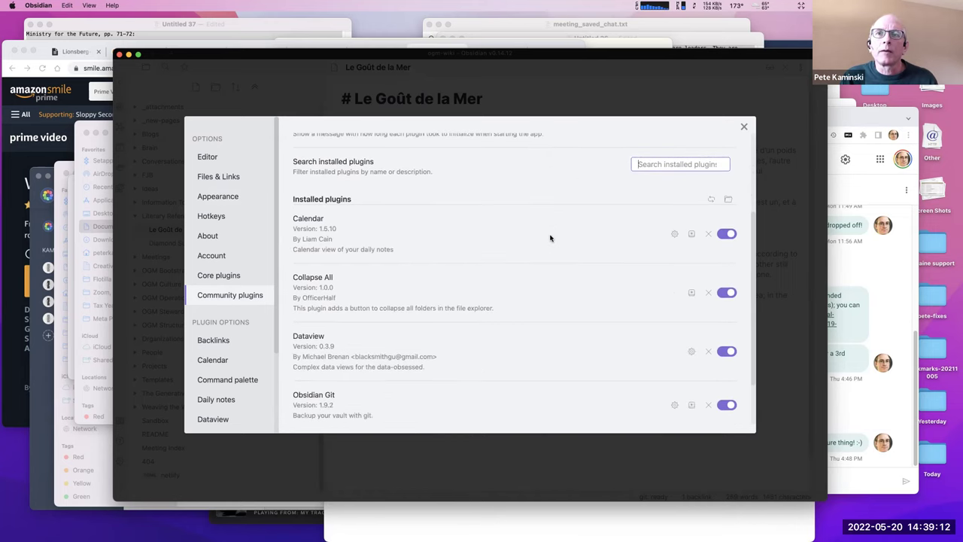
scroll(549, 238, "down", 3)
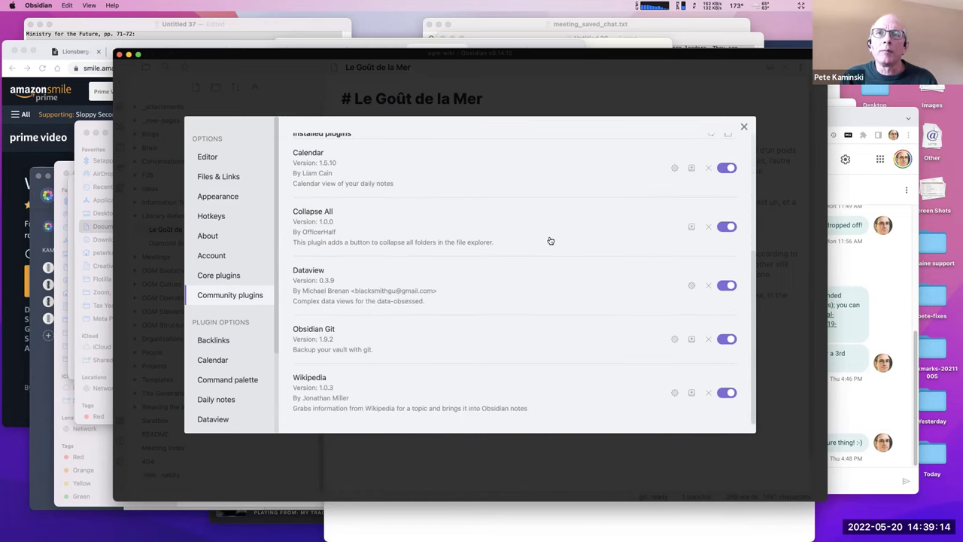
scroll(479, 244, "up", 1)
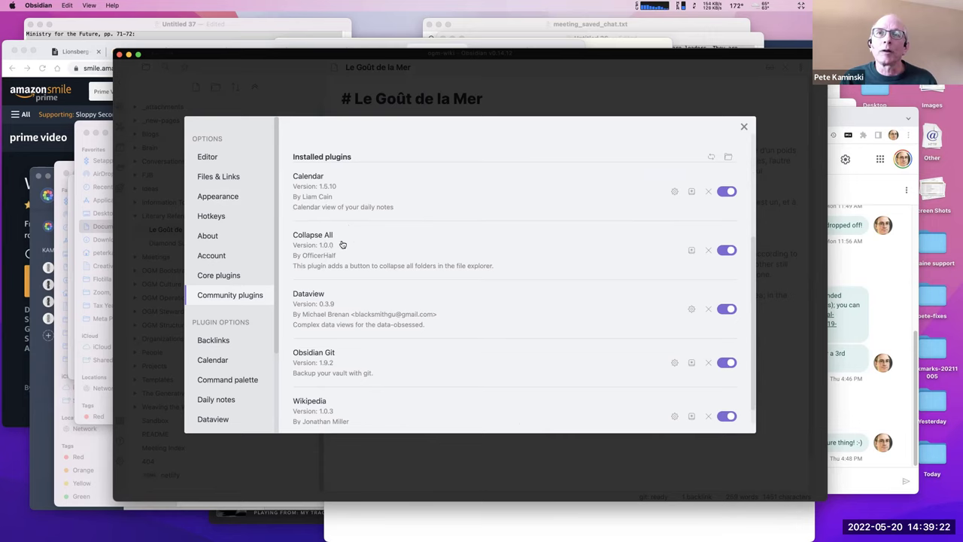
left_click(212, 277)
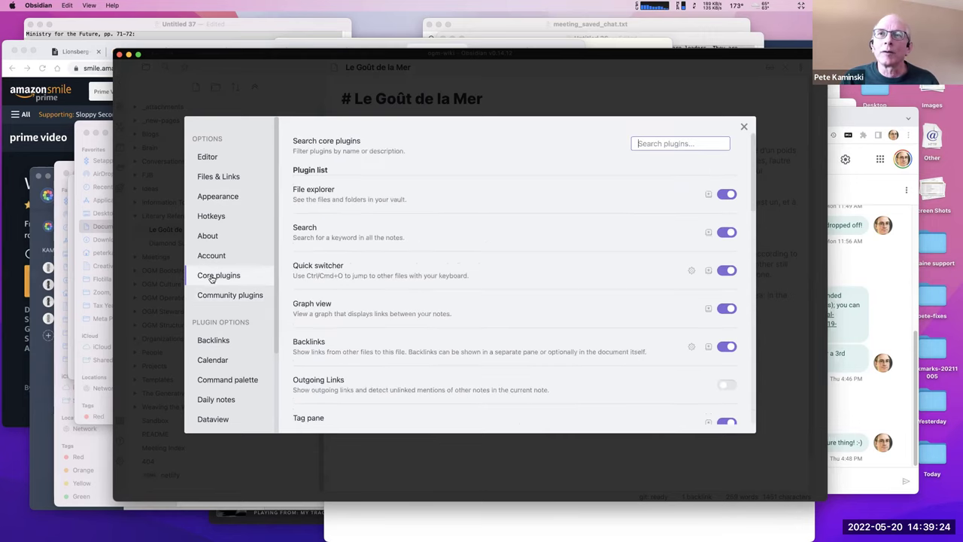
Browse the catalogue of available community plugins well down its list, and close it.
left_click(245, 298)
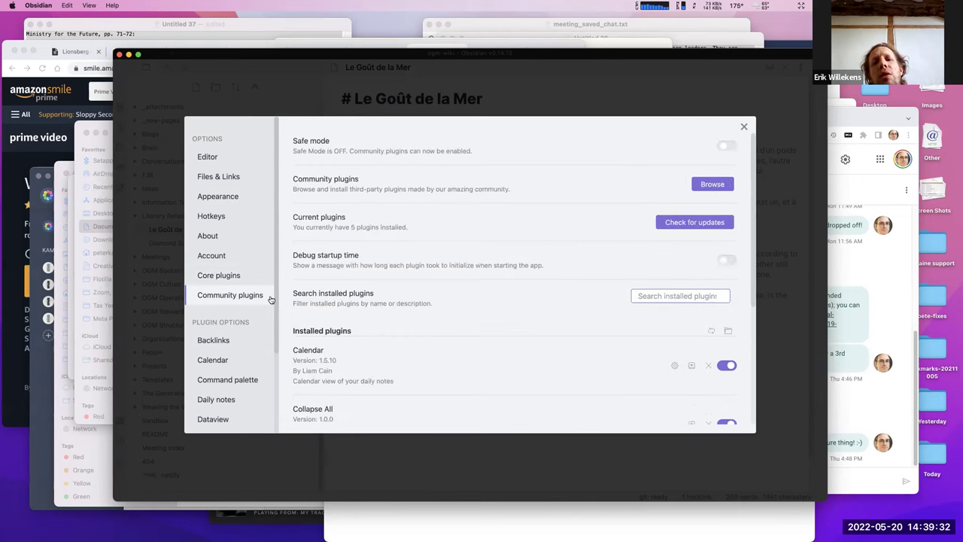
left_click(723, 184)
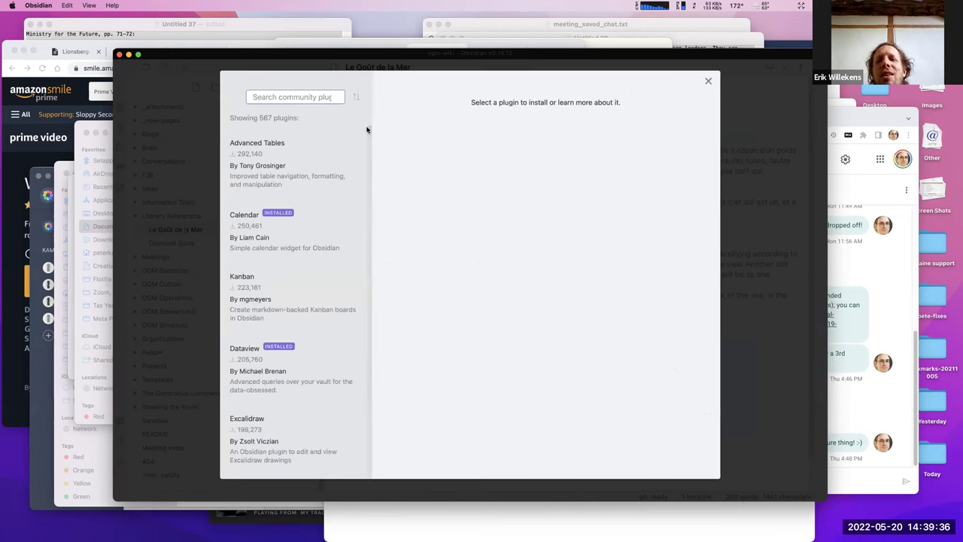
left_click_drag(368, 131, 370, 145)
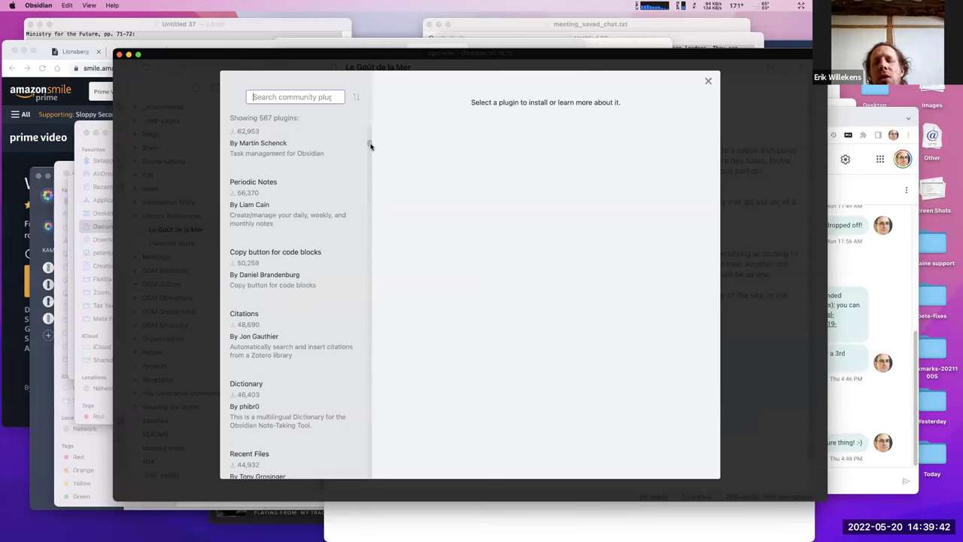
left_click_drag(370, 145, 360, 126)
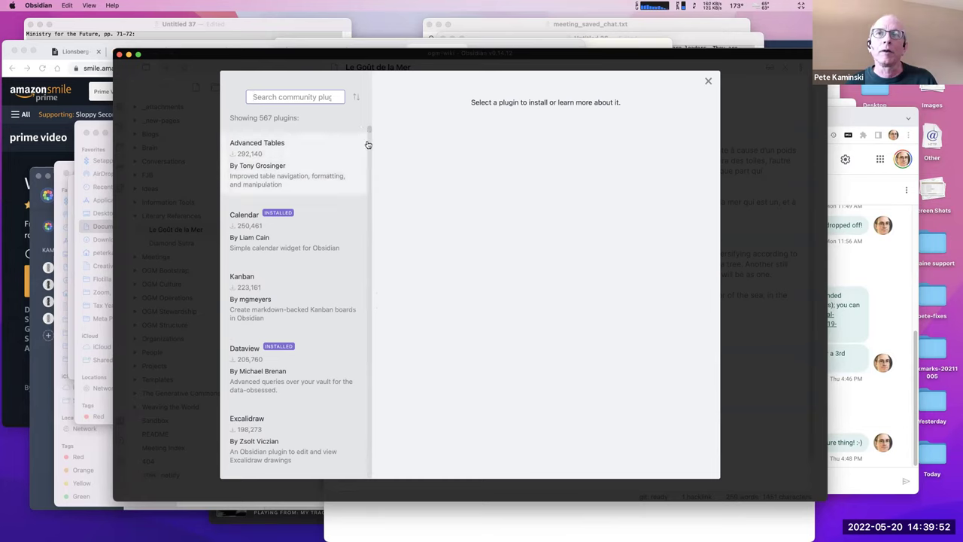
left_click_drag(369, 132, 374, 196)
scroll(374, 196, "down", 2)
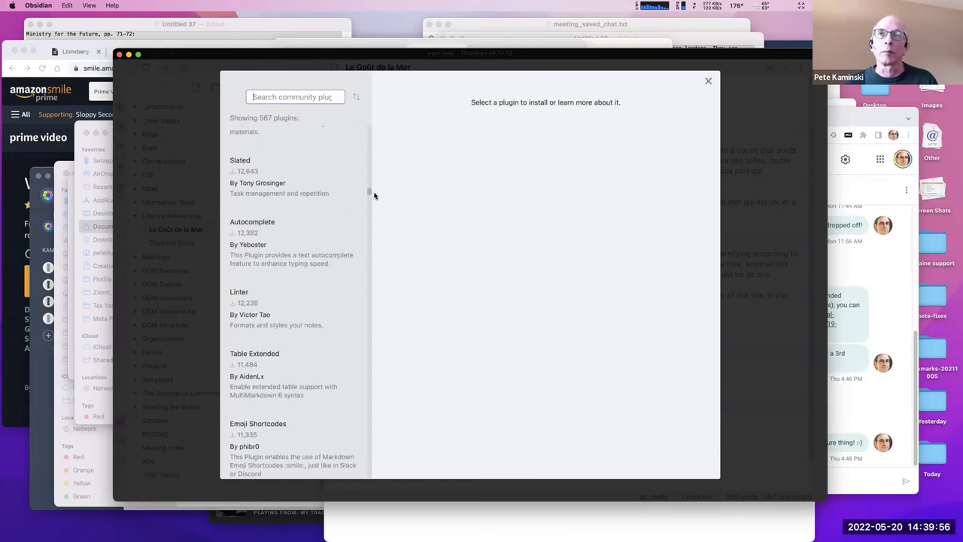
left_click(708, 80)
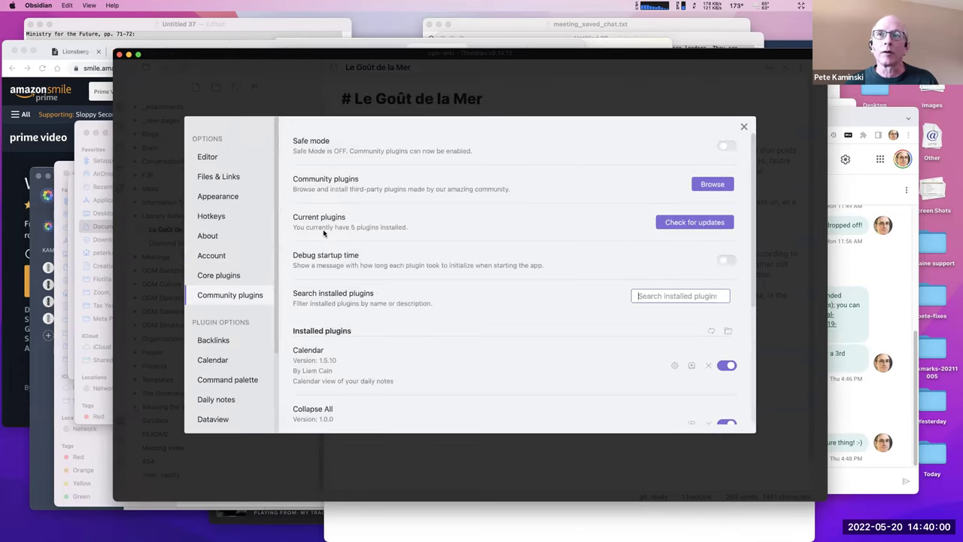
Examine the core plugin list in the settings, from File explorer down to Random note.
left_click(219, 276)
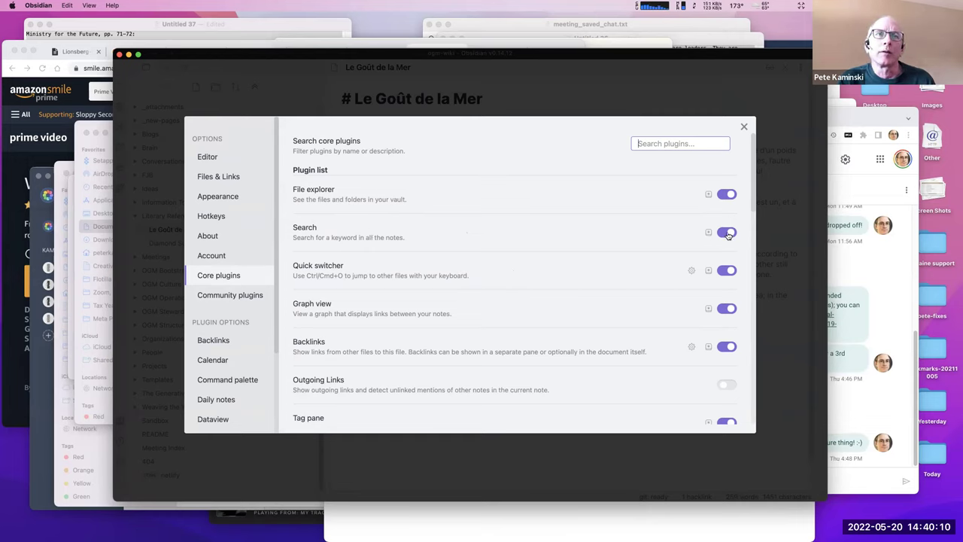
scroll(395, 303, "down", 2)
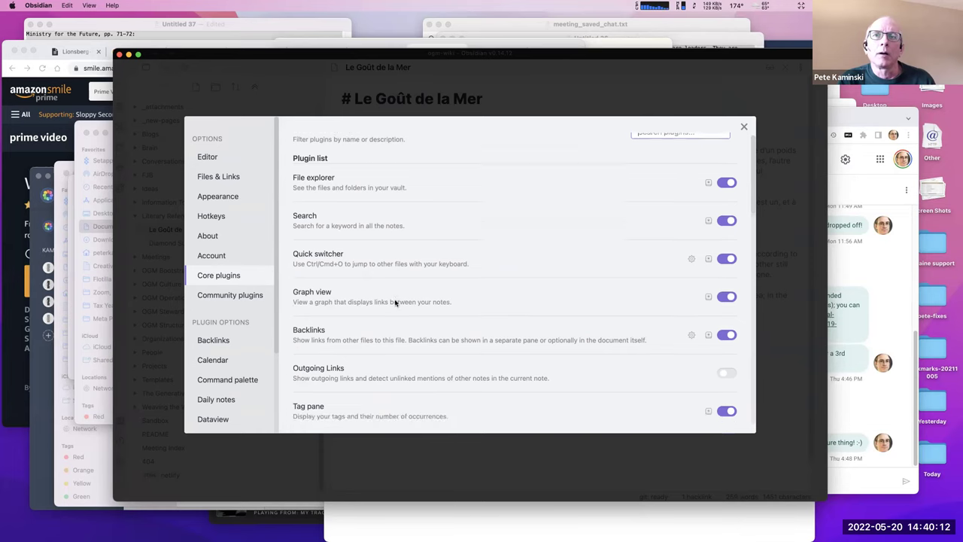
scroll(395, 302, "down", 1)
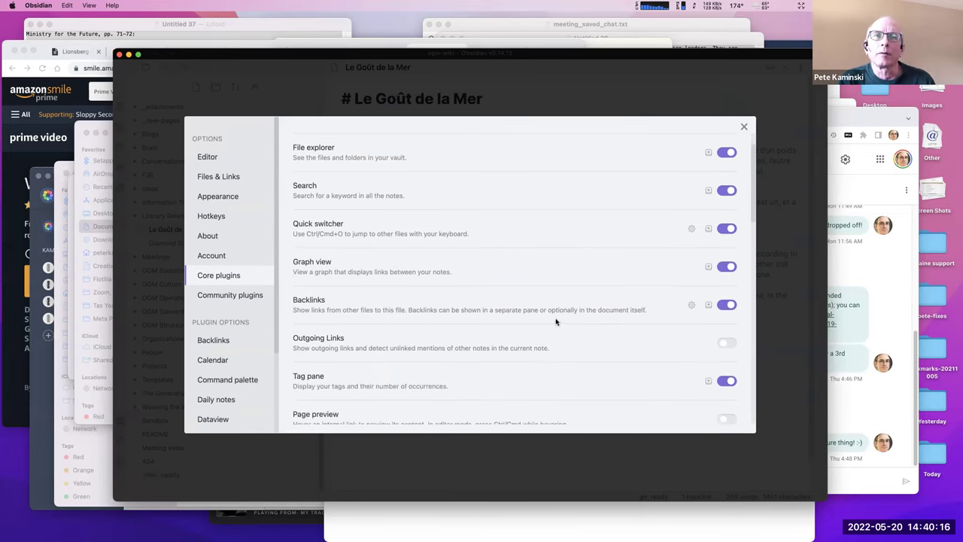
scroll(520, 320, "up", 3)
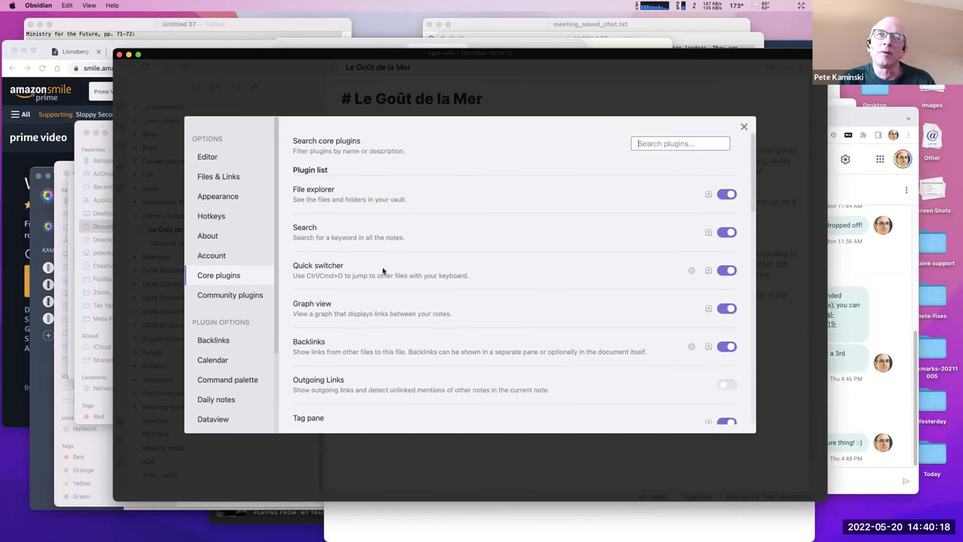
scroll(386, 247, "down", 5)
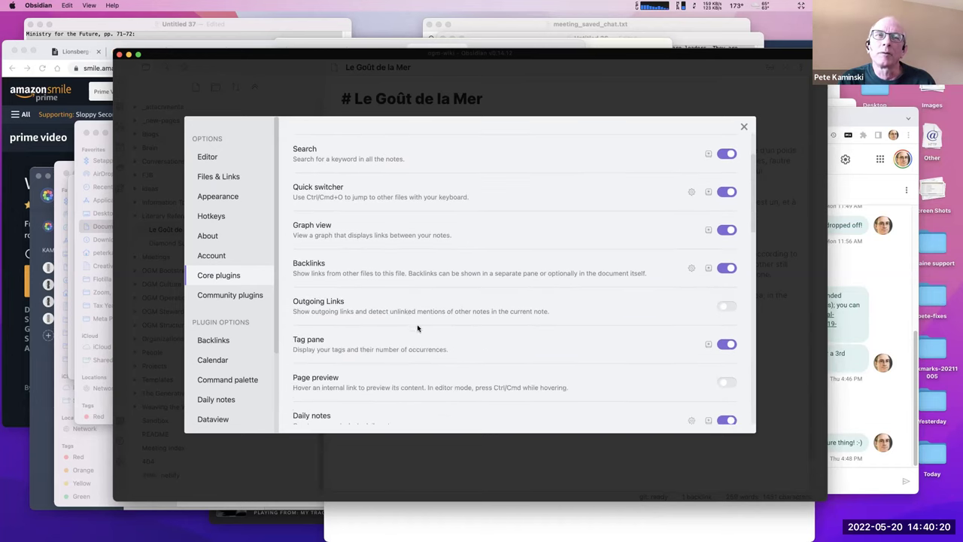
scroll(418, 334, "down", 3)
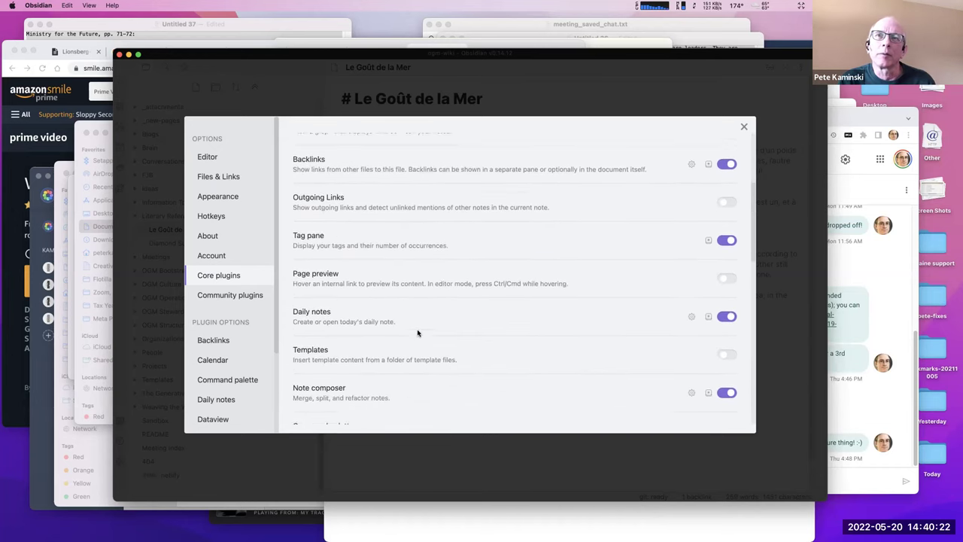
scroll(417, 333, "down", 9)
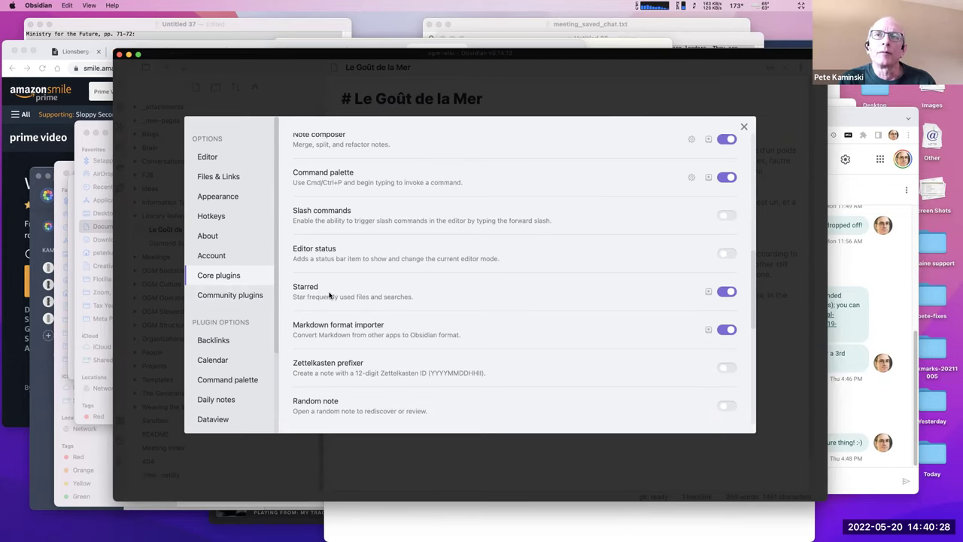
Look up the Collapse All entry among the installed community plugins, and close the settings.
left_click(256, 295)
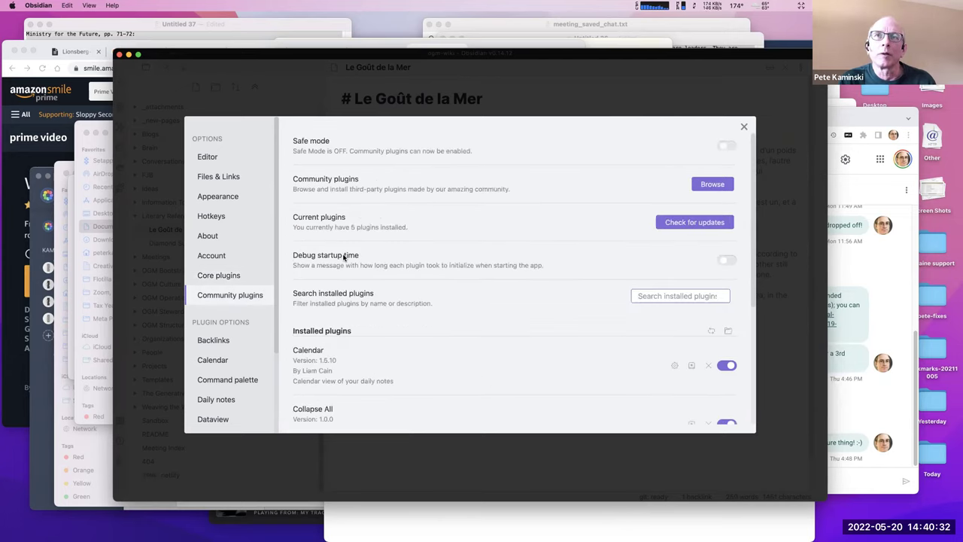
scroll(358, 271, "down", 3)
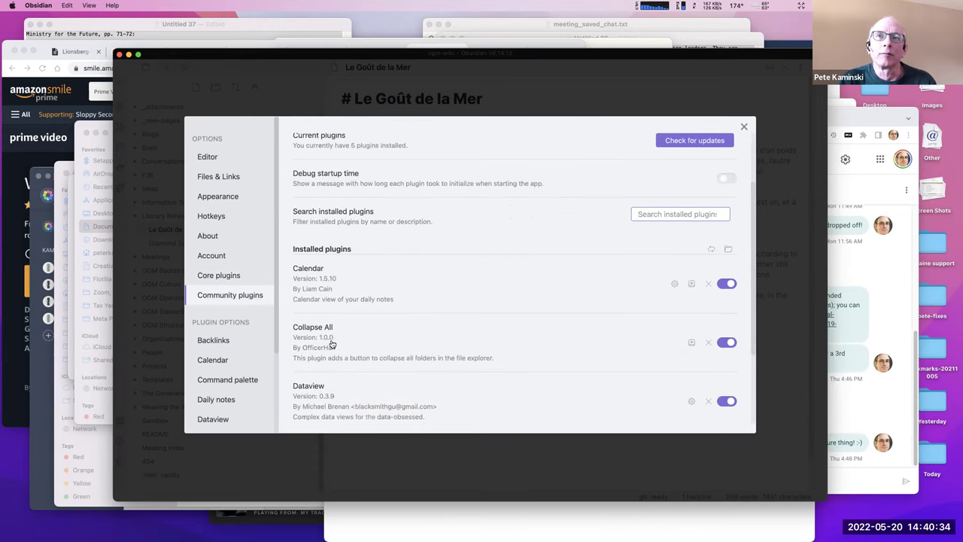
left_click(743, 126)
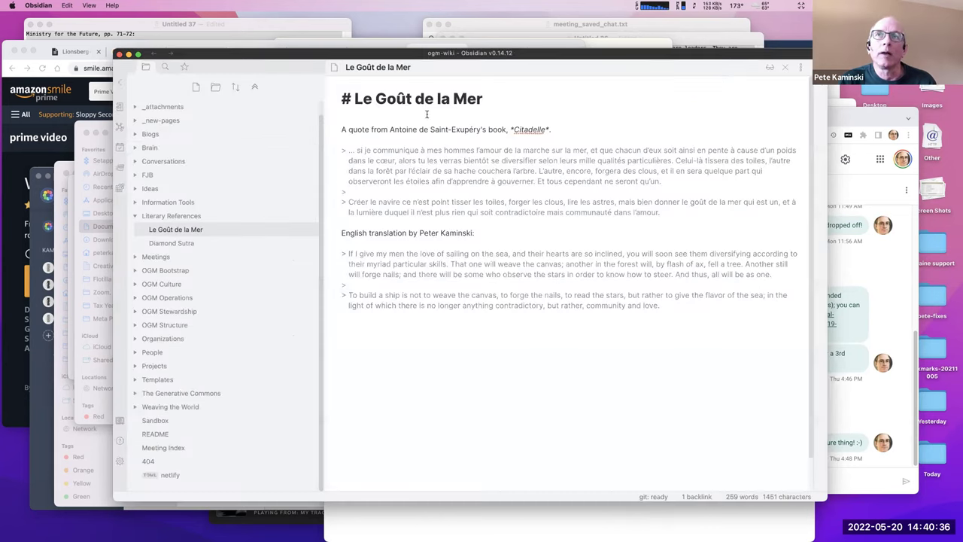
Expand the Ideas, Information Tools and OGM Stewardship folders plus the latter's Meetings subfolder, and collapse all folders at once.
left_click(153, 189)
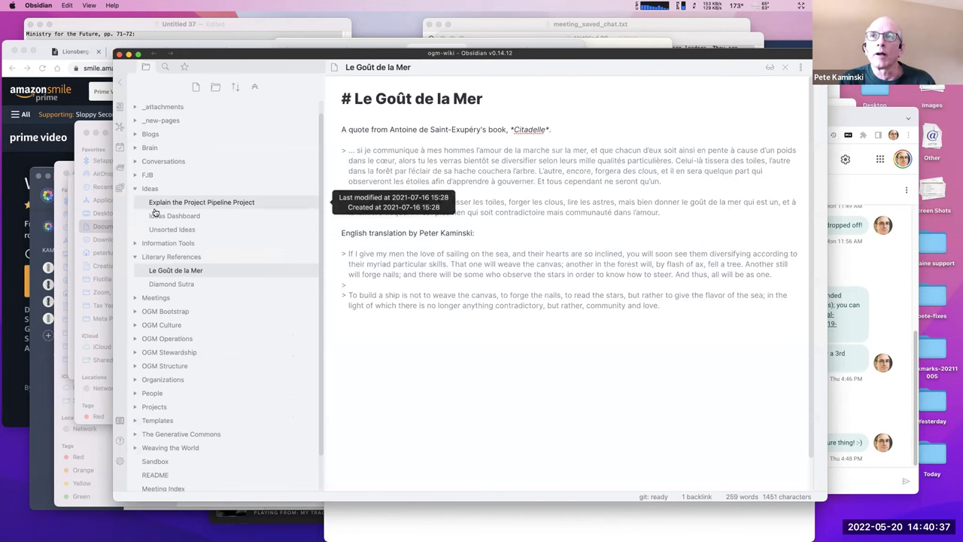
left_click(136, 245)
scroll(137, 316, "down", 3)
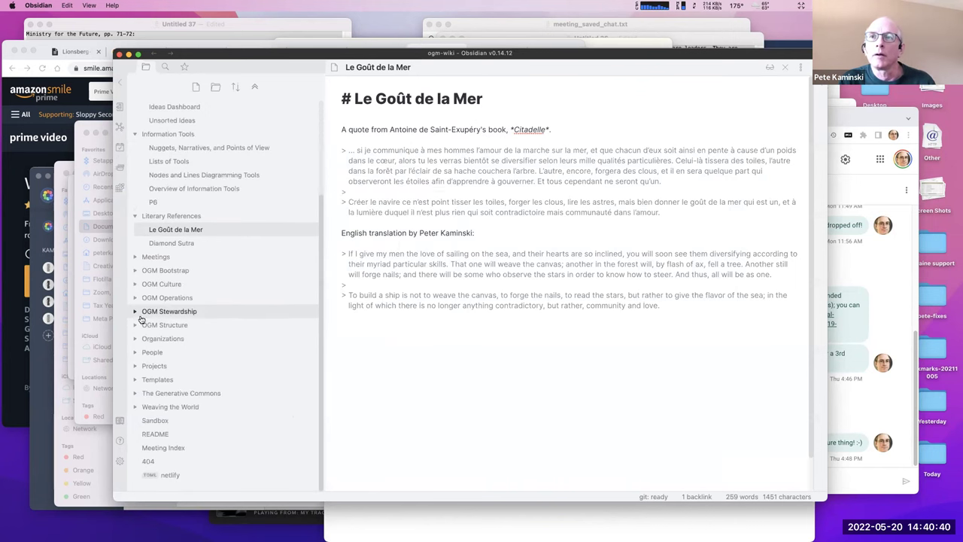
left_click(136, 314)
left_click(142, 338)
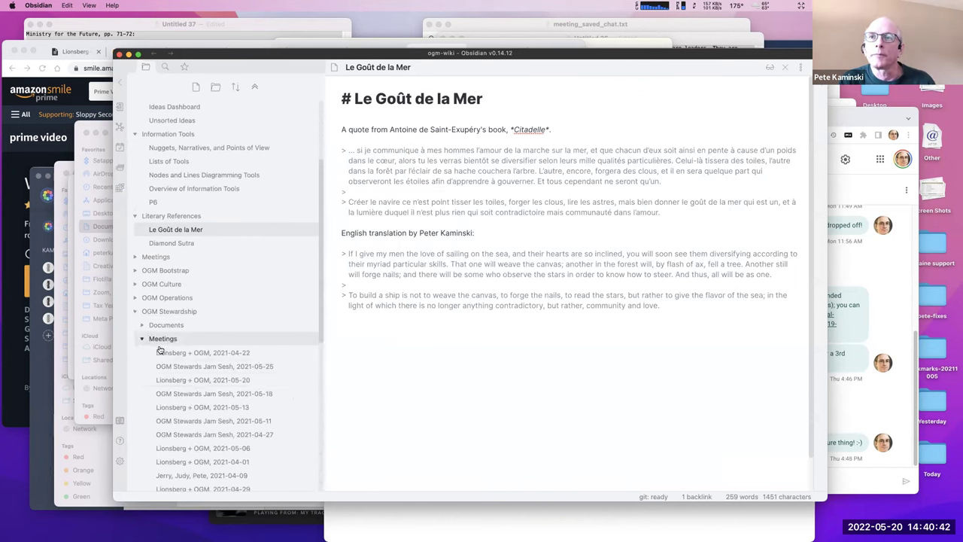
scroll(225, 297, "down", 5)
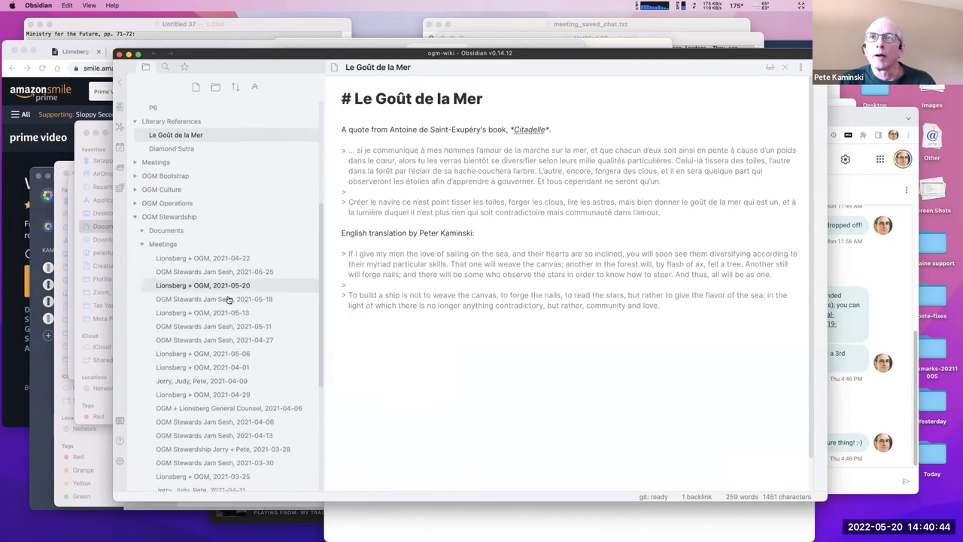
scroll(228, 297, "down", 2)
scroll(228, 297, "up", 6)
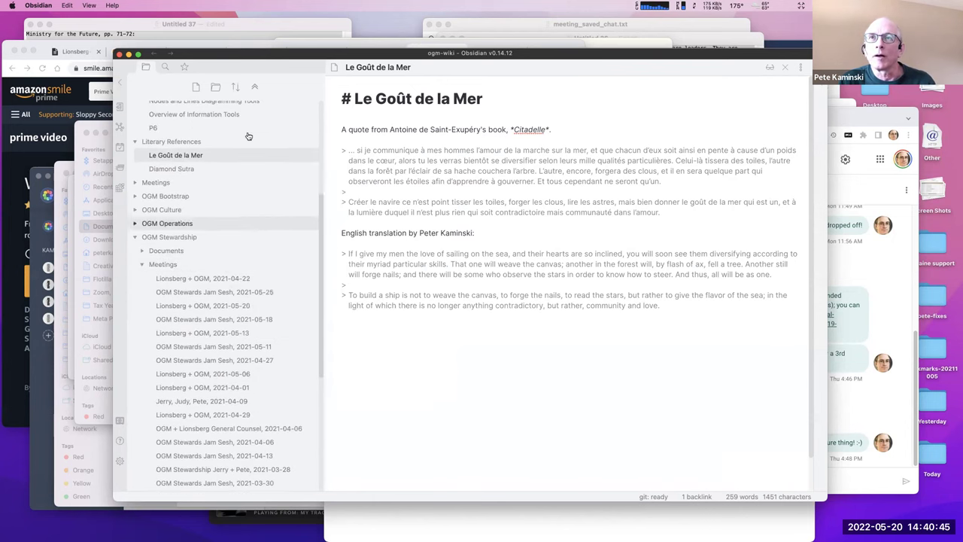
left_click(256, 89)
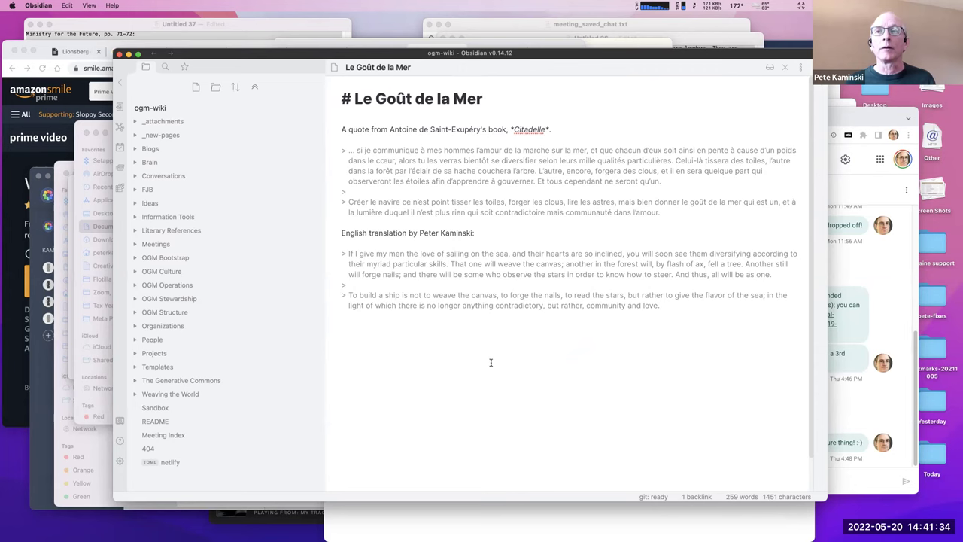
Open the developer.massive.wiki vault from the list of vaults, and place its window over the ogm-wiki window.
left_click(121, 420)
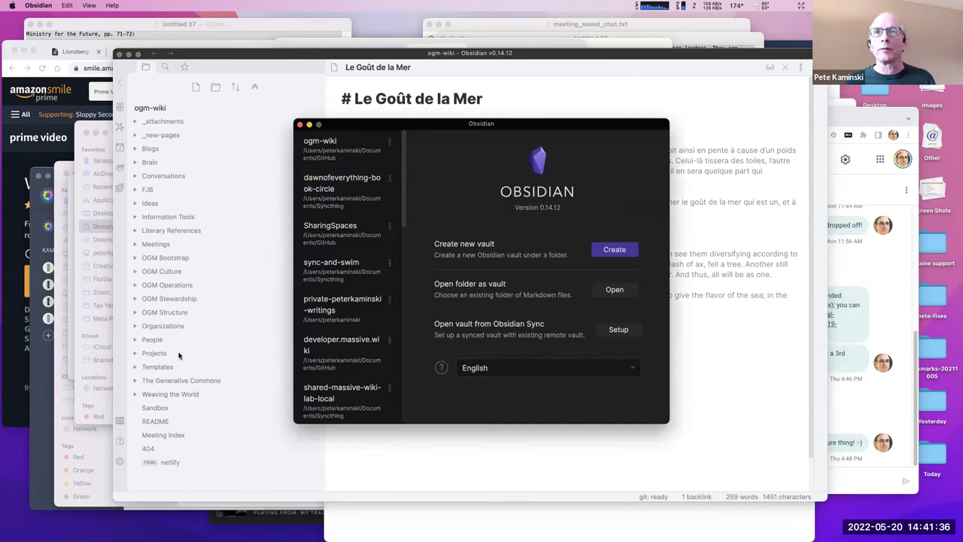
scroll(362, 322, "down", 1)
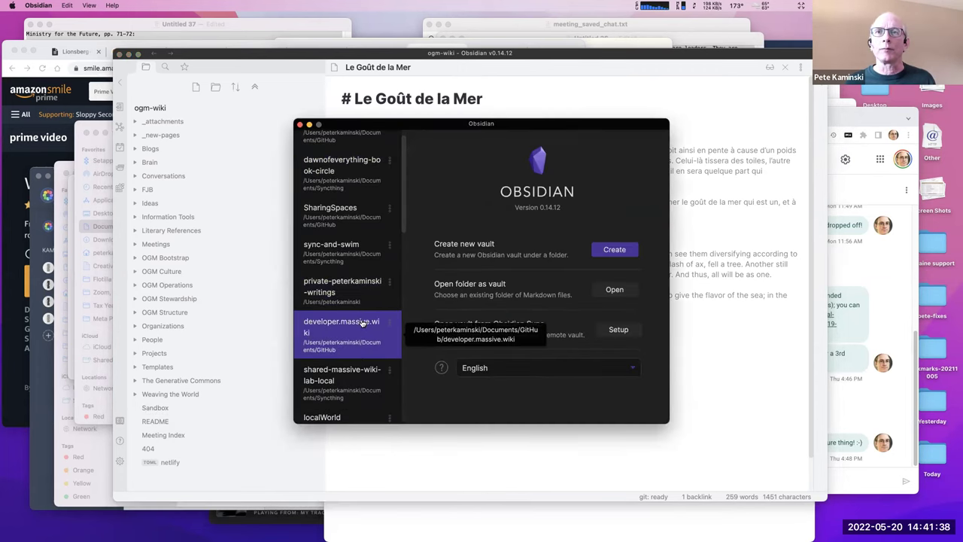
left_click(360, 324)
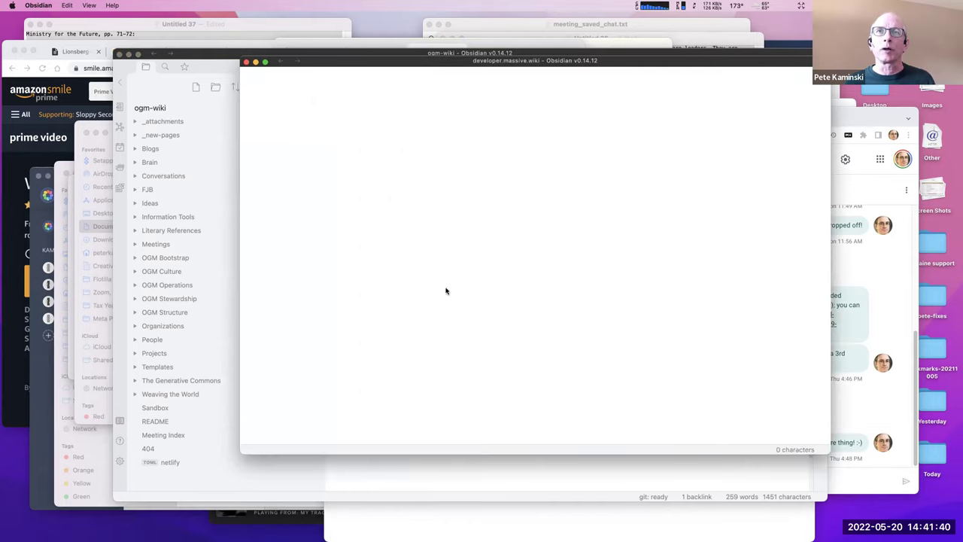
left_click_drag(540, 60, 477, 70)
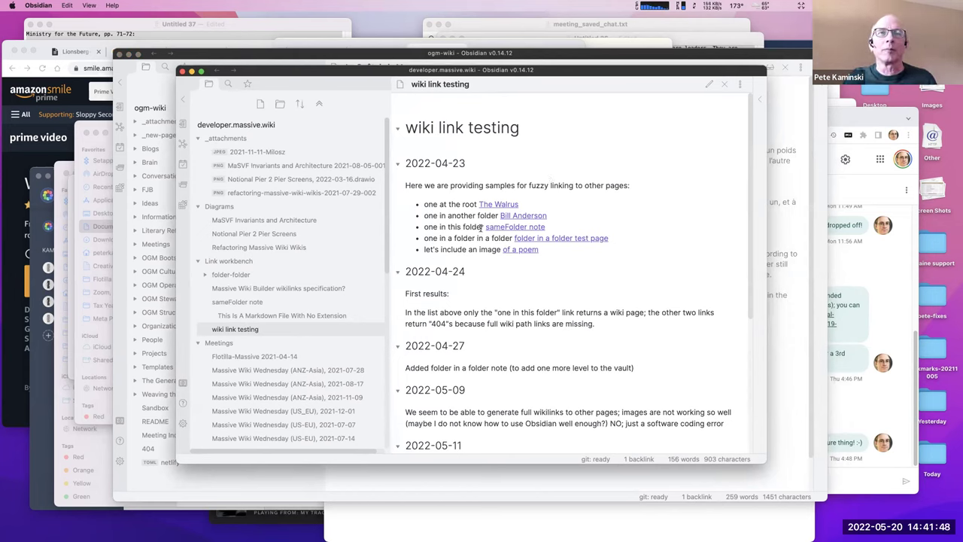
Open "This Is A Markdown File With No Extension" from the Link workbench folder in TextEdit twice, closing it each time.
scroll(483, 237, "down", 1)
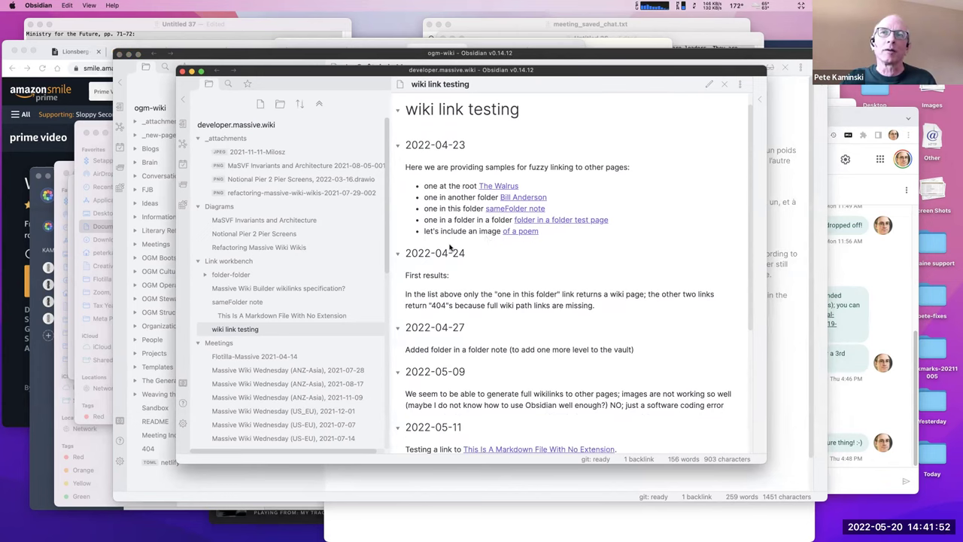
scroll(233, 294, "down", 2)
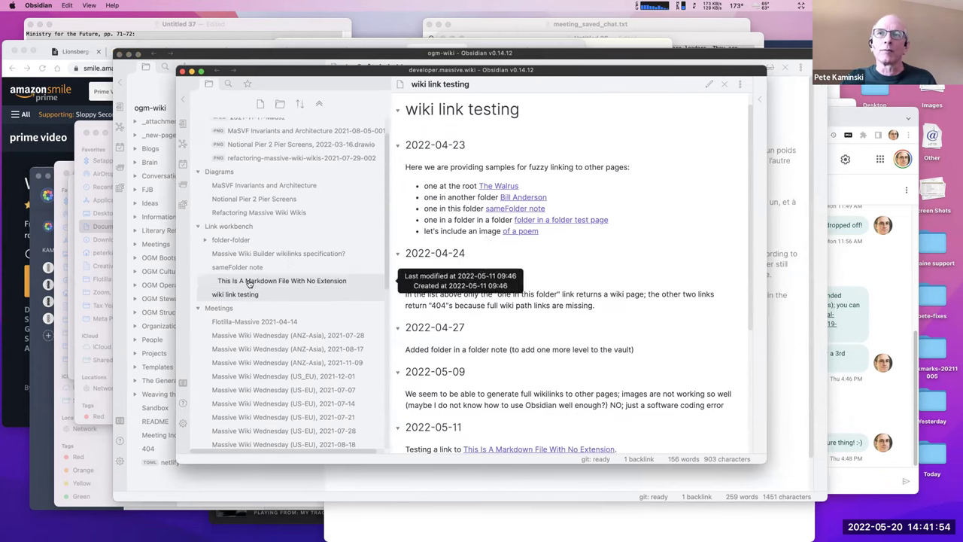
scroll(248, 282, "up", 1)
left_click(263, 293)
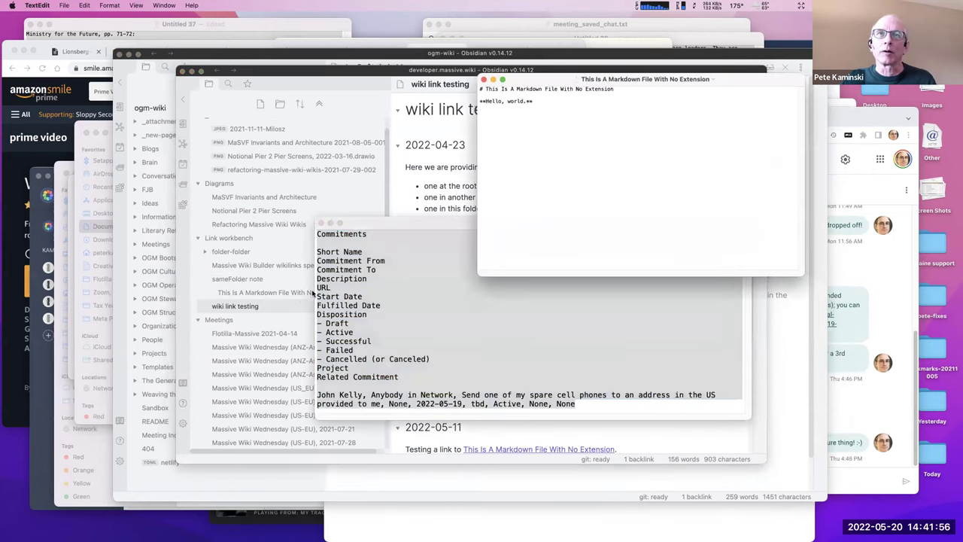
left_click(484, 79)
left_click(447, 130)
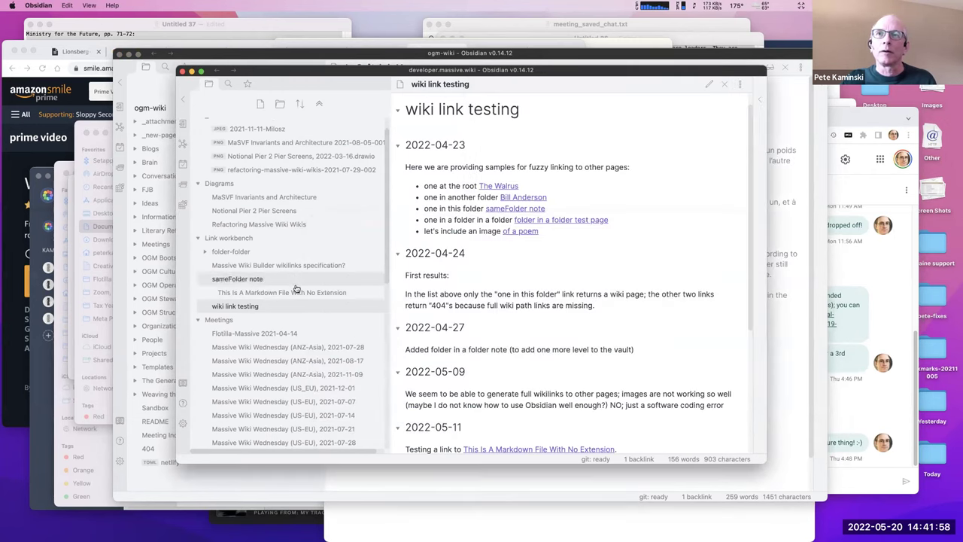
left_click(295, 292)
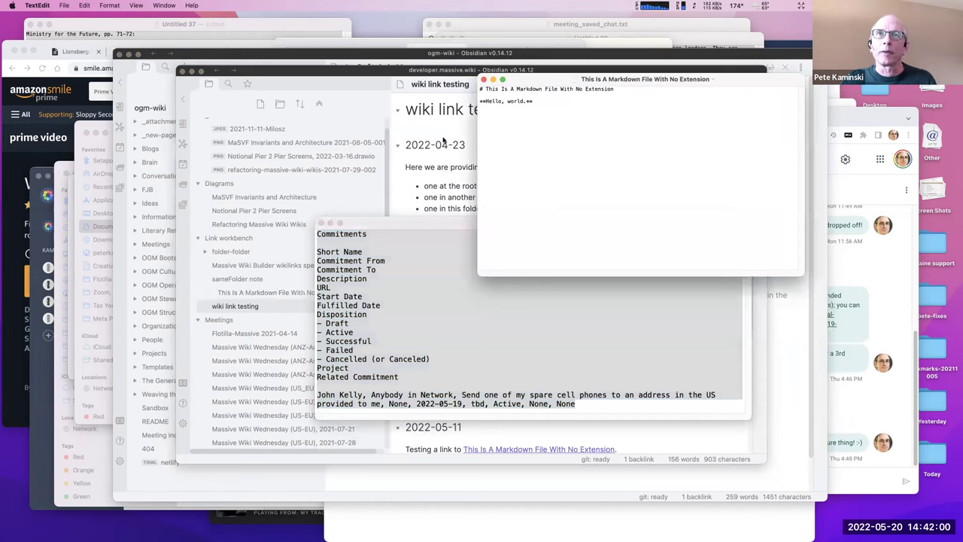
left_click(483, 79)
left_click(418, 154)
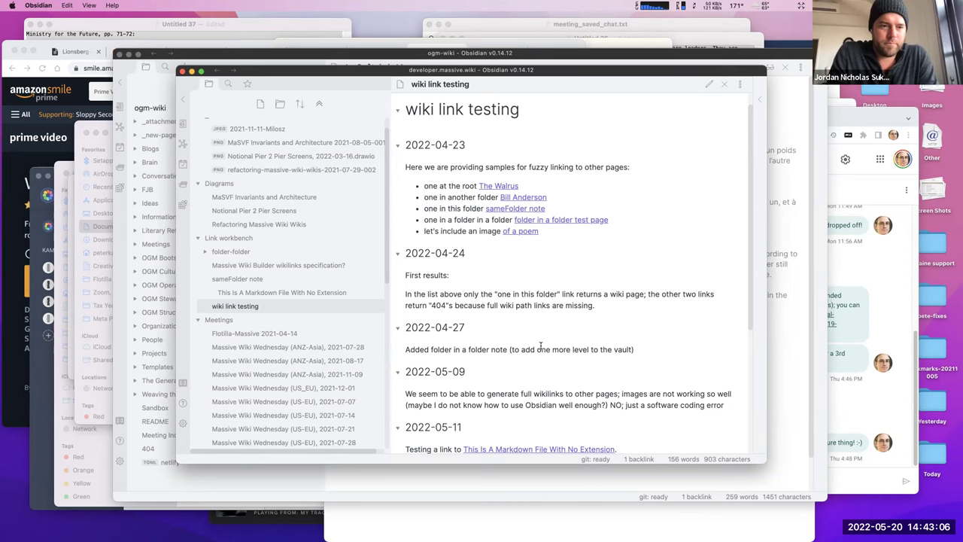
Switch to Chrome, put the Prime Video window away and bring the HackMD meeting notes to the front.
key("super+Tab")
key("super+Tab")
key("super+Tab")
key("super+Tab")
key("super+Tab")
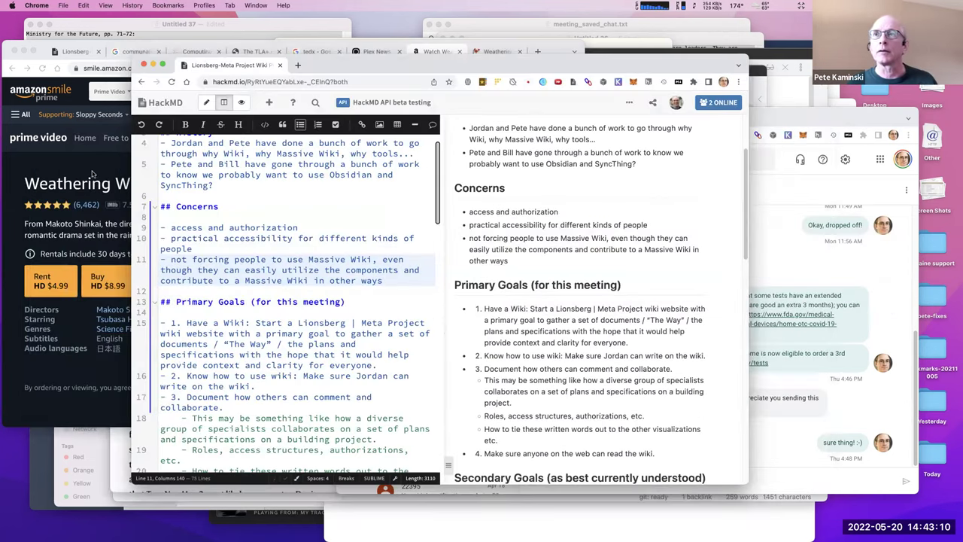
left_click(88, 167)
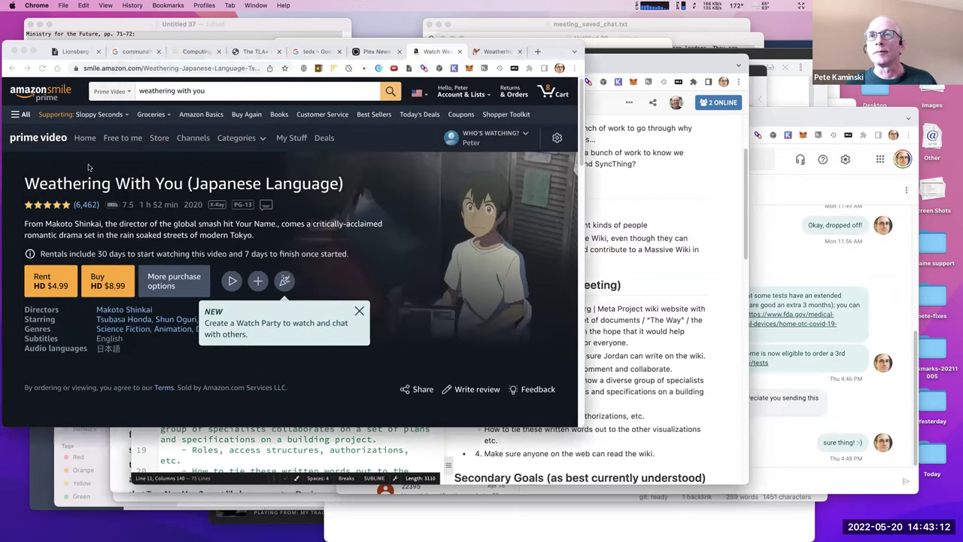
left_click(24, 50)
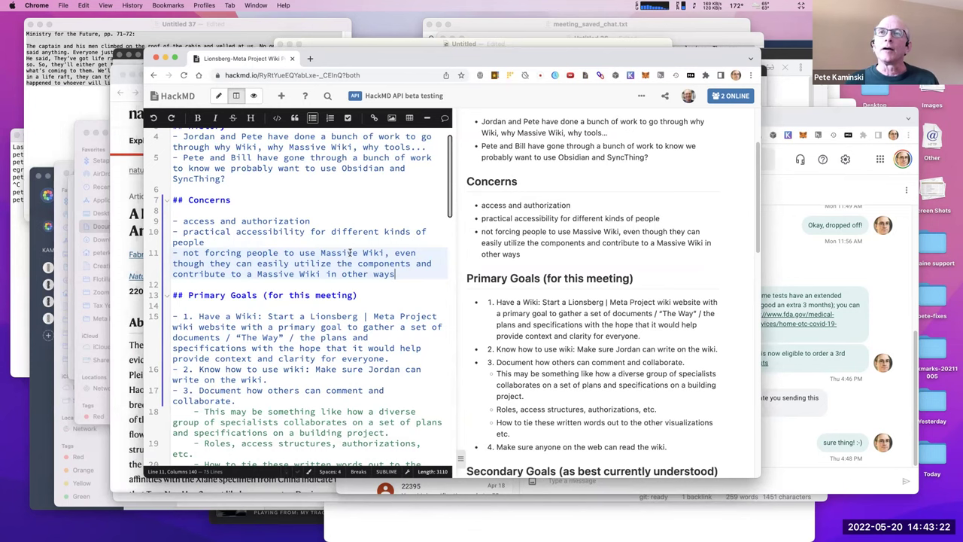
Find the Tech Infrastructure list in the meeting notes and highlight its HackMD entry, followed by its Syncthing entry.
scroll(211, 238, "up", 1)
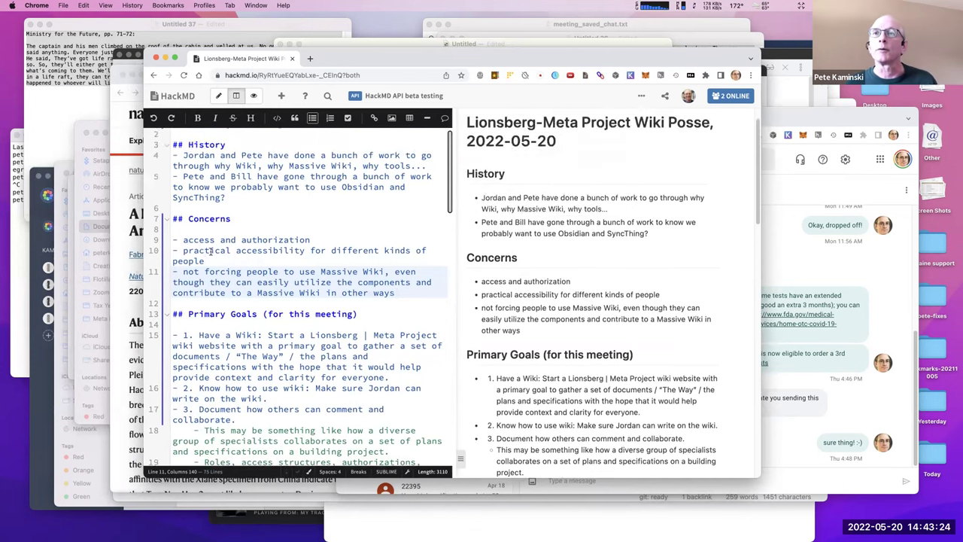
scroll(211, 241, "down", 15)
scroll(212, 253, "down", 8)
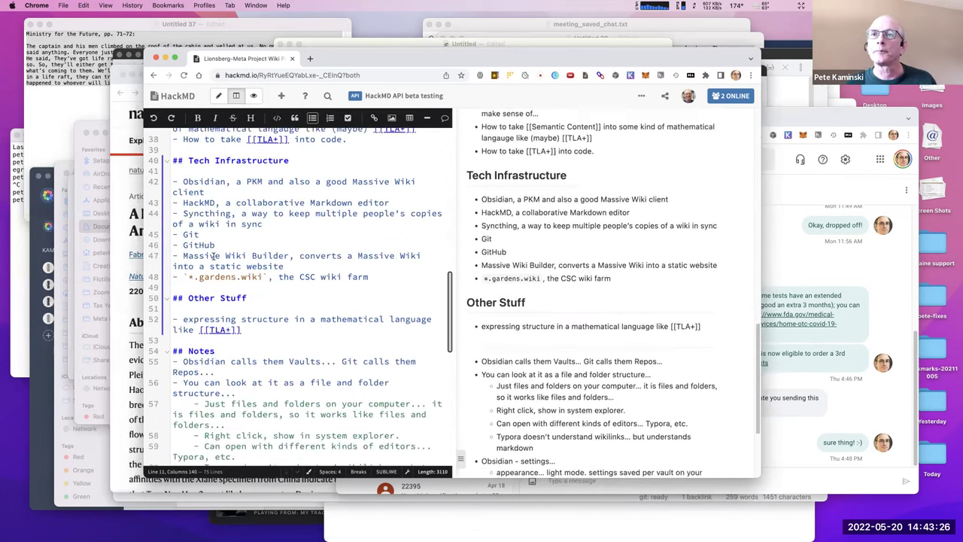
scroll(217, 256, "up", 8)
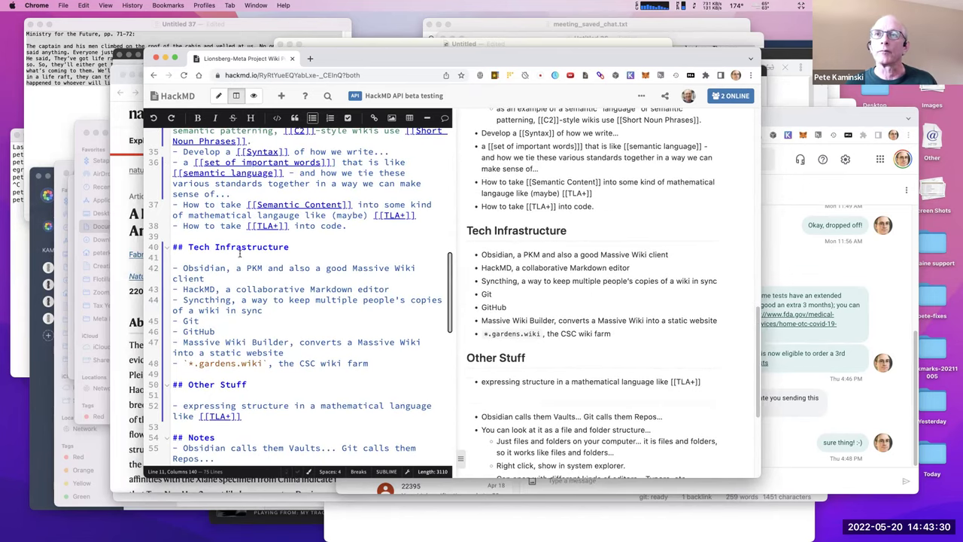
left_click_drag(181, 268, 391, 289)
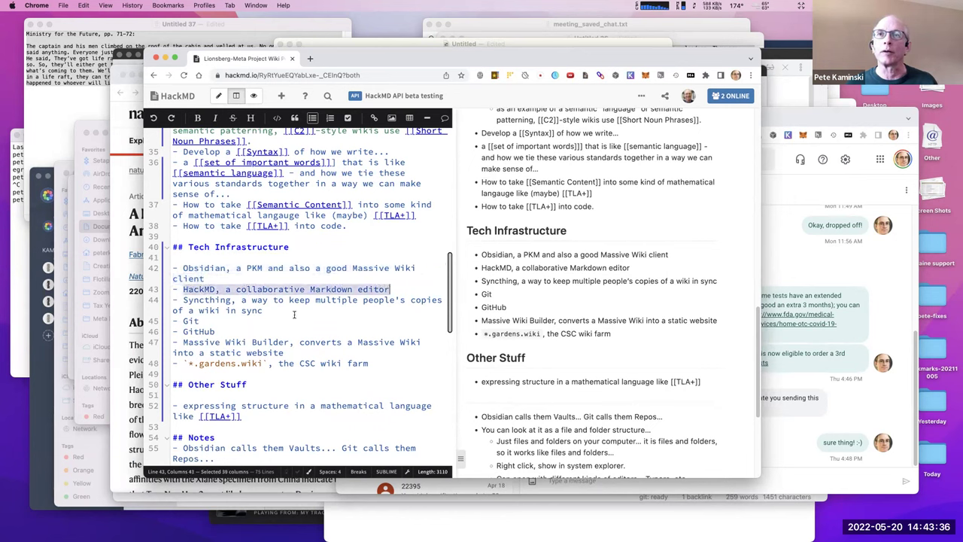
left_click_drag(264, 311, 183, 299)
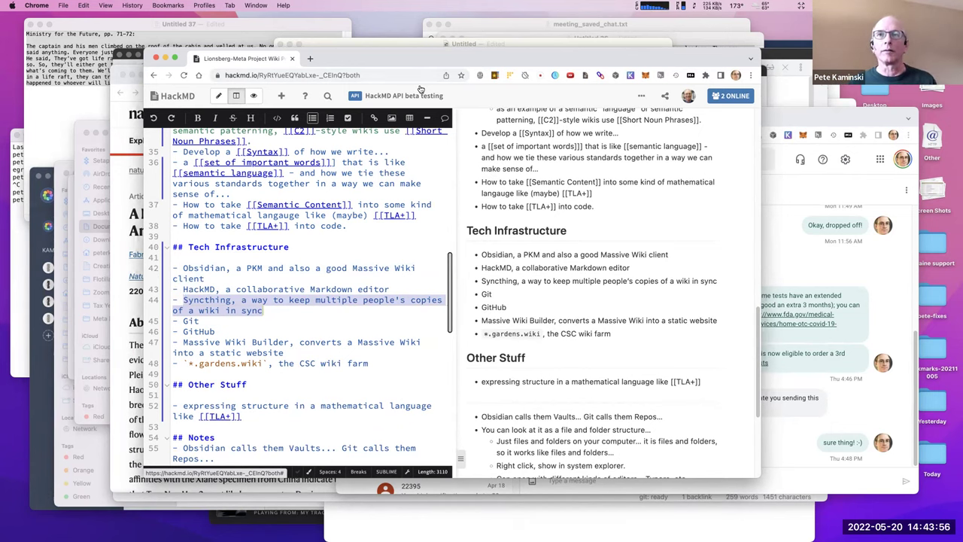
Under Syncthing, add the sub-items "Sits on both places, ensures that changes happen in all places..." and "Why this vs. something like Box / Google Drive...".
key("Return")
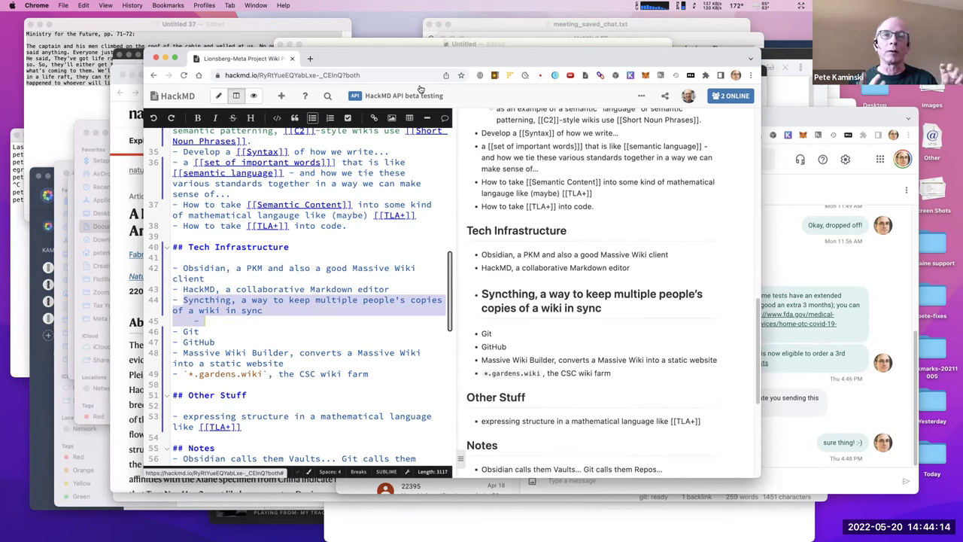
type("Si")
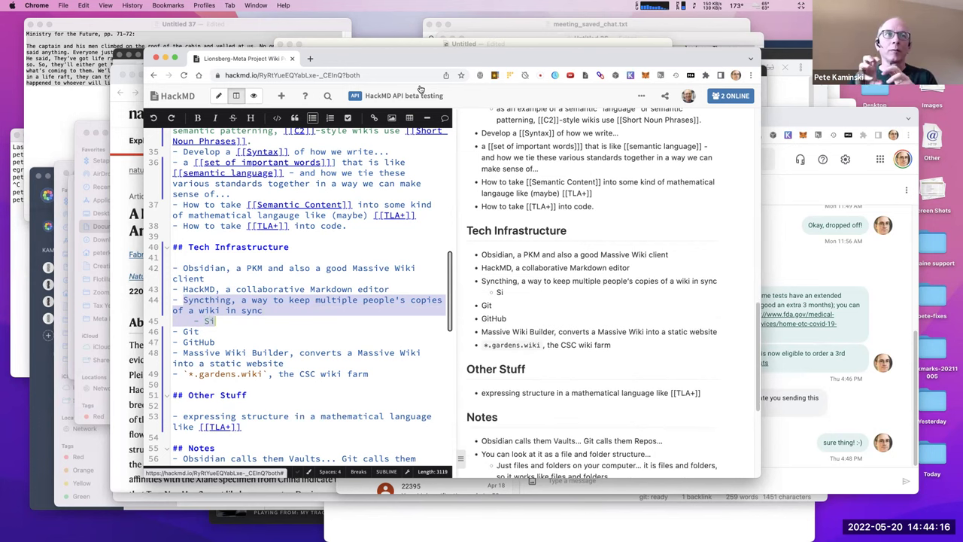
type("ts o")
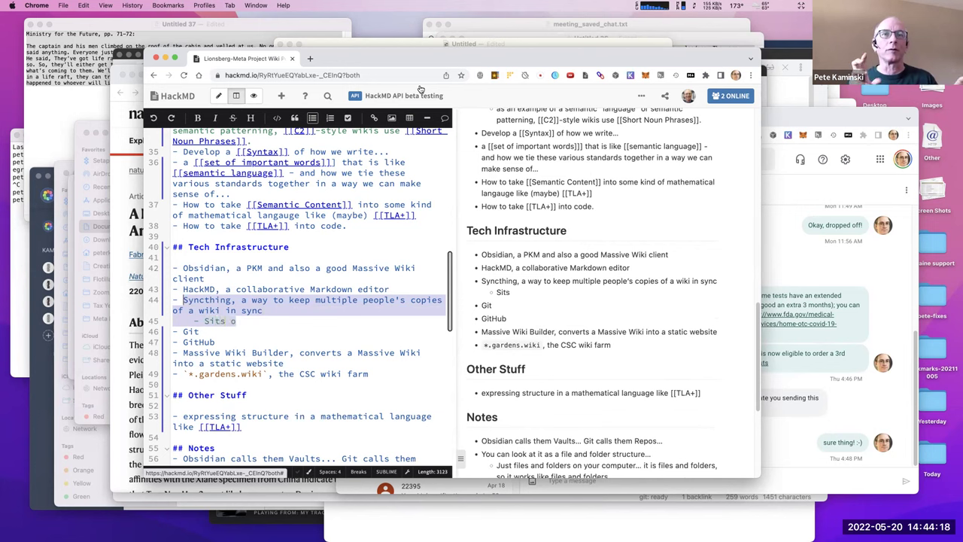
type("n both pl")
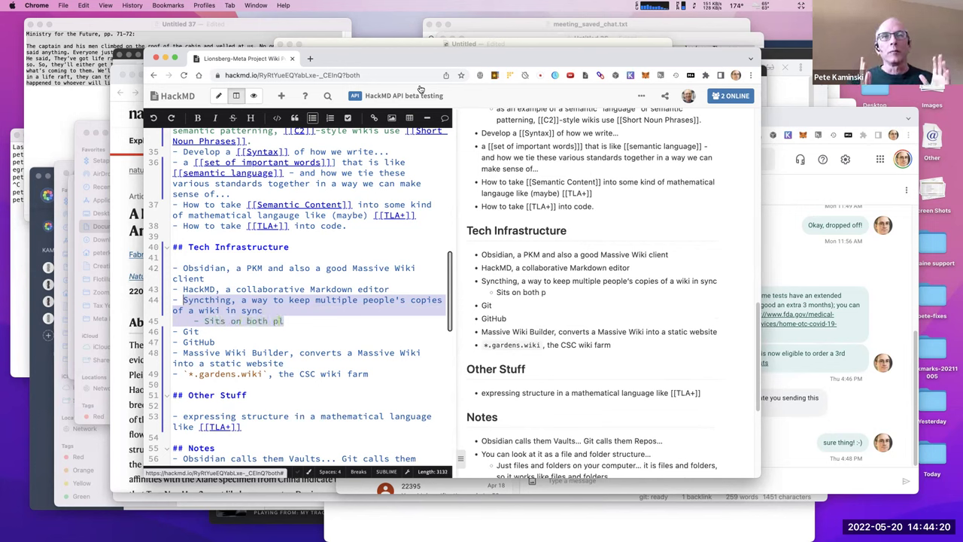
type("aces, ensures that changs h")
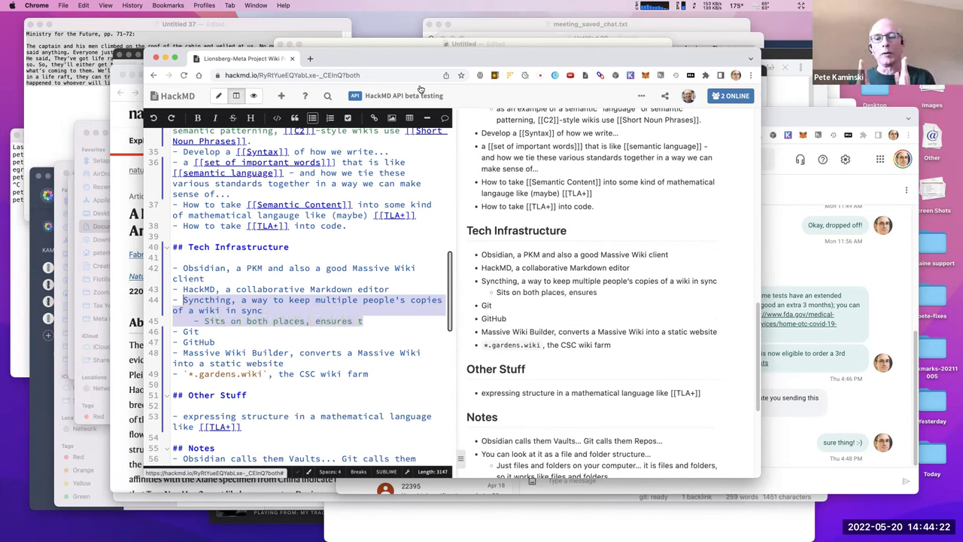
key("BackSpace")
key("BackSpace")
key("BackSpace")
type("e")
key("BackSpace")
type("ges happens in")
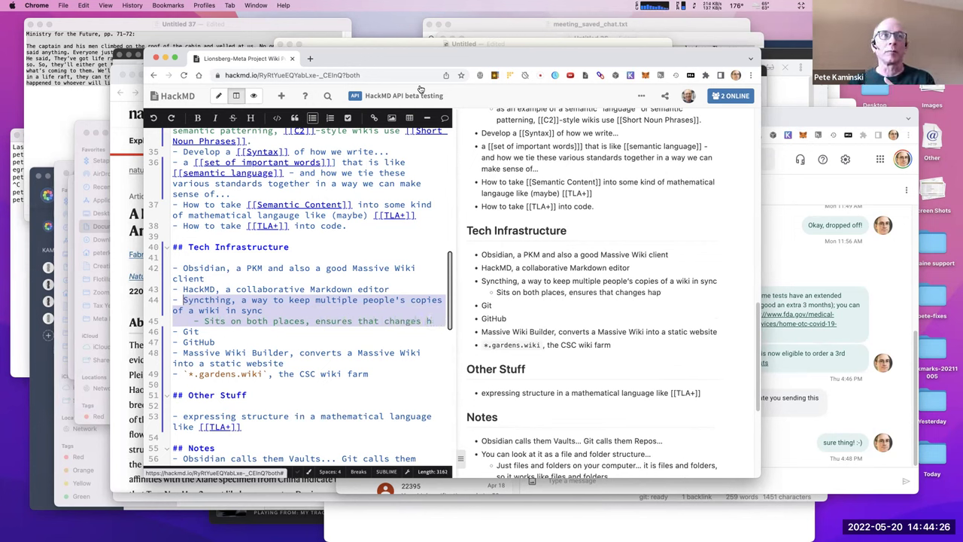
key("Left")
key("Left")
key("Left")
key("BackSpace")
type("all pla")
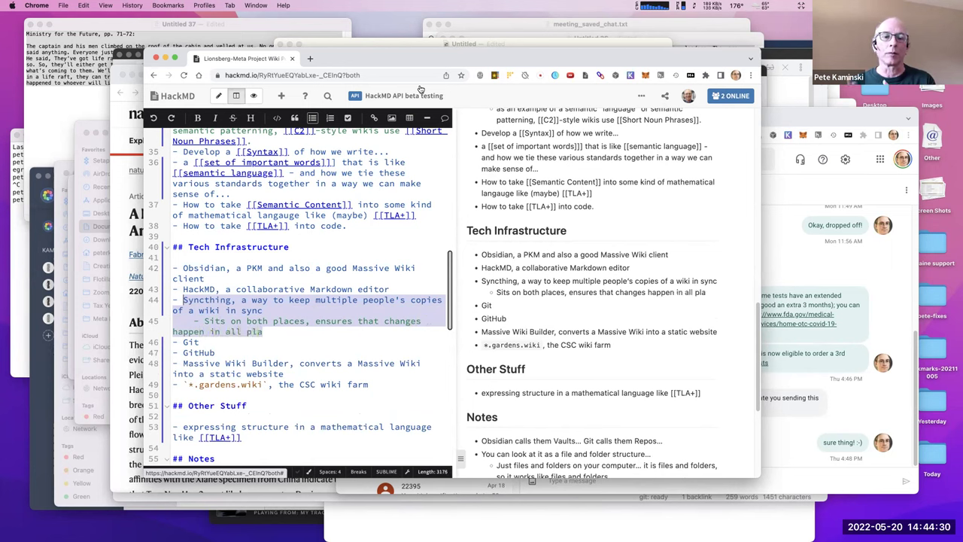
type("ces...")
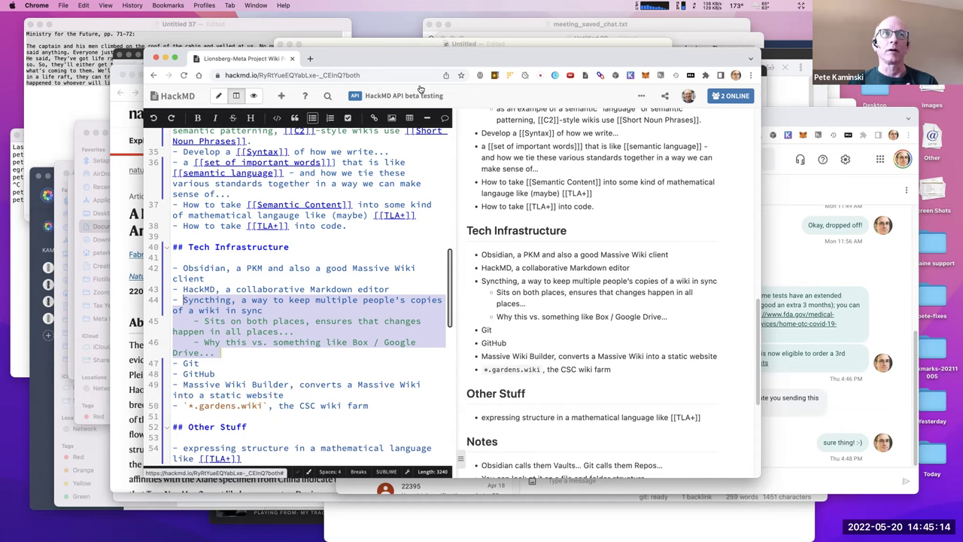
Nest the item "Syncthing is open source..." beneath the Box / Google Drive comparison.
key("Return")
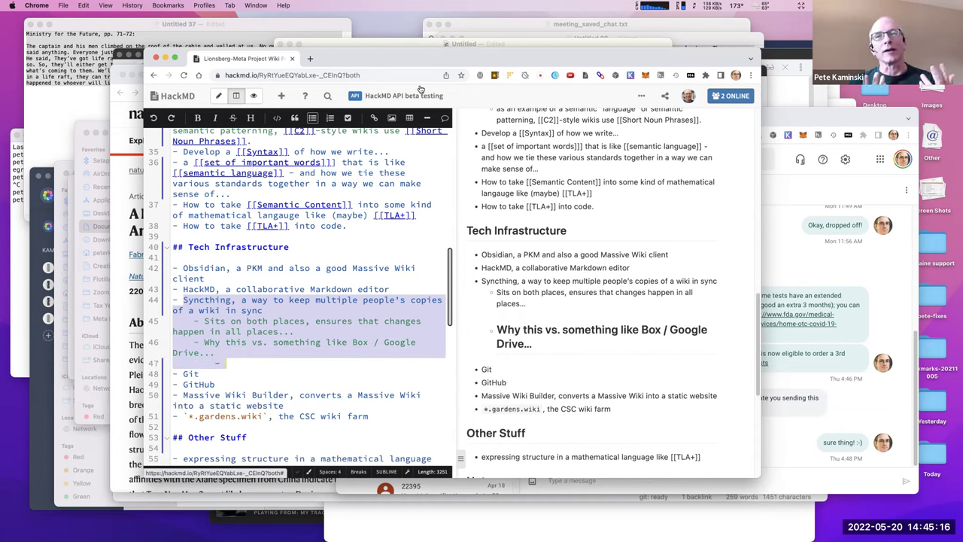
type("Synch")
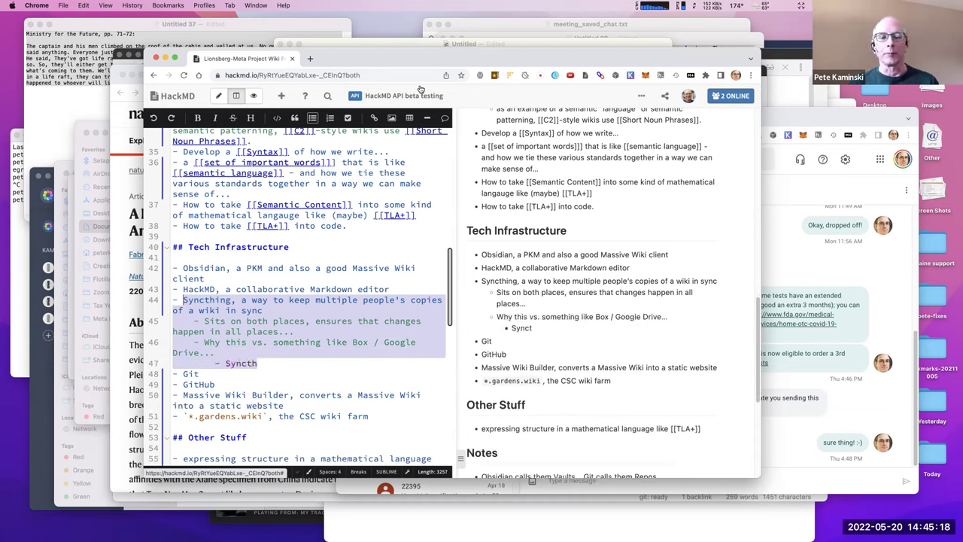
type("ing is o")
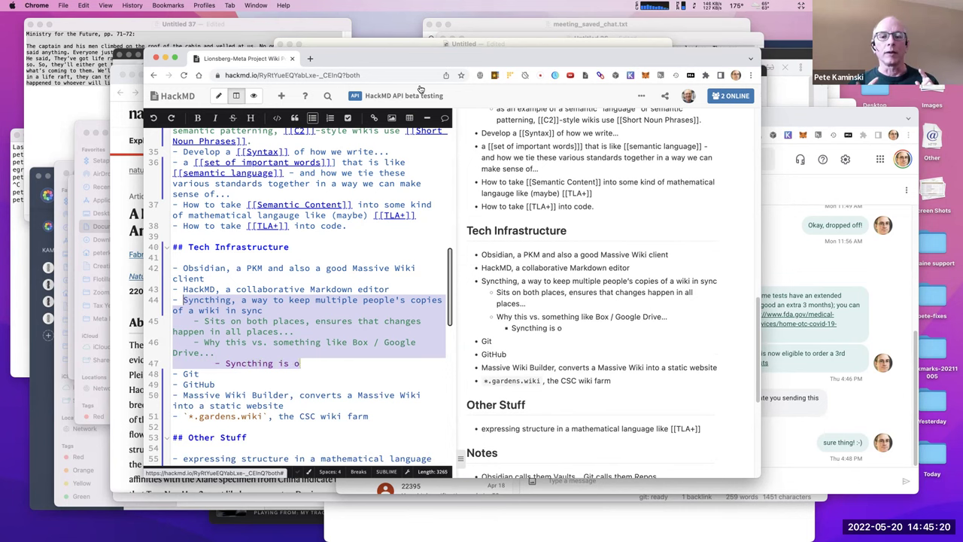
type("pen source...")
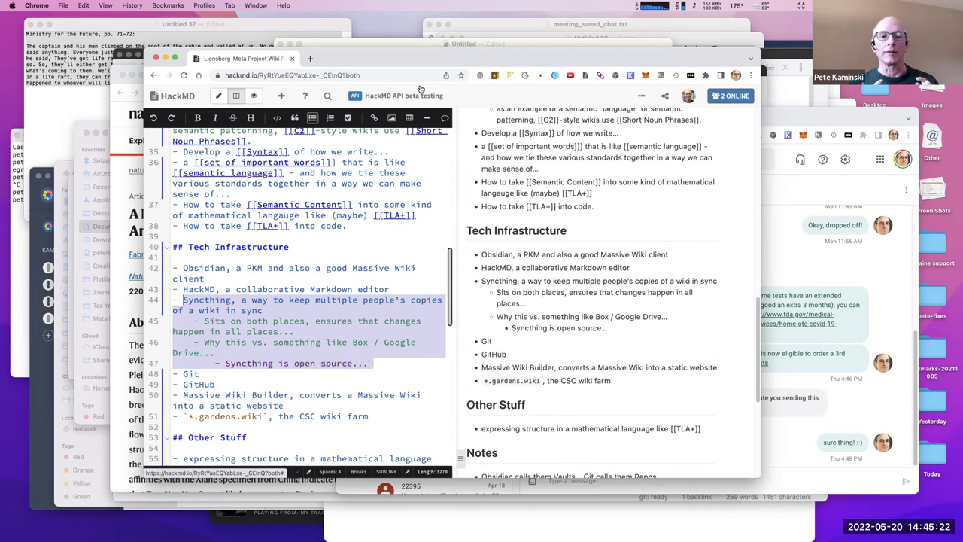
Below "Syncthing is open source...", add a same-level item reading "Difference of architecture... used to have centralized".
key("Return")
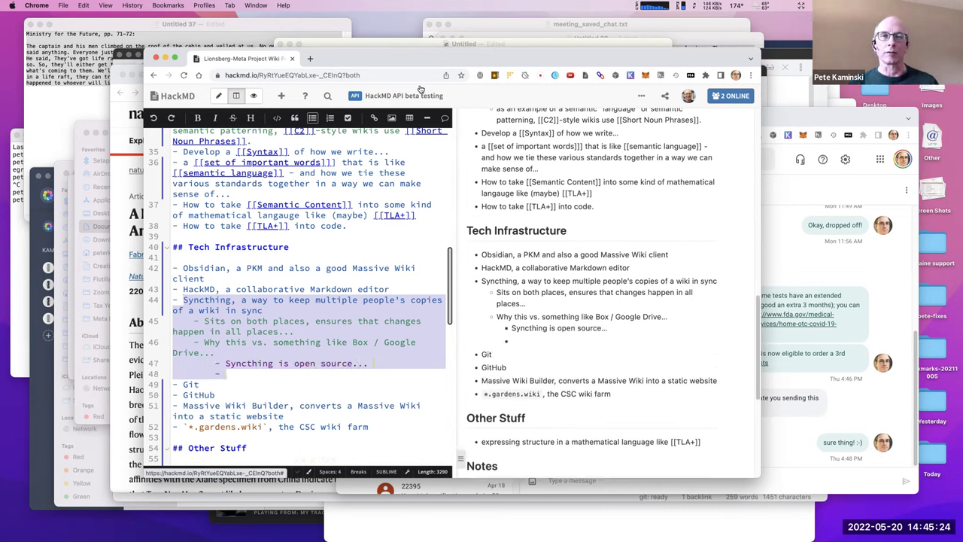
type("Dif")
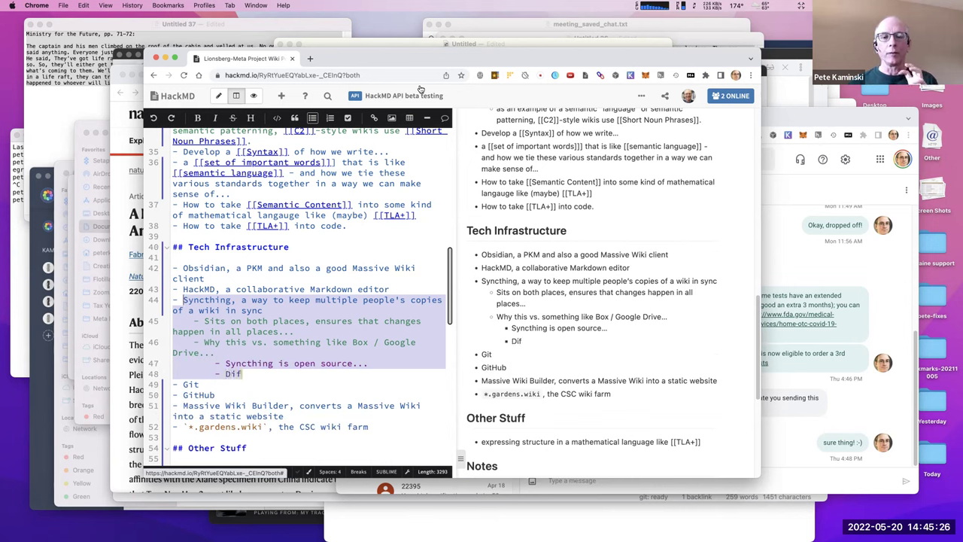
type("ference of archi")
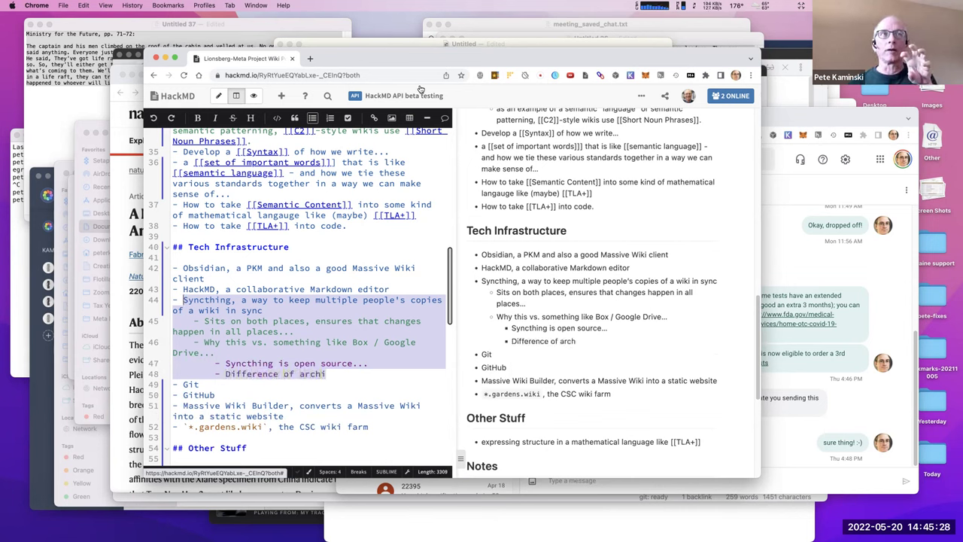
type("tecture...")
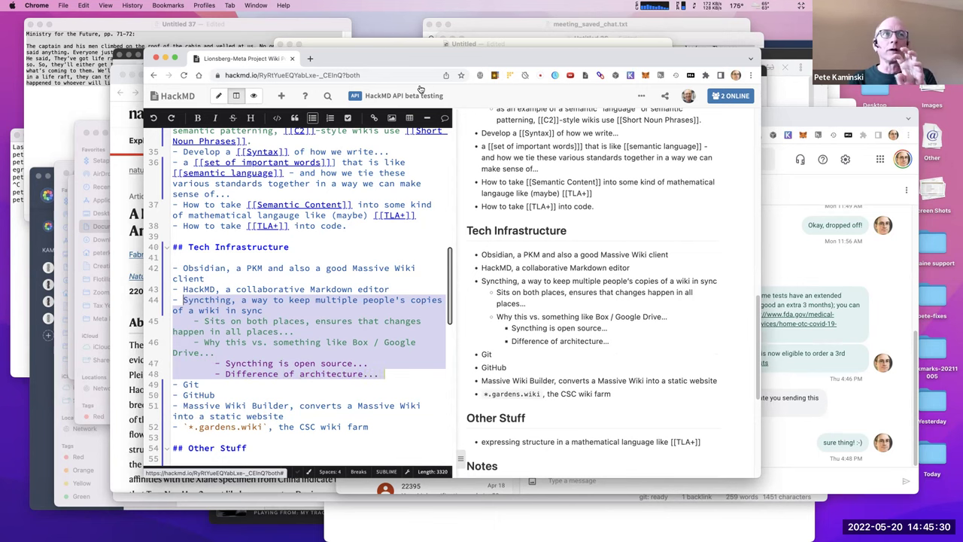
type(". used to have")
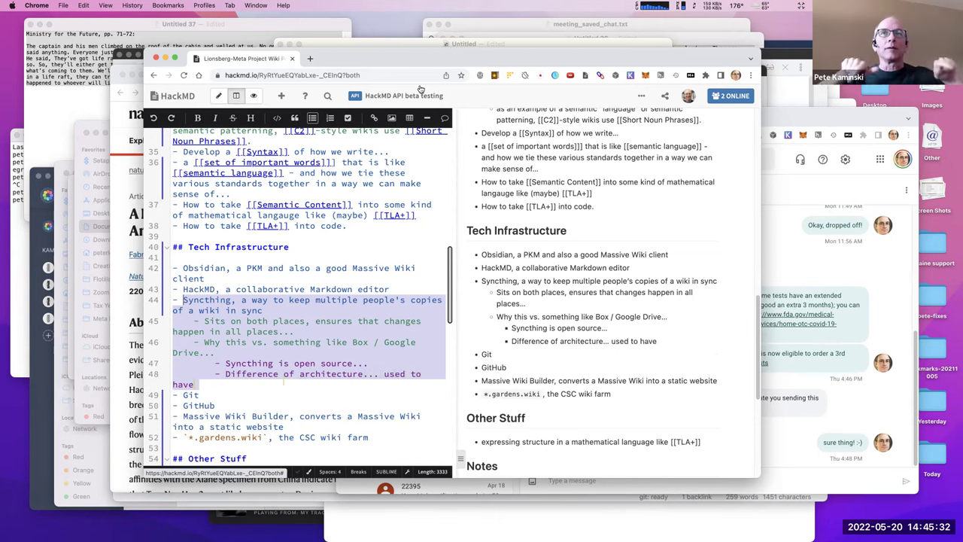
type(" centralized")
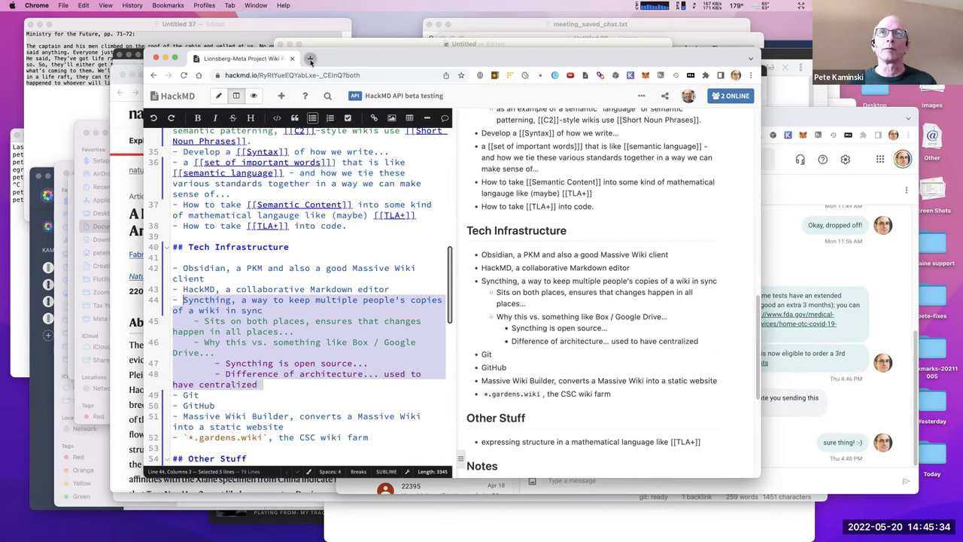
Load massive.wiki in a new browser tab and open its Massive Wiki Conceptual Diagram page.
left_click(309, 59)
type("wik")
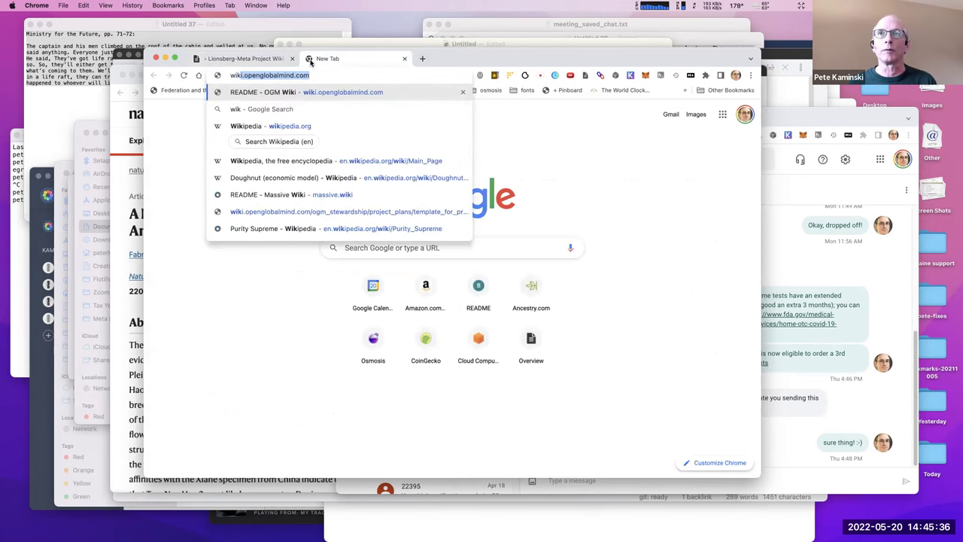
key("BackSpace")
key("BackSpace")
key("BackSpace")
key("BackSpace")
type("massive.wiki")
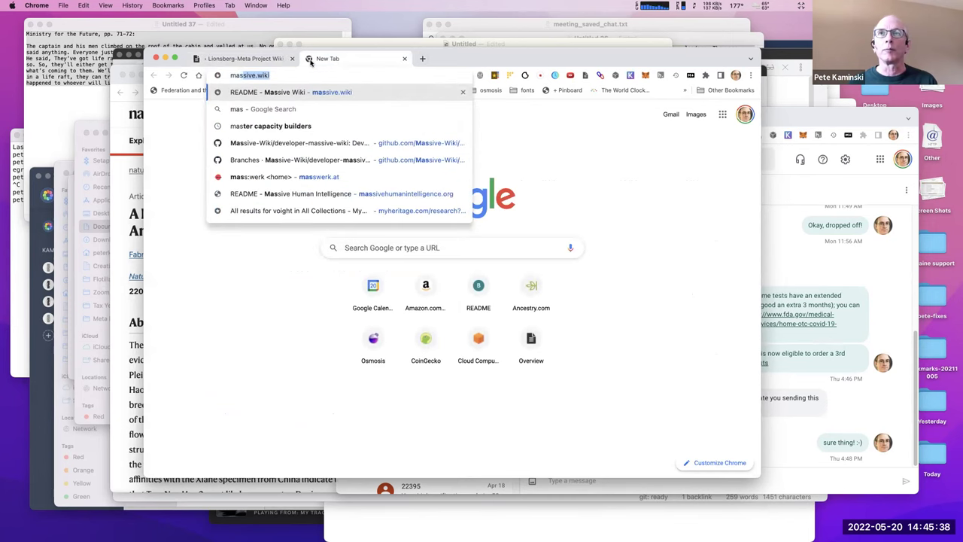
key("Return")
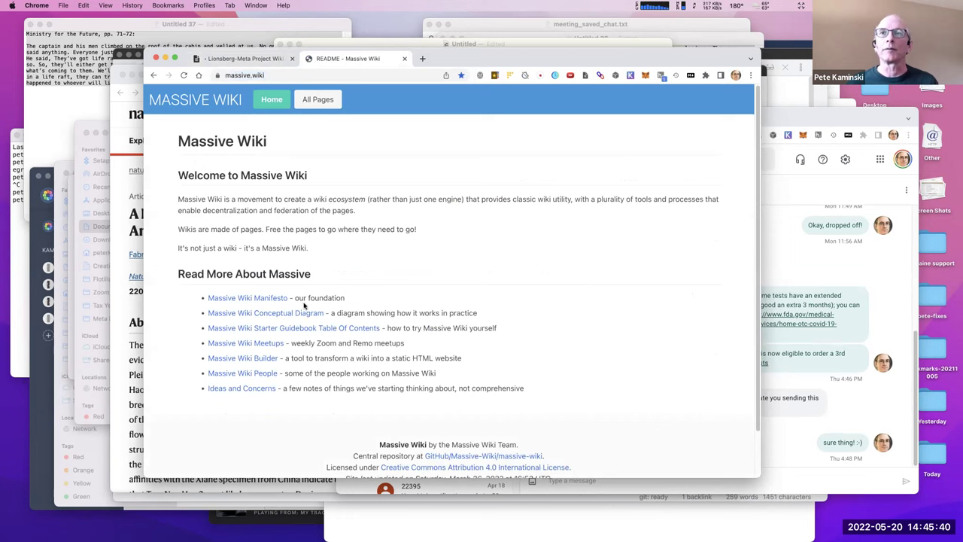
mouse_move(301, 316)
left_mouse_down()
mouse_move(334, 312)
mouse_move(318, 313)
left_mouse_up()
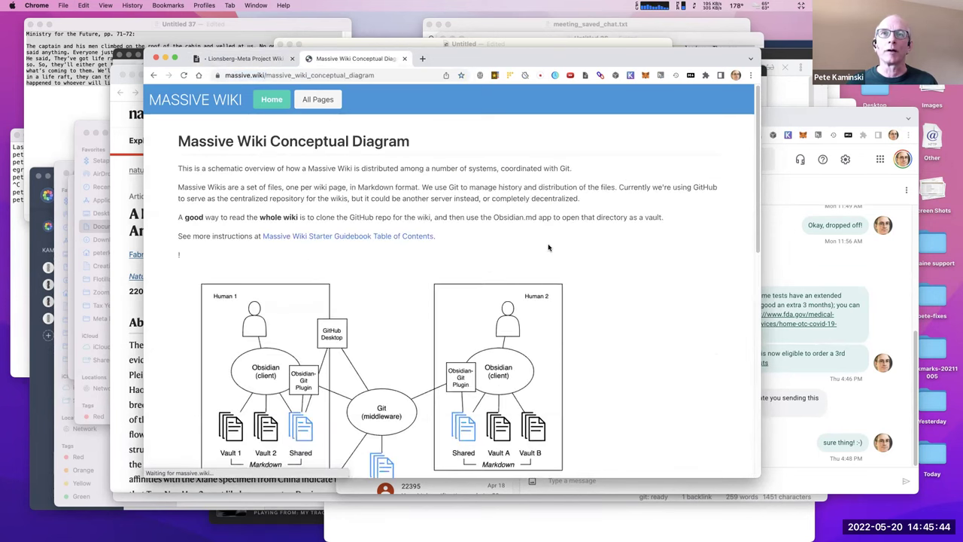
Examine how the conceptual diagram links Obsidian clients, Git, Massive Wiki Builder and Netlify, and return to the HackMD notes.
scroll(631, 226, "down", 3)
scroll(630, 224, "down", 1)
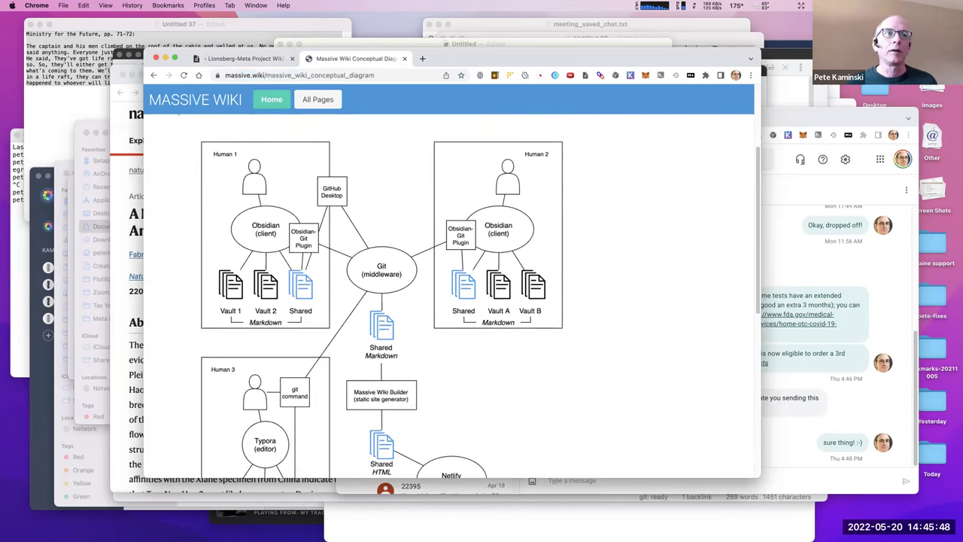
scroll(646, 290, "down", 1)
scroll(645, 290, "up", 1)
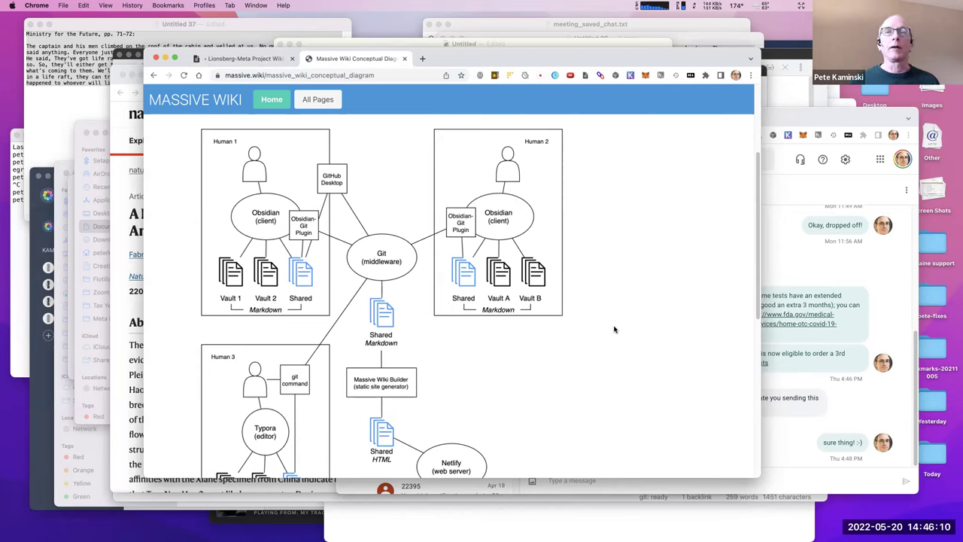
scroll(469, 335, "down", 1)
scroll(469, 335, "down", 1)
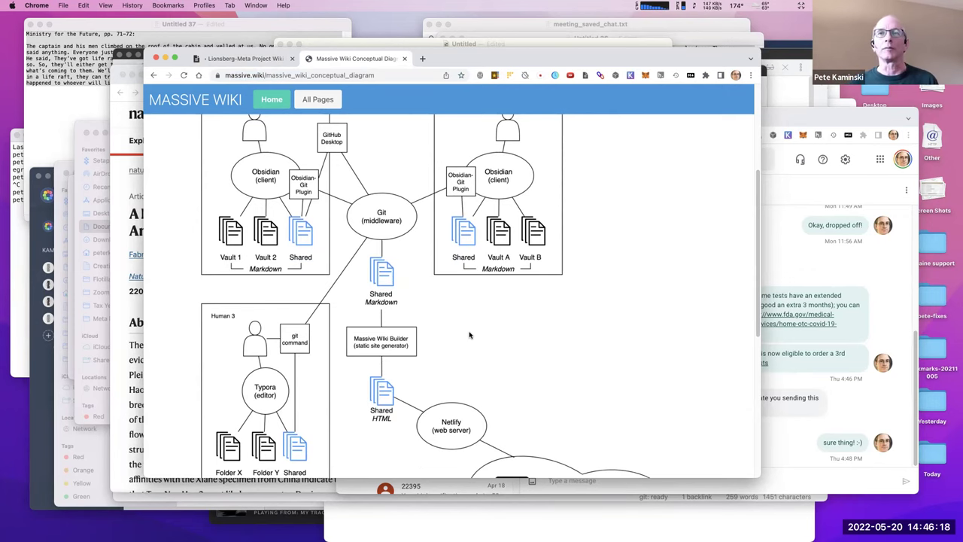
scroll(529, 316, "up", 4)
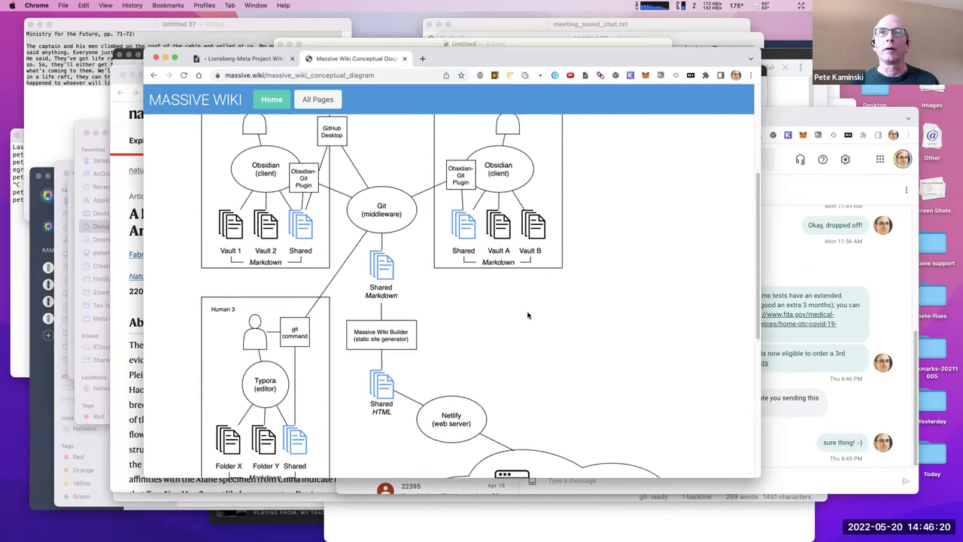
scroll(539, 328, "down", 2)
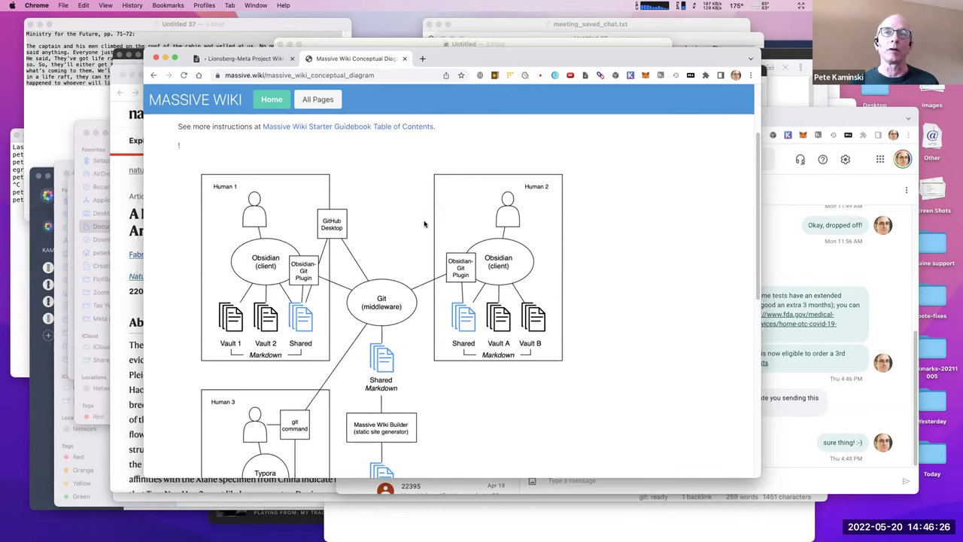
scroll(321, 316, "down", 2)
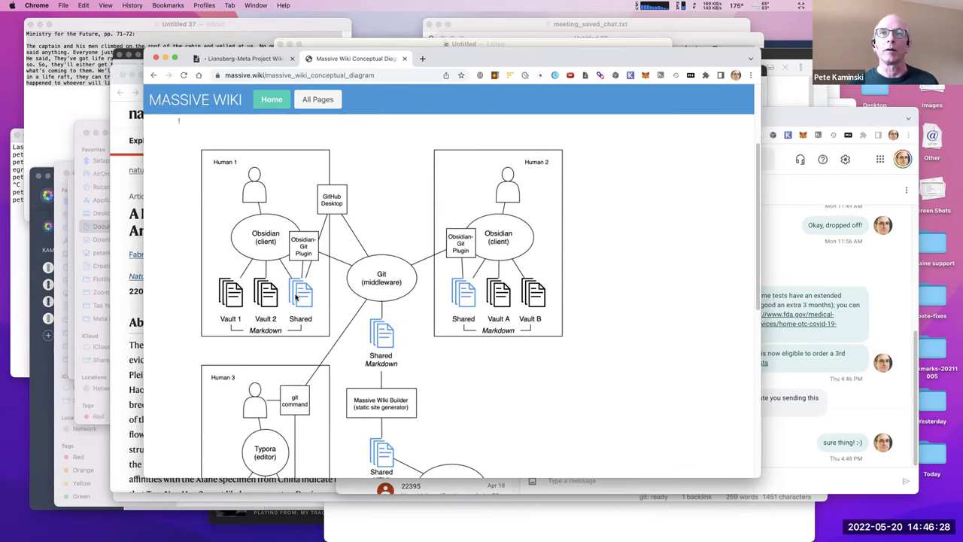
scroll(379, 444, "down", 5)
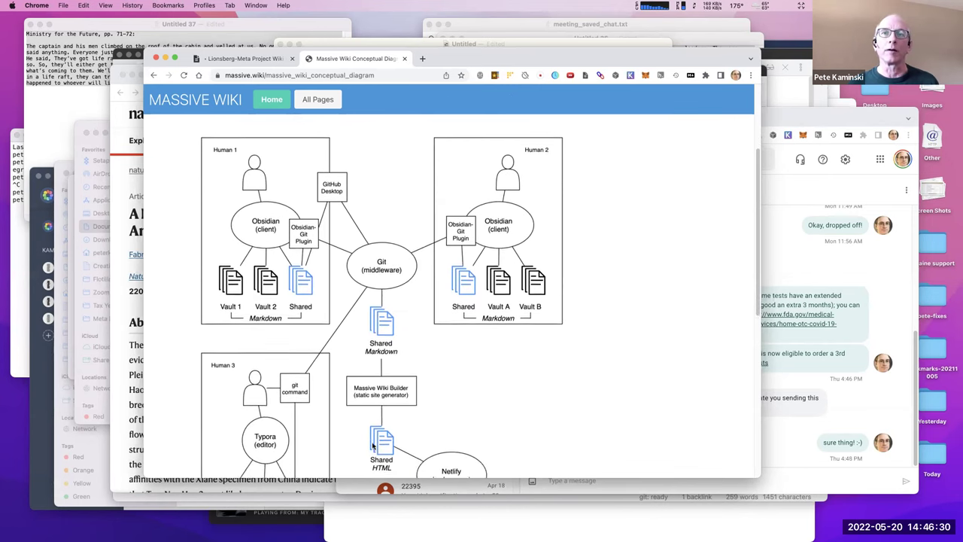
scroll(379, 444, "up", 1)
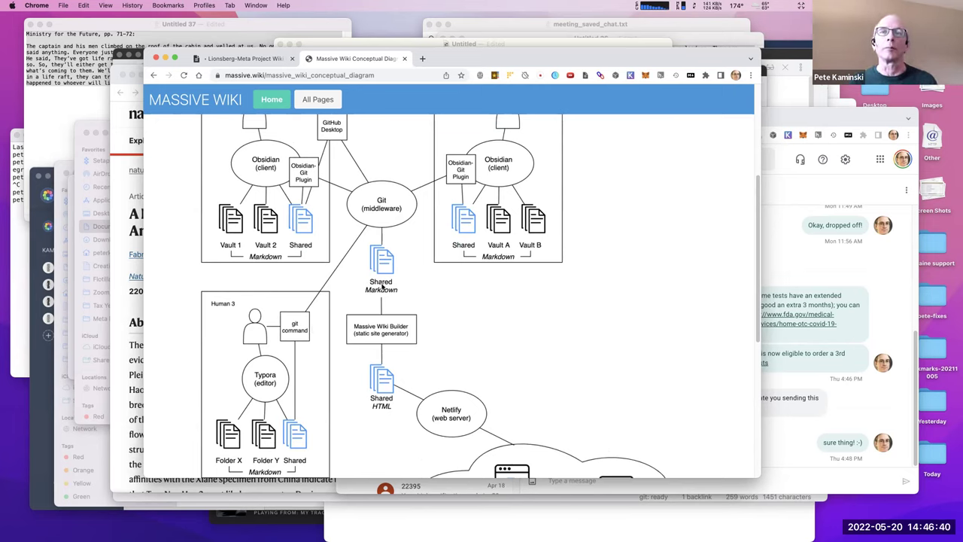
left_click(272, 59)
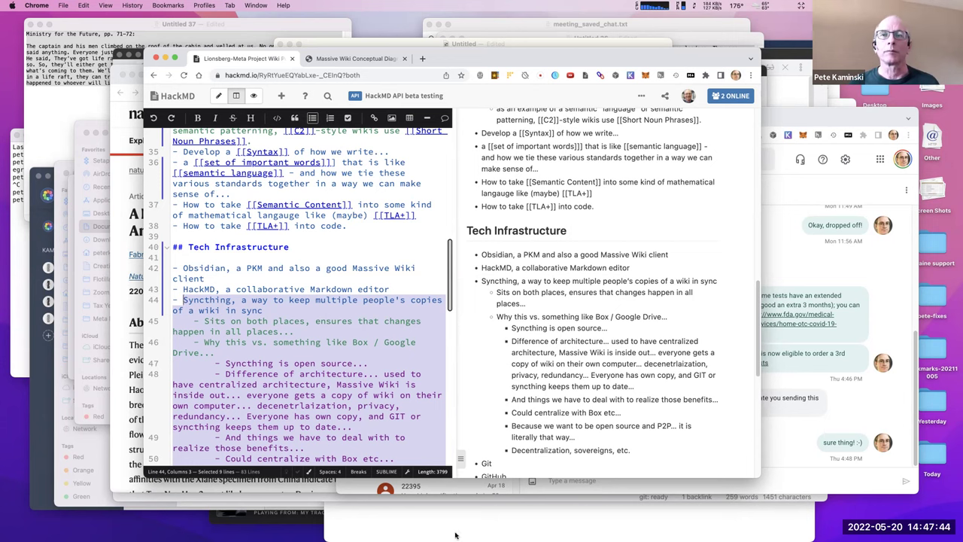
Delete the highlighted Syncthing entry and all its sub-items from the Tech Infrastructure list, leaving an empty bullet.
mouse_move(328, 532)
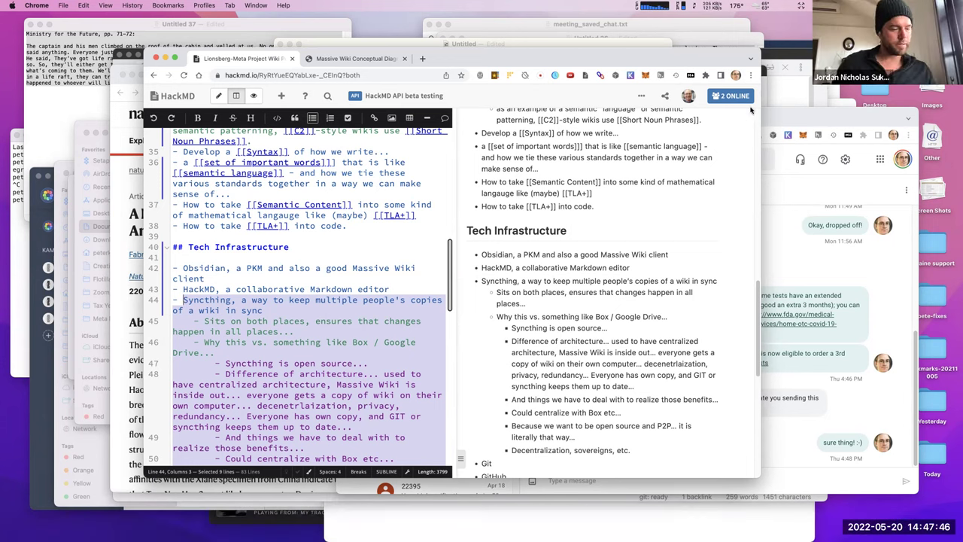
key("BackSpace")
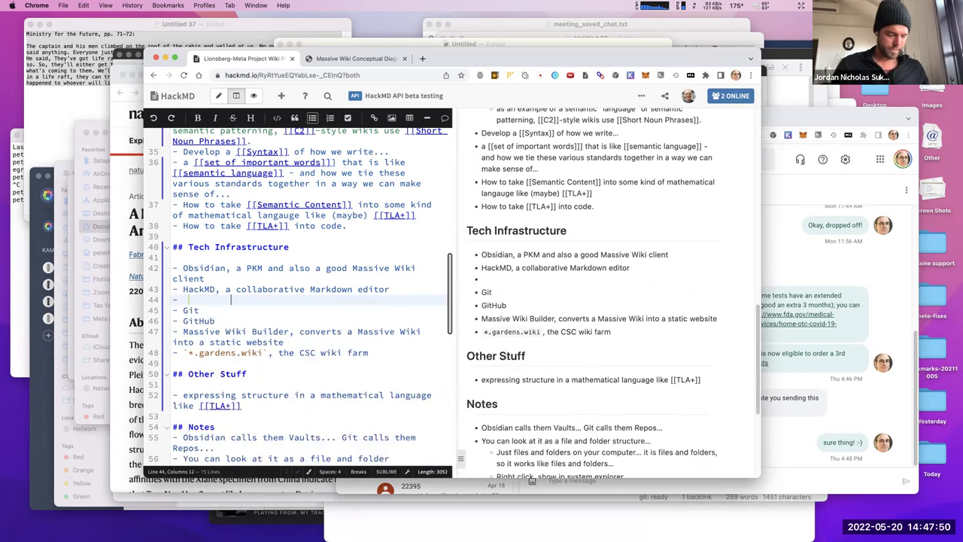
key("BackSpace")
key("BackSpace")
key("BackSpace")
key("BackSpace")
key("BackSpace")
key("BackSpace")
key("BackSpace")
key("BackSpace")
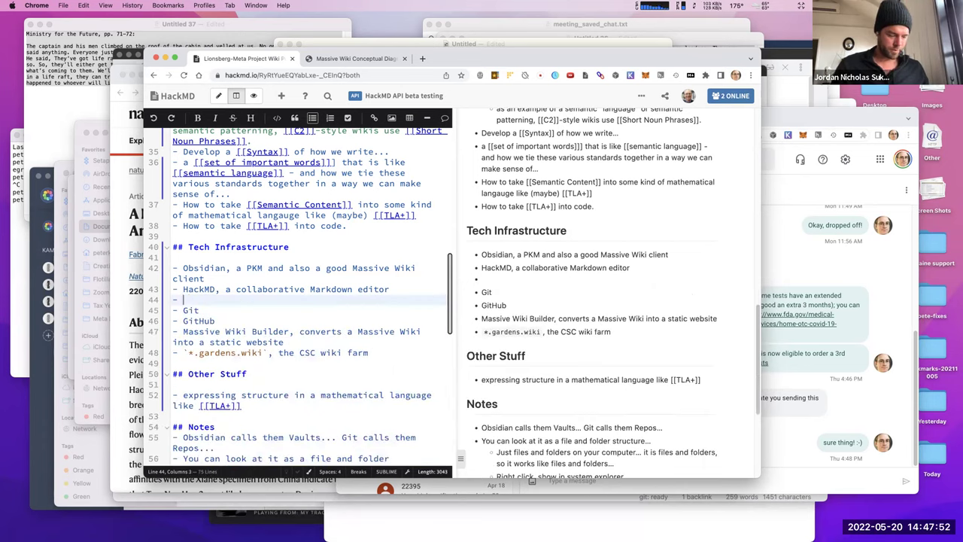
Put the deleted Syncthing entry and its sub-items back at the empty bullet below the HackMD entry.
key("super+n")
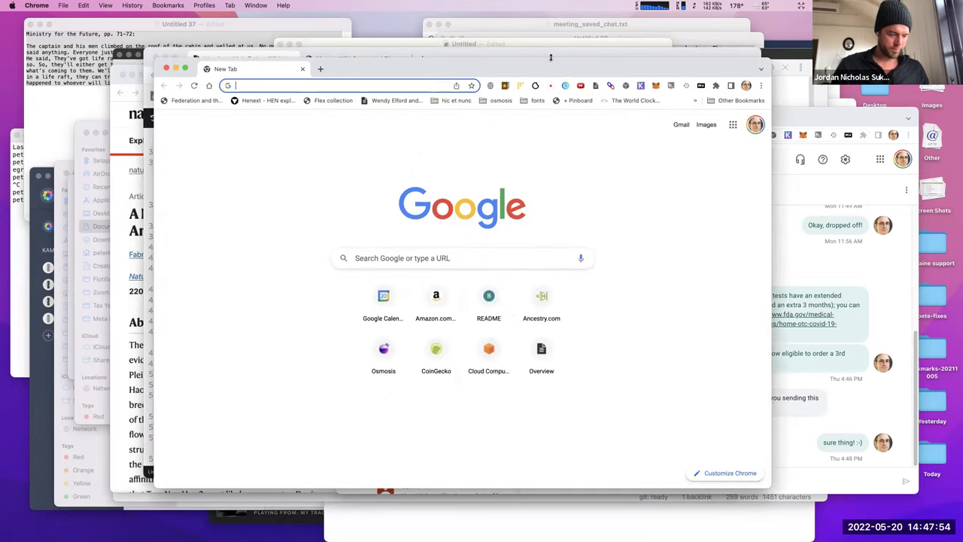
key("super+w")
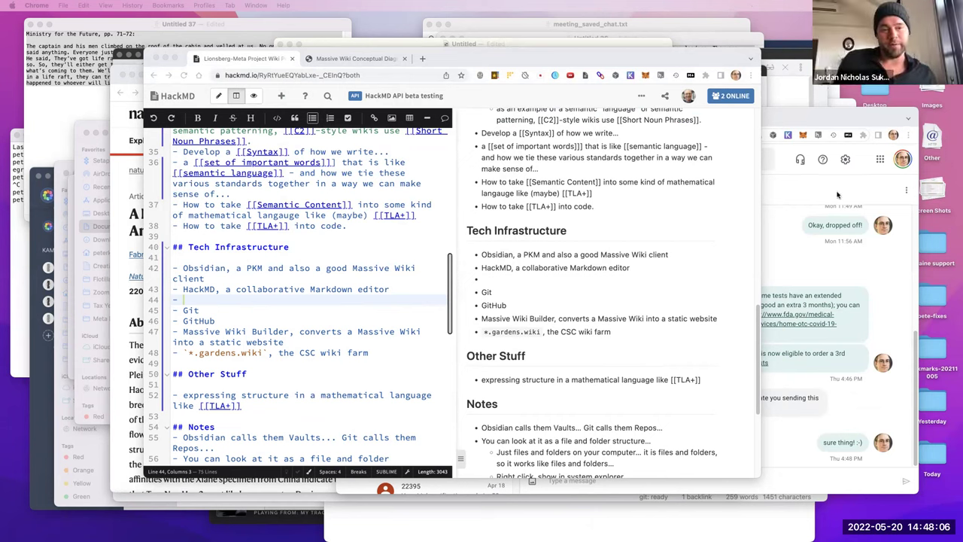
left_click(362, 304)
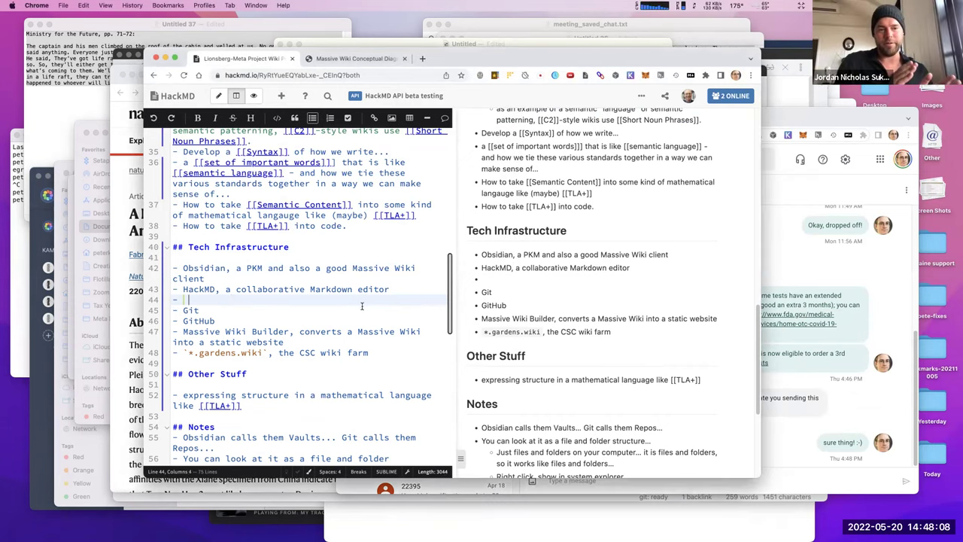
key("super+v")
Add the sub-item "LOCKSS - Lots of Copies Keep Stuff Safe" below "Decentralization, sovereigns, etc." in the Syncthing entry.
scroll(361, 308, "down", 2)
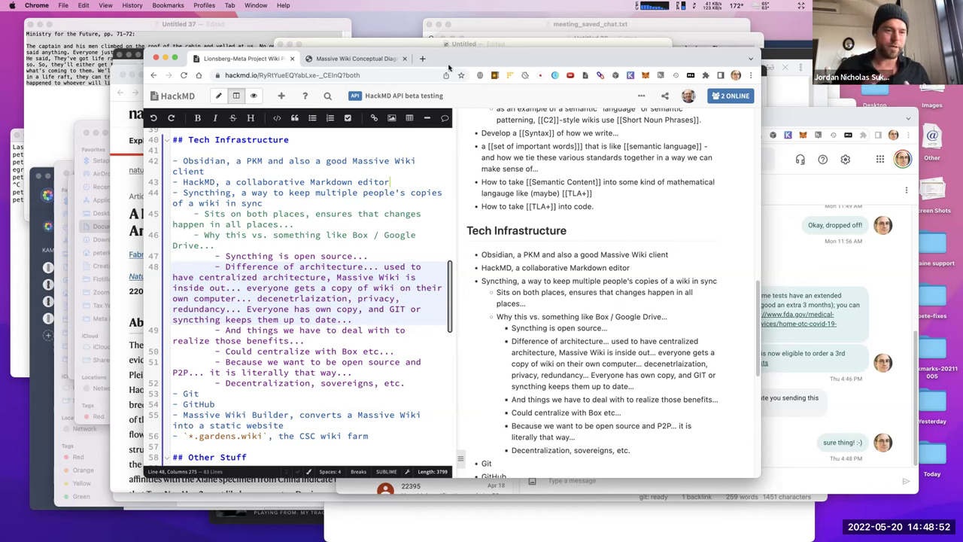
scroll(386, 376, "down", 1)
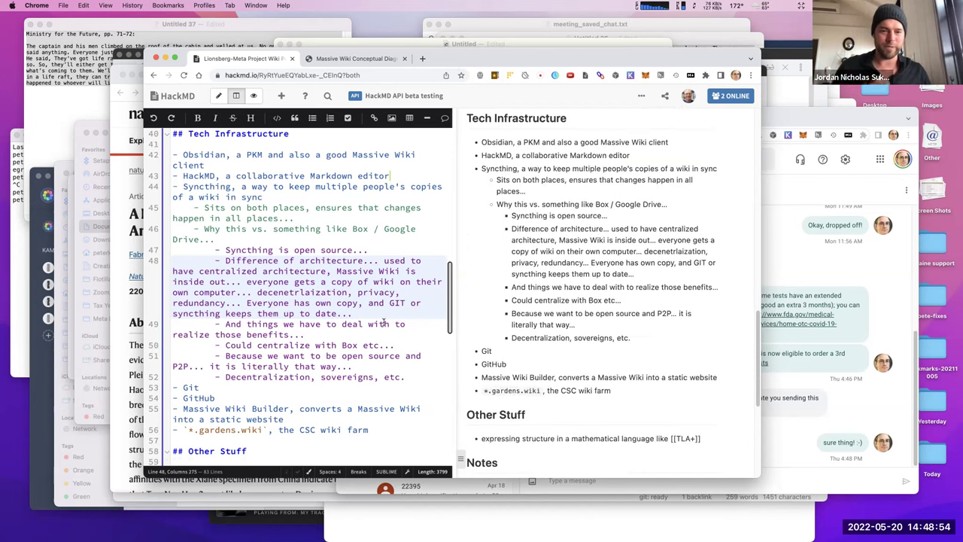
left_click(411, 377)
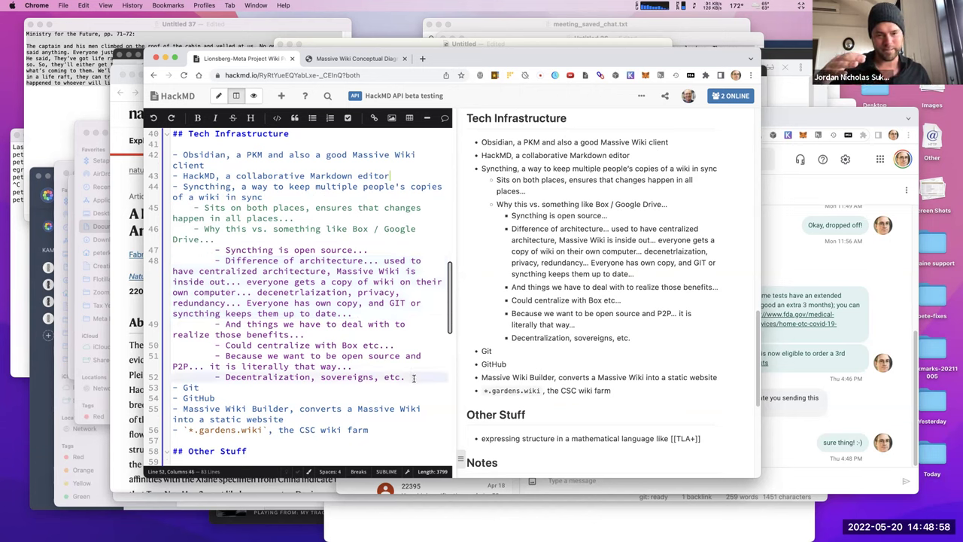
key("Return")
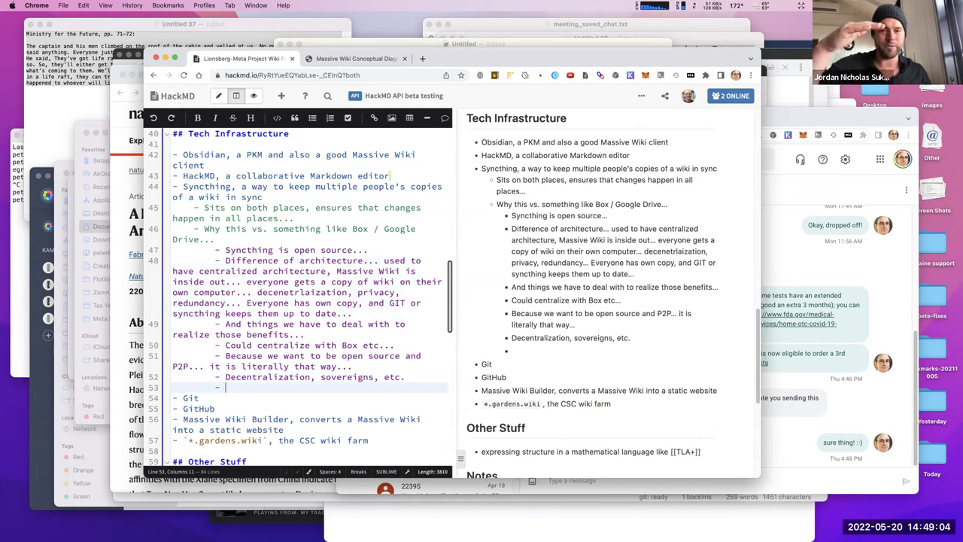
type("LOCKK")
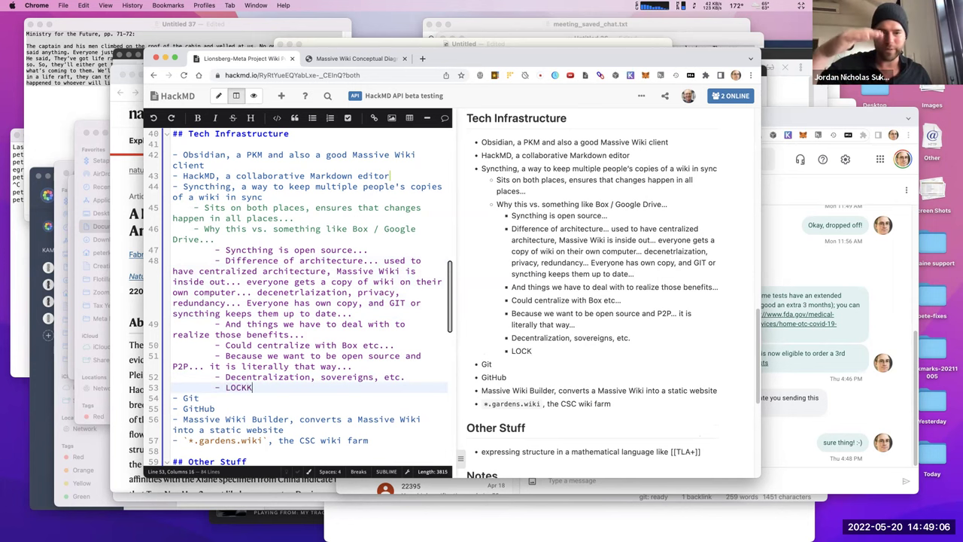
key("BackSpace")
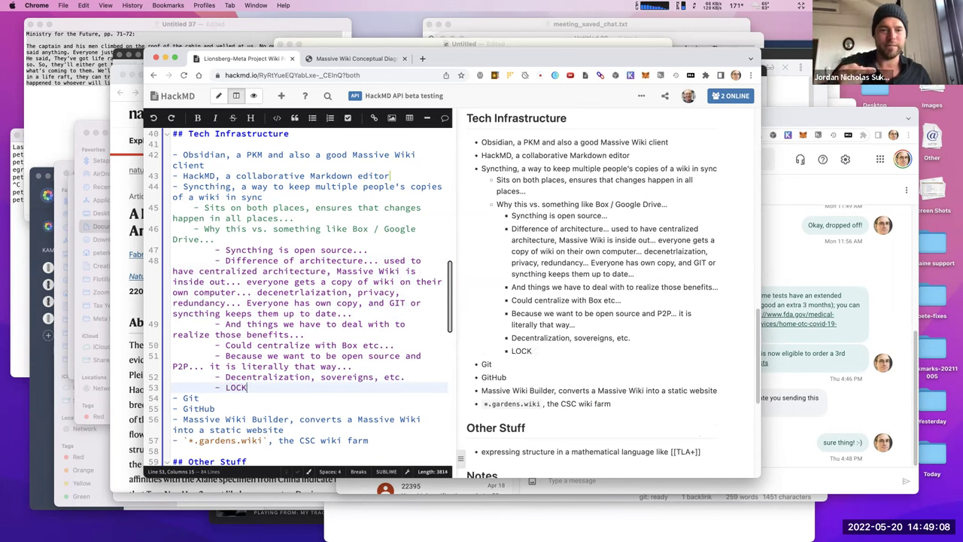
type("SS")
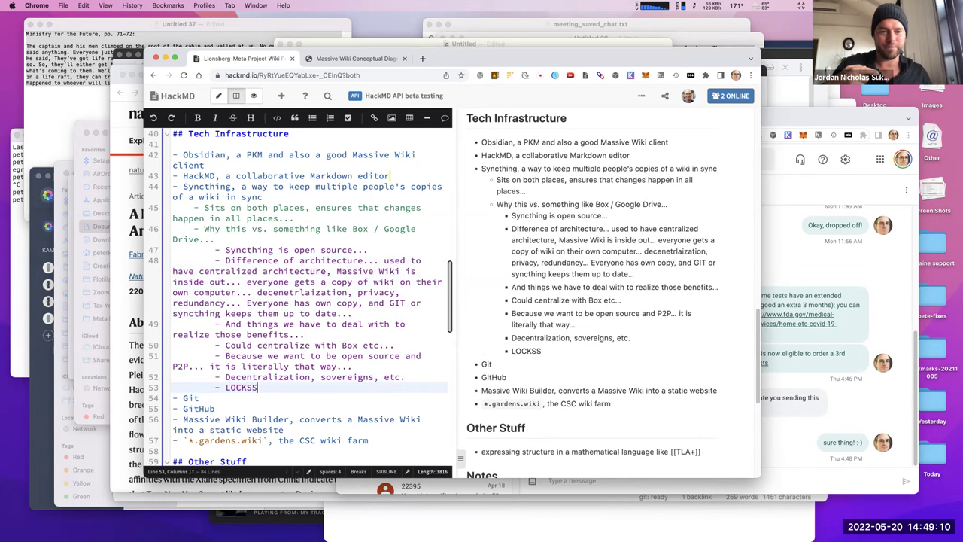
type(" - Lots ")
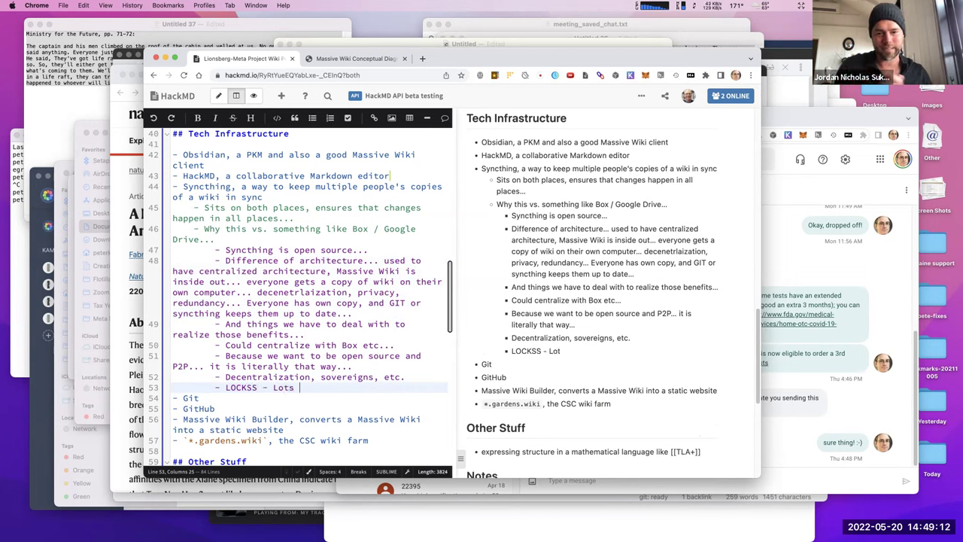
type("of Cop")
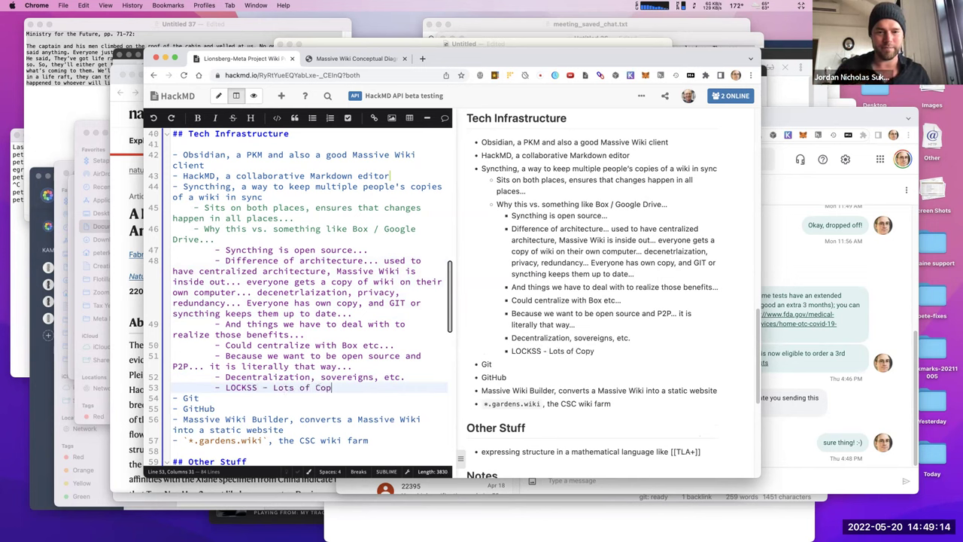
type("ies Keep St")
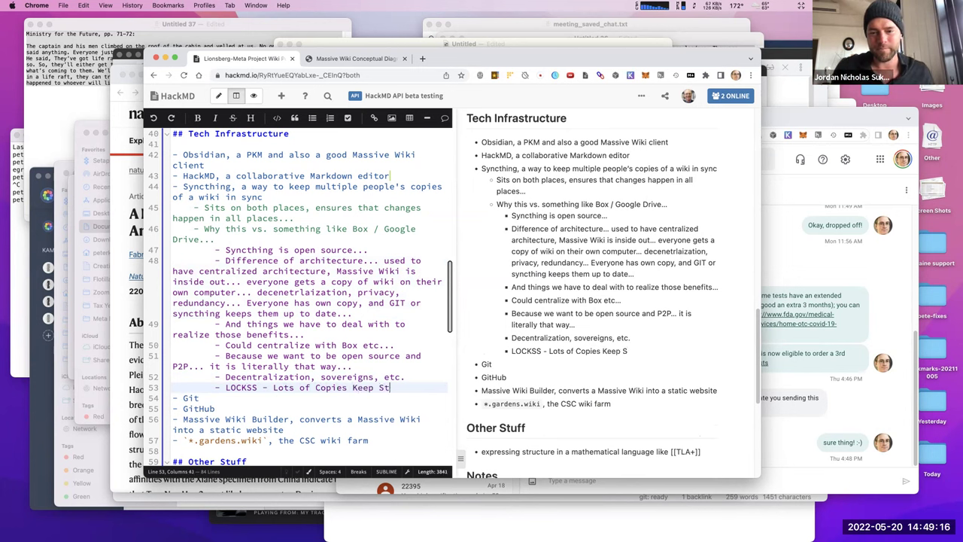
type("uff Safe")
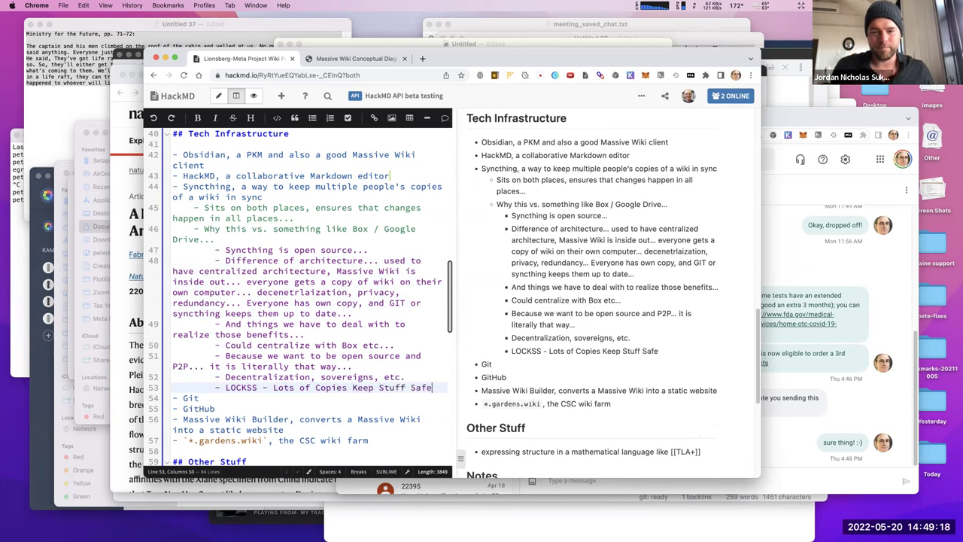
Examine the Massive Wiki Conceptual Diagram's links between each human's Obsidian vaults, the shared Markdown folders and Git.
left_click(381, 60)
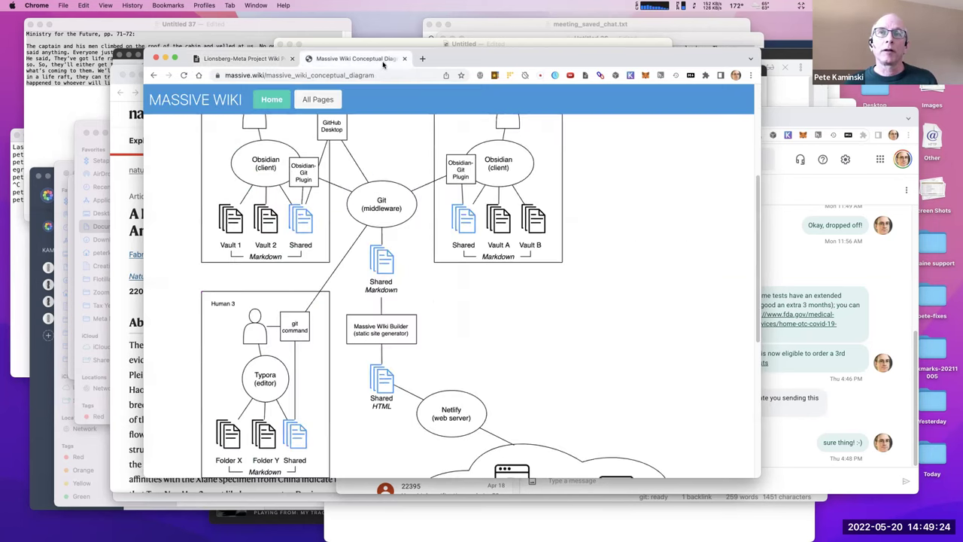
scroll(703, 280, "up", 3)
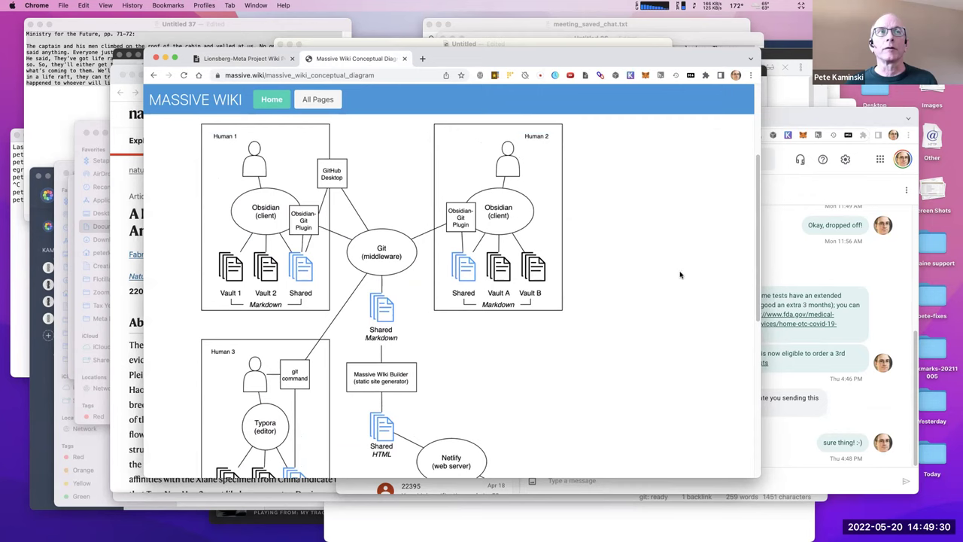
scroll(677, 274, "down", 1)
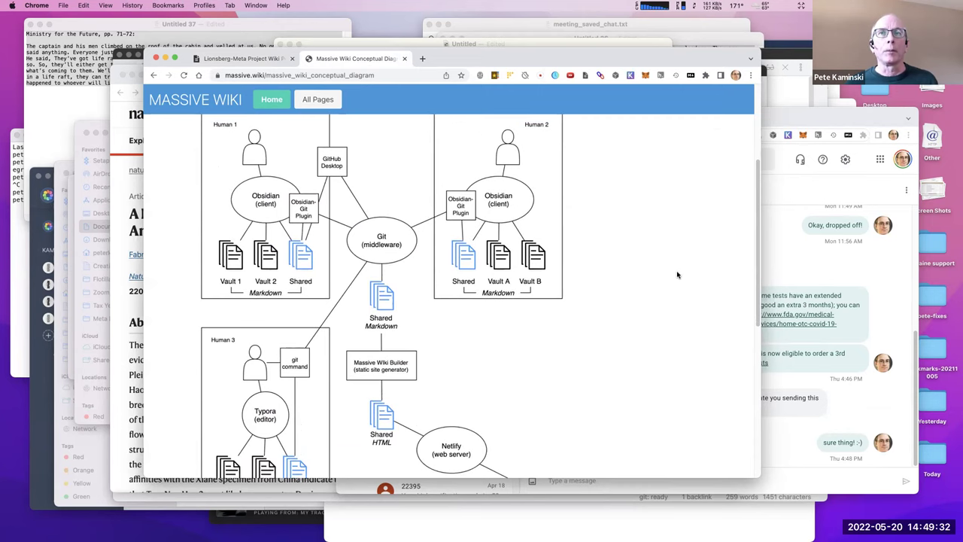
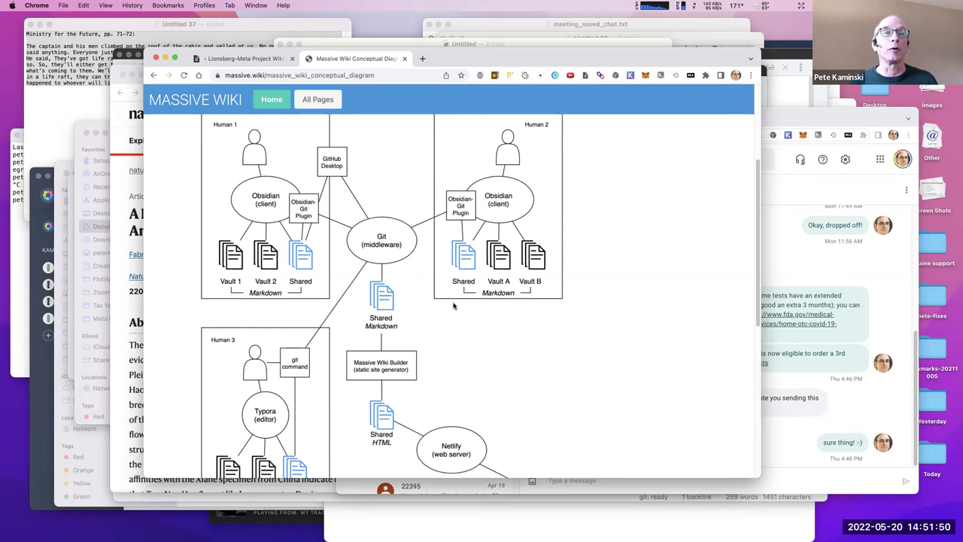
scroll(452, 310, "up", 1)
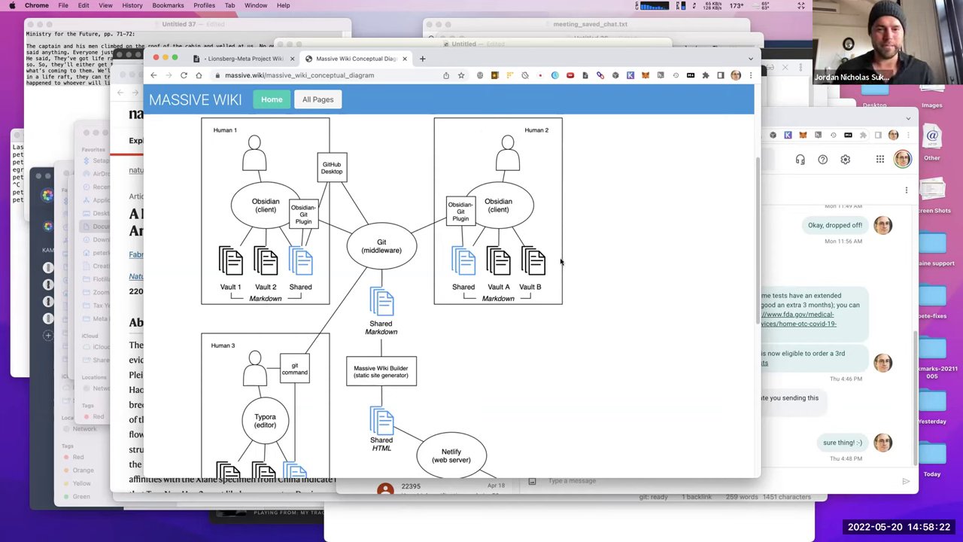
mouse_move(717, 240)
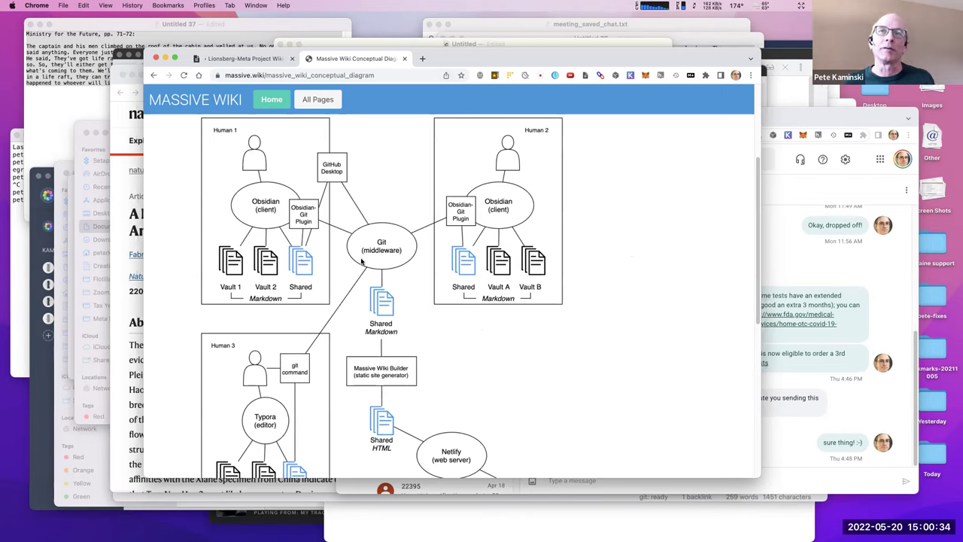
Return to the HackMD notes, open Syncthing's local dashboard and point out its address, 127.0.0.1:8384.
left_click(256, 58)
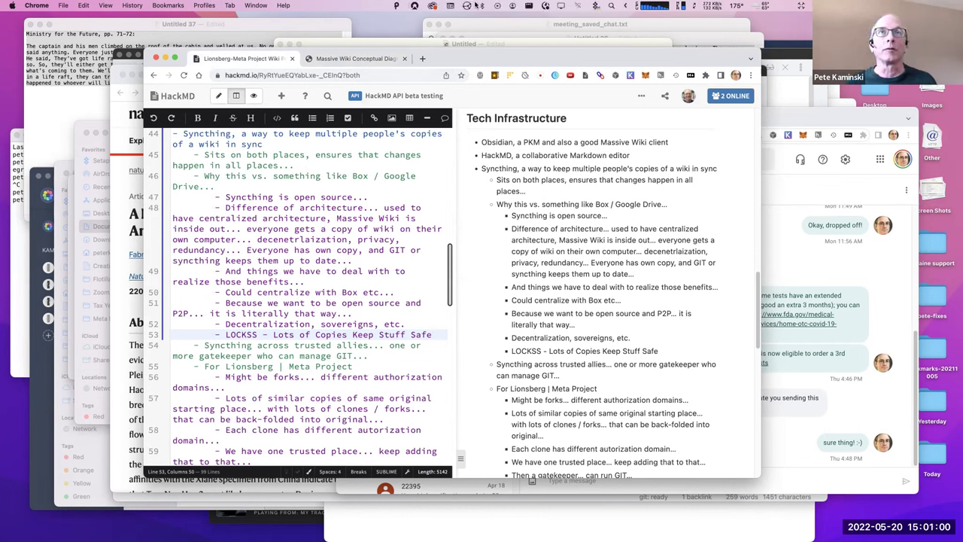
left_click(466, 7)
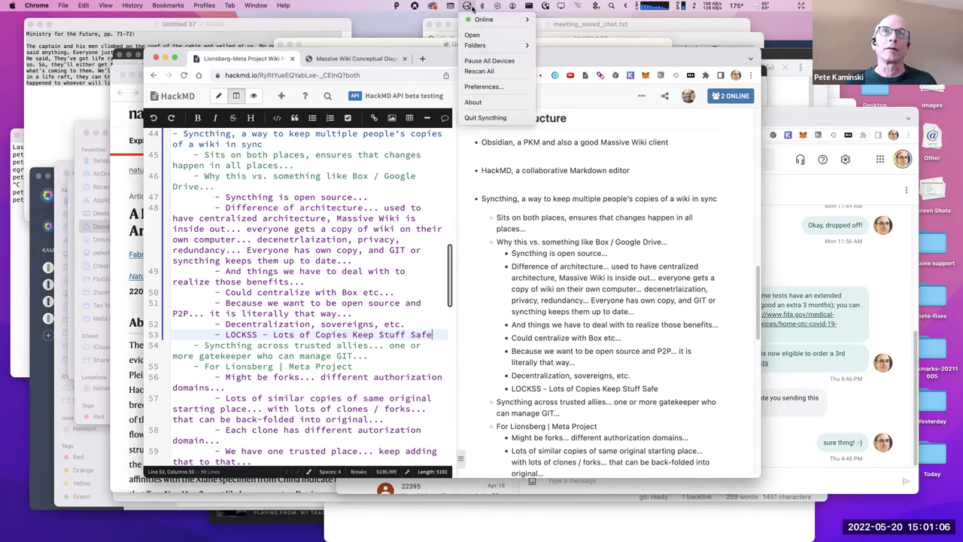
left_click(480, 34)
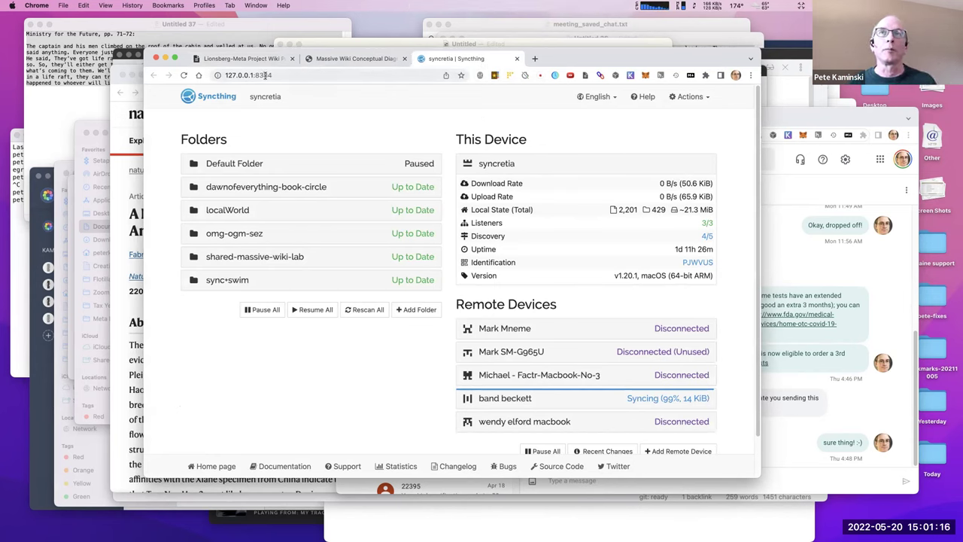
left_click(230, 77)
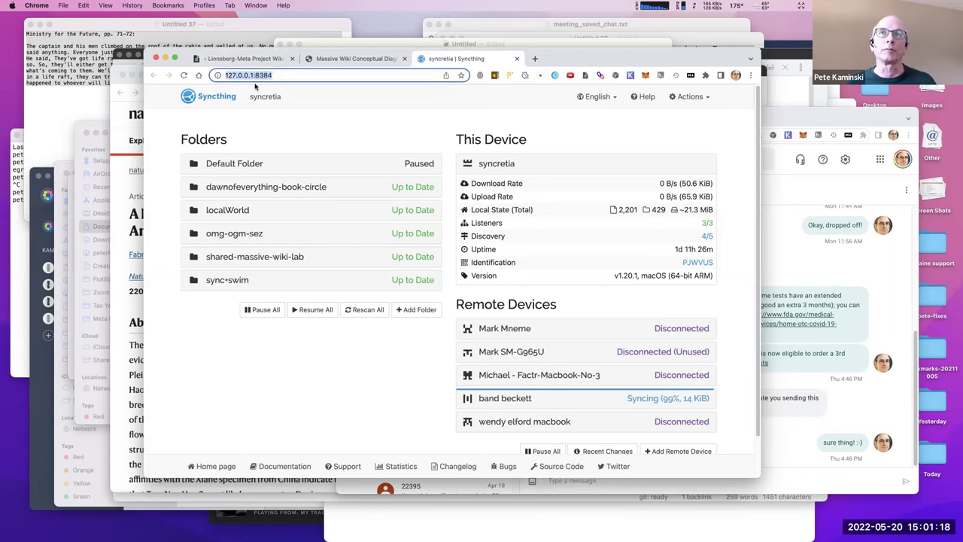
left_click(242, 76)
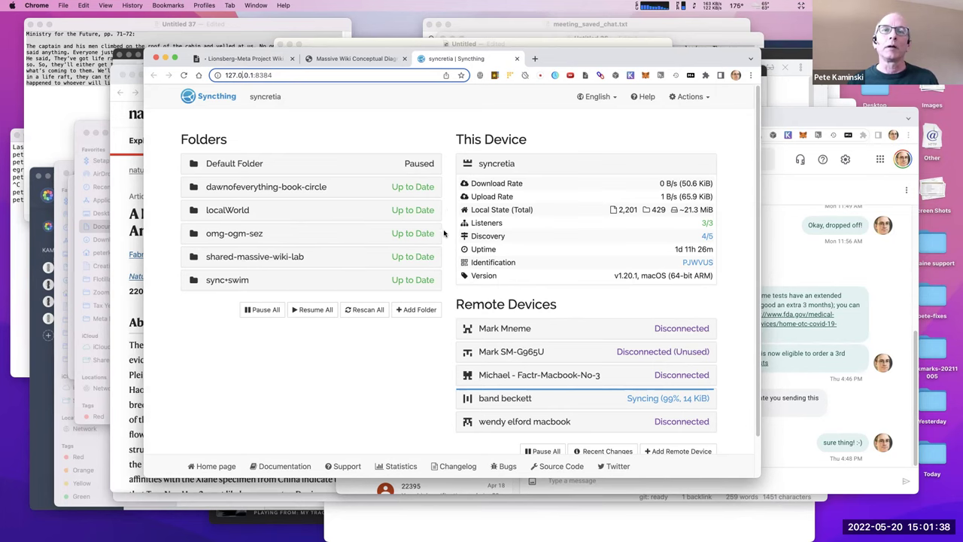
Review Syncthing's remote devices and view the Add Device form, closing it without adding a device.
scroll(436, 304, "down", 1)
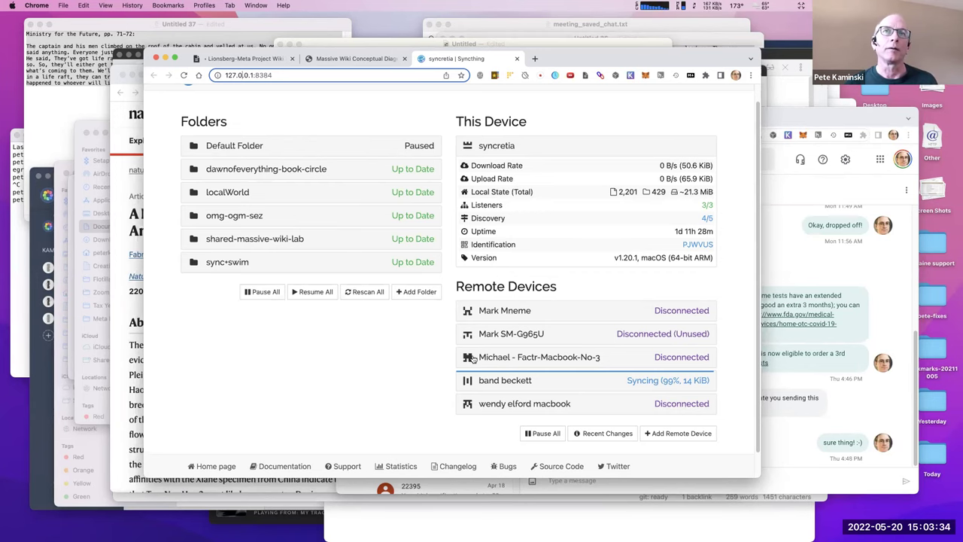
scroll(472, 359, "up", 1)
scroll(472, 359, "down", 2)
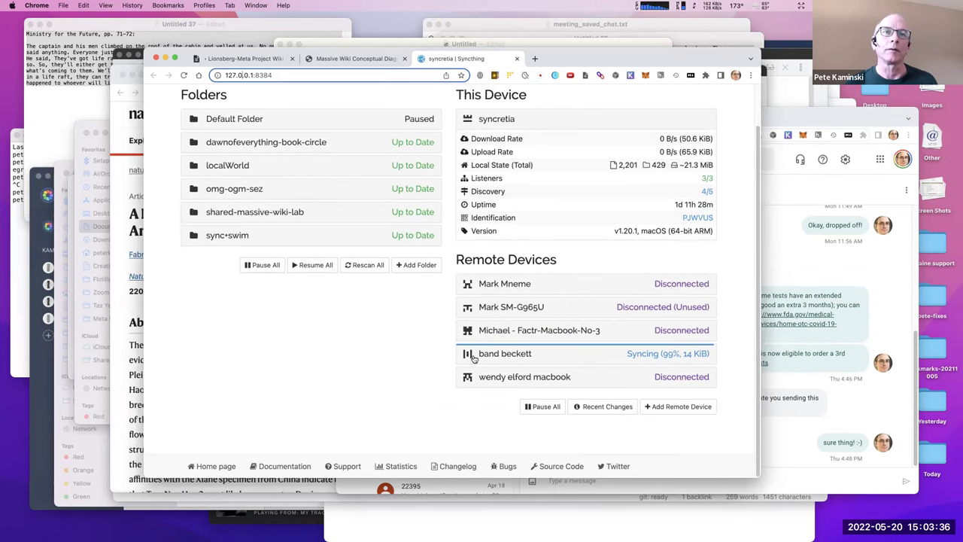
left_click(653, 408)
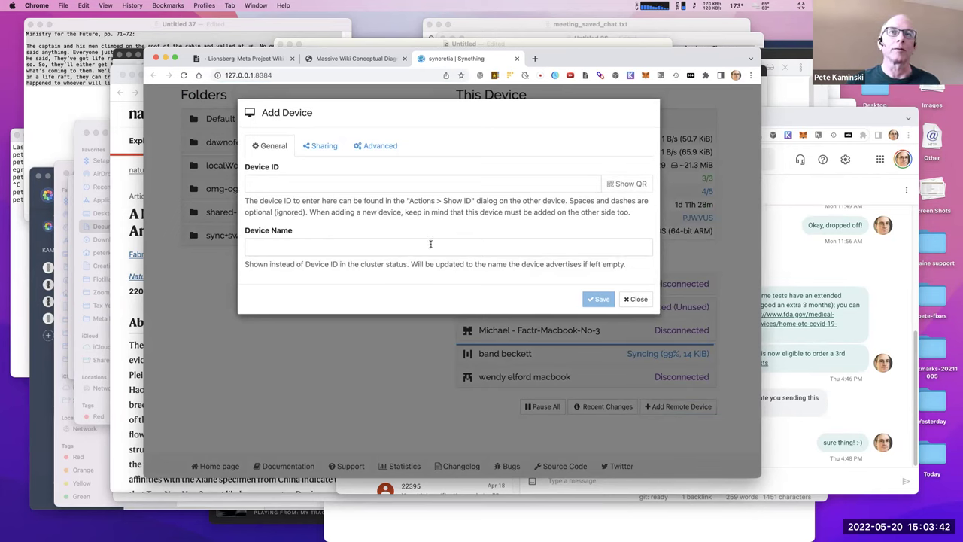
left_click(632, 300)
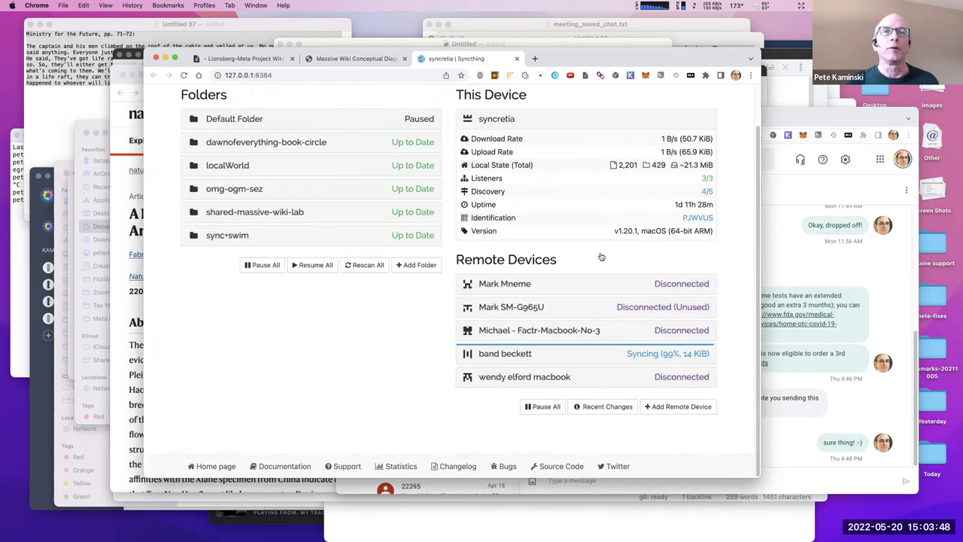
Switch to Obsidian and view the new-vault form with its vault name and location settings in the vault manager.
mouse_move(518, 535)
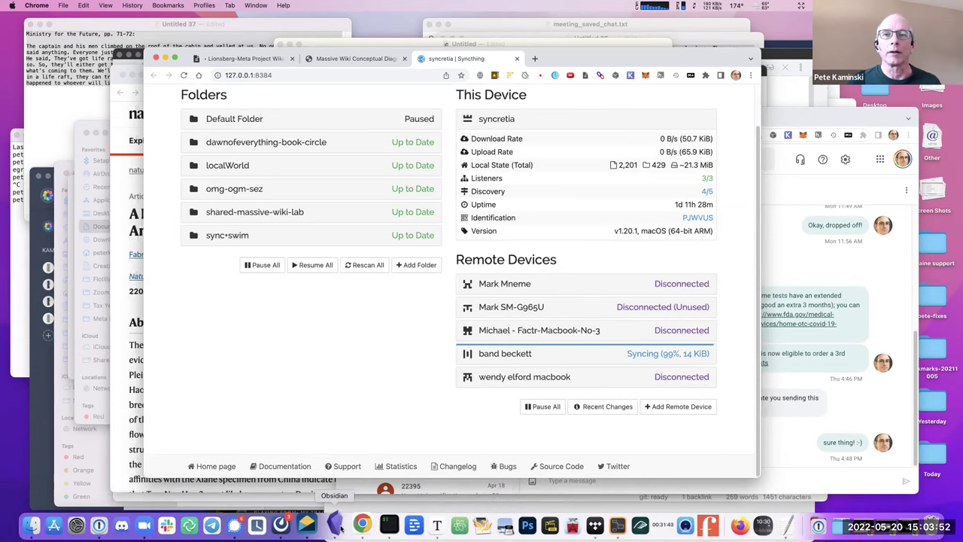
left_click(335, 526)
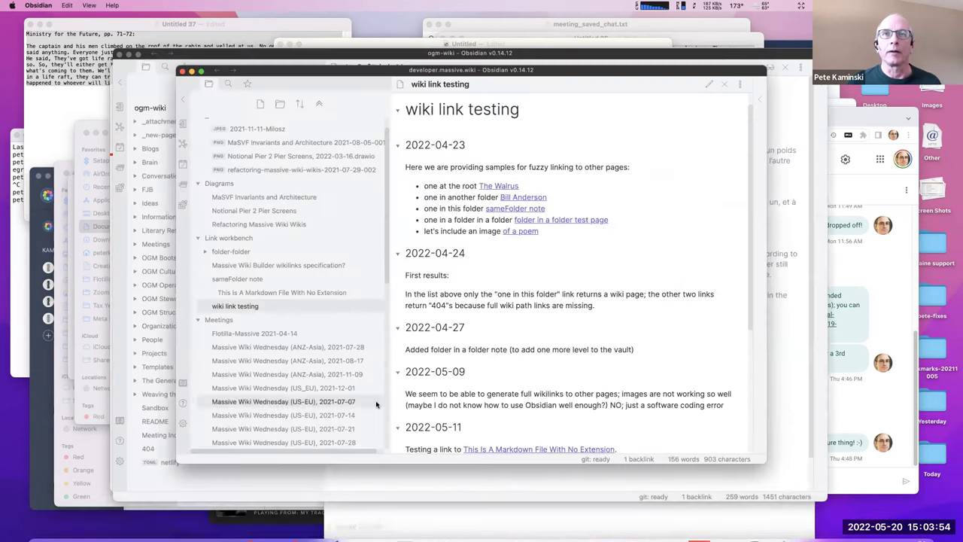
left_click_drag(487, 74, 513, 81)
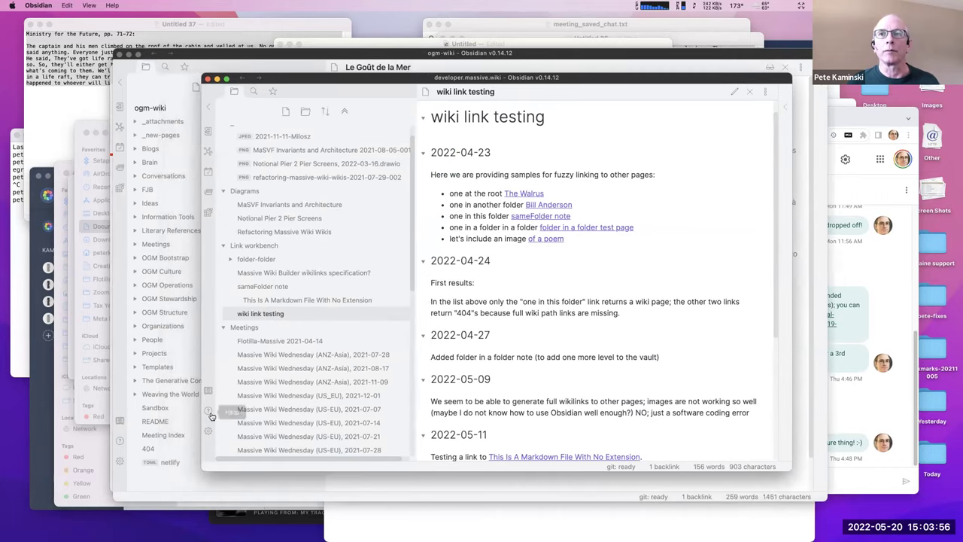
left_click(209, 394)
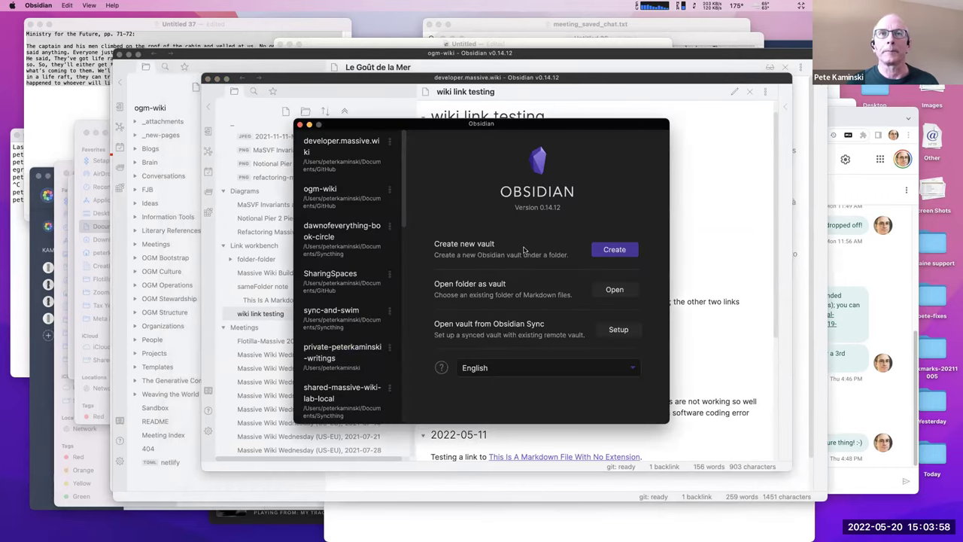
left_click(614, 249)
left_click(594, 261)
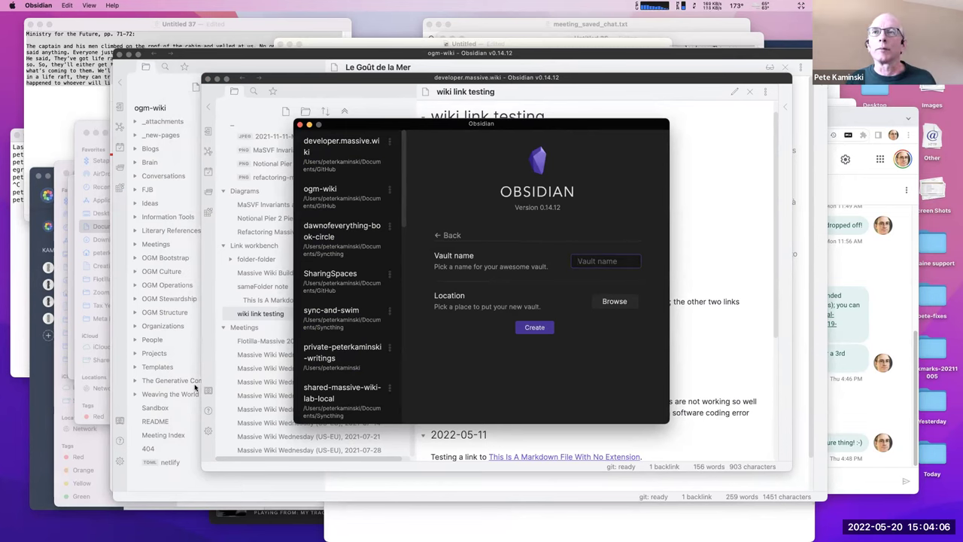
mouse_move(231, 534)
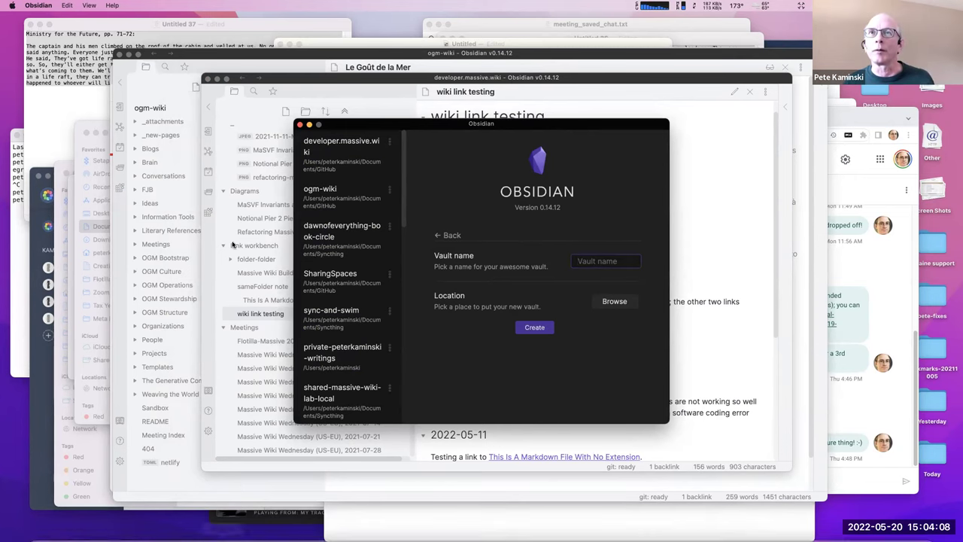
Switch back to Chrome and review the "Syncthing 2" section of the HackMD meeting notes.
key("super+Tab")
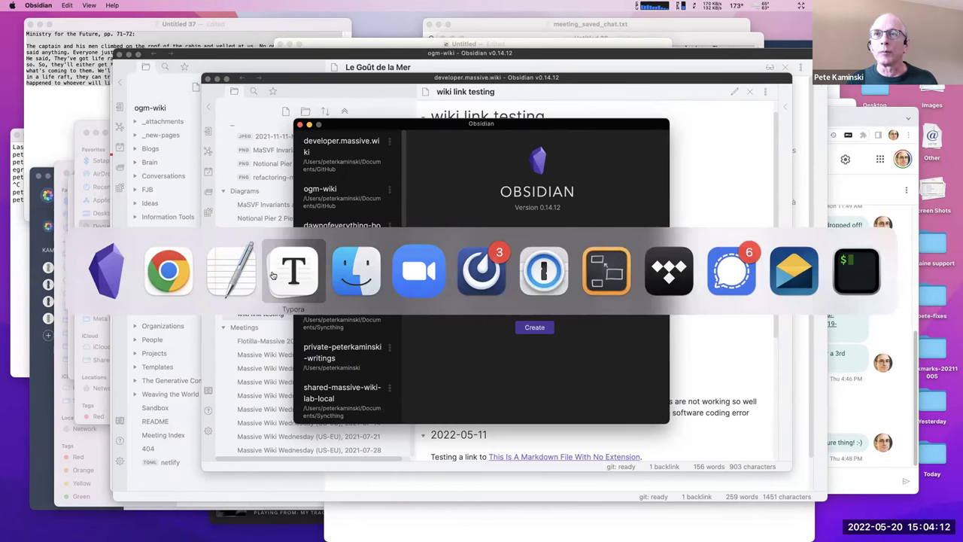
key("super+shift+Tab")
key("super+shift+Tab")
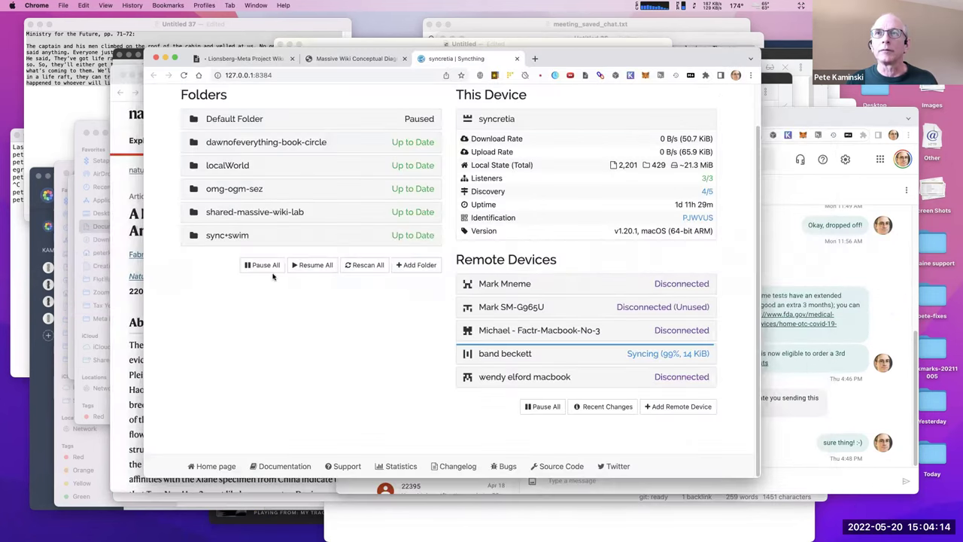
left_click(236, 59)
scroll(349, 192, "down", 10)
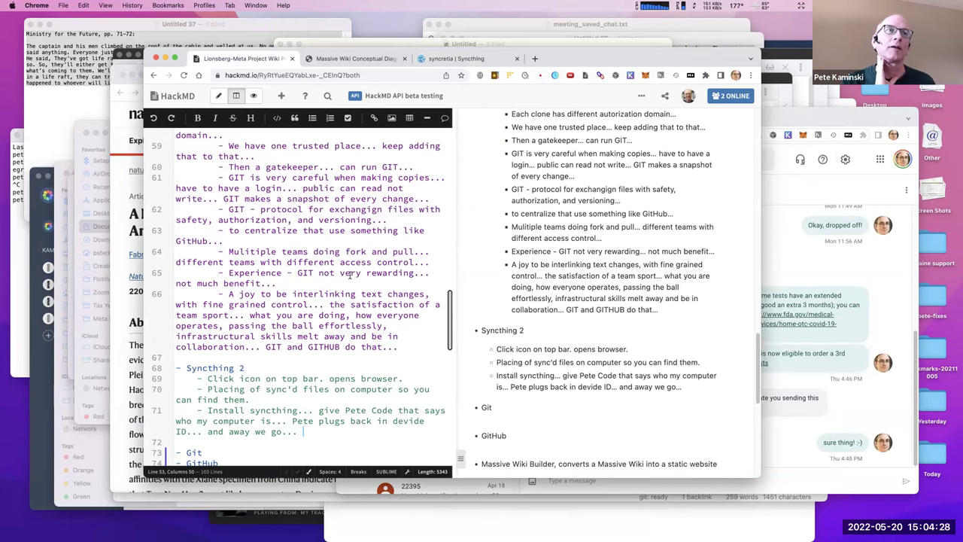
Search the note's editor text for "gatekeep".
scroll(336, 268, "down", 1)
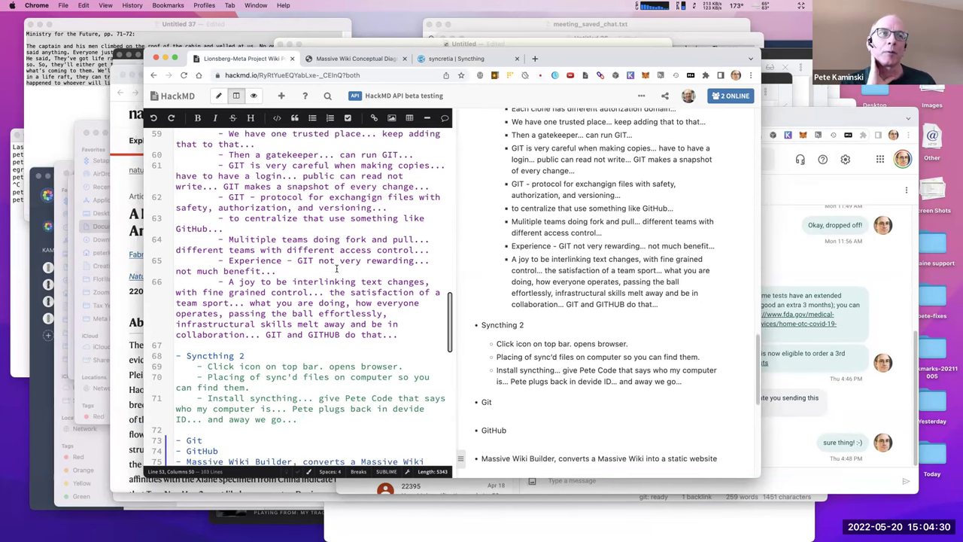
scroll(334, 271, "down", 1)
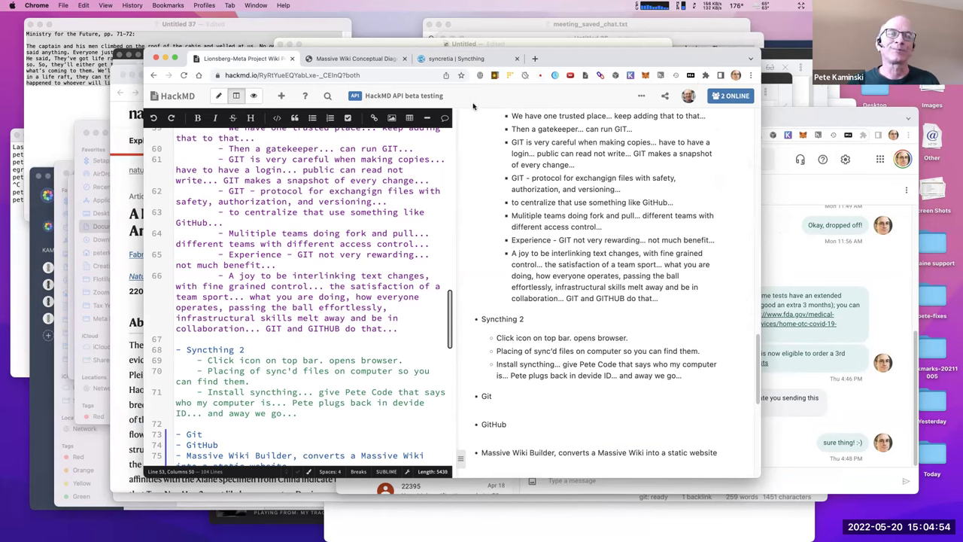
scroll(312, 322, "up", 3)
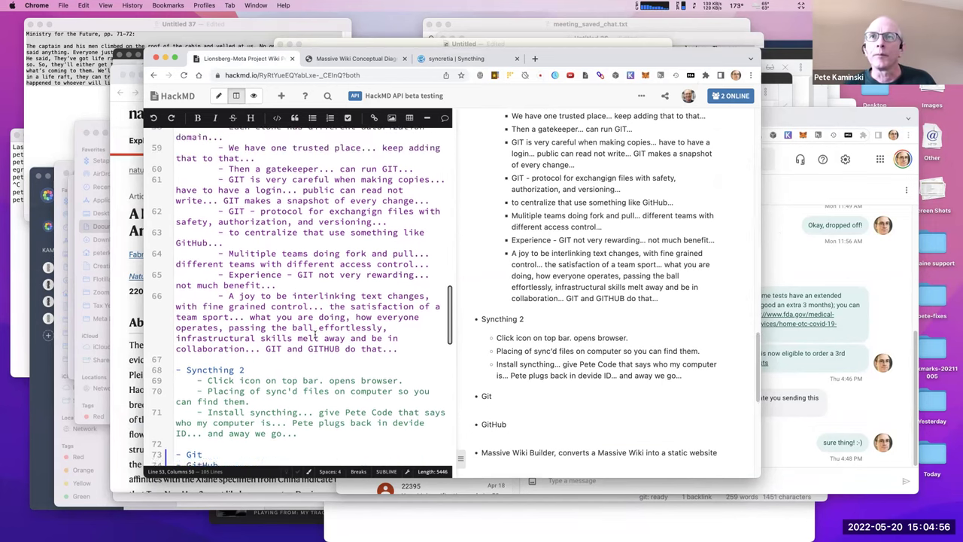
scroll(312, 322, "up", 5)
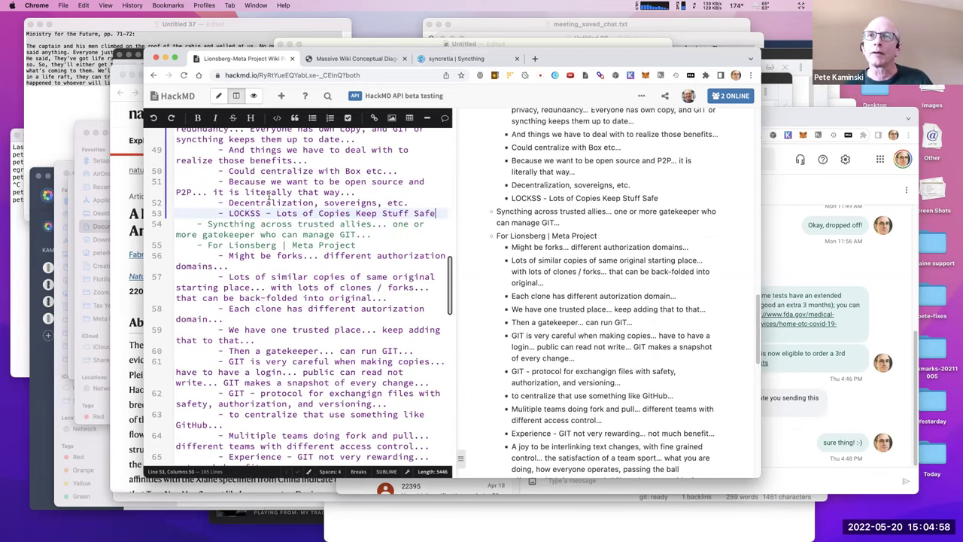
key("super+f")
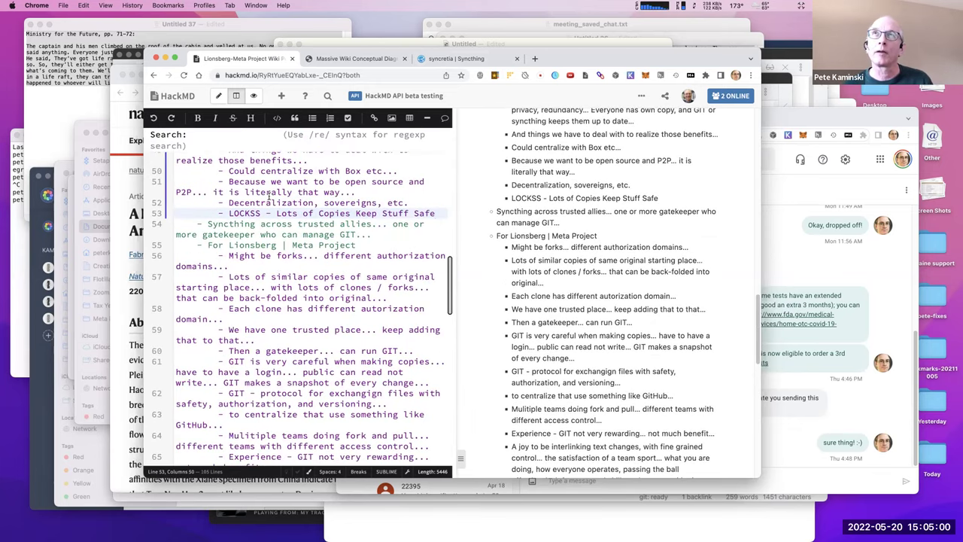
type("gate")
type("keepe")
key("BackSpace")
key("BackSpace")
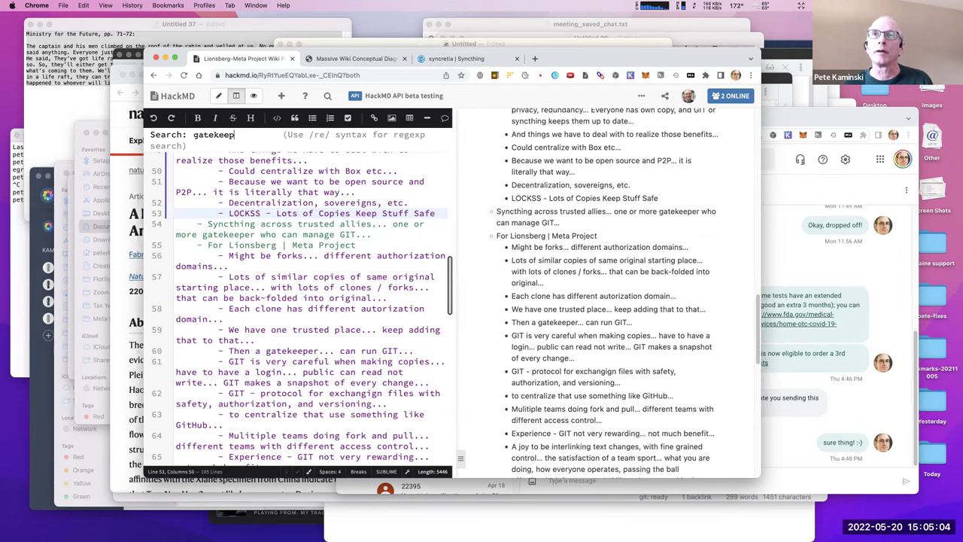
key("Return")
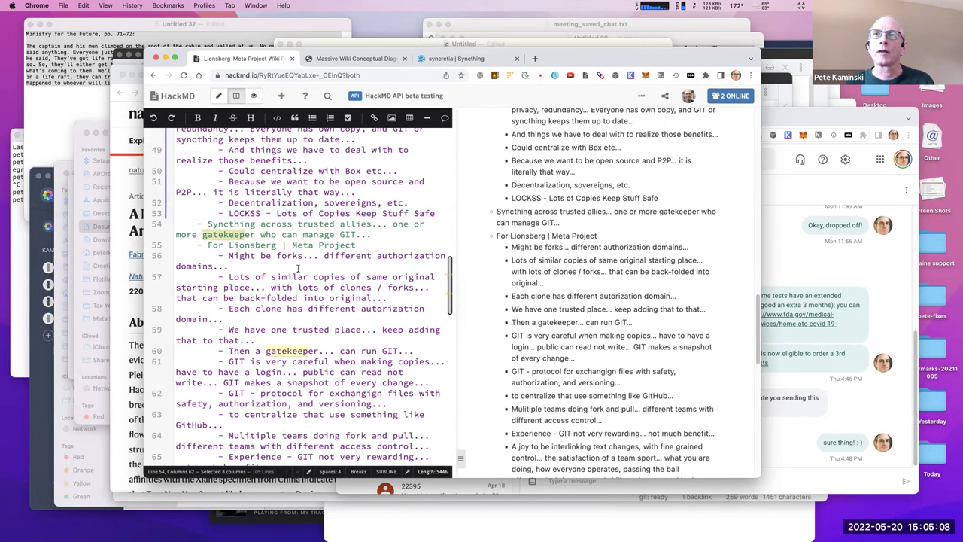
Add a sub-bullet reading "Gatekeeper Responsibilities" under "Then a gatekeeper... can run GIT...".
scroll(298, 269, "up", 2)
scroll(298, 270, "up", 5)
scroll(299, 272, "down", 2)
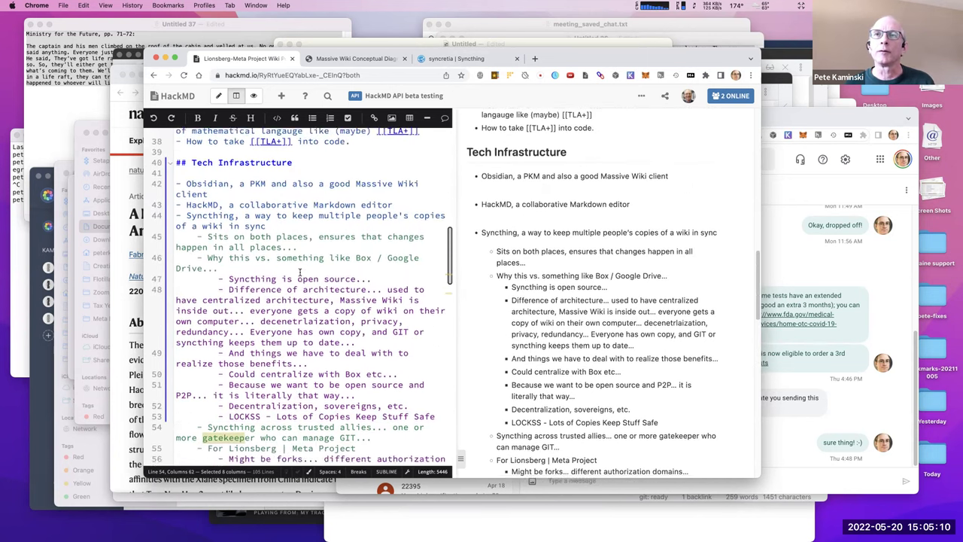
scroll(300, 273, "down", 1)
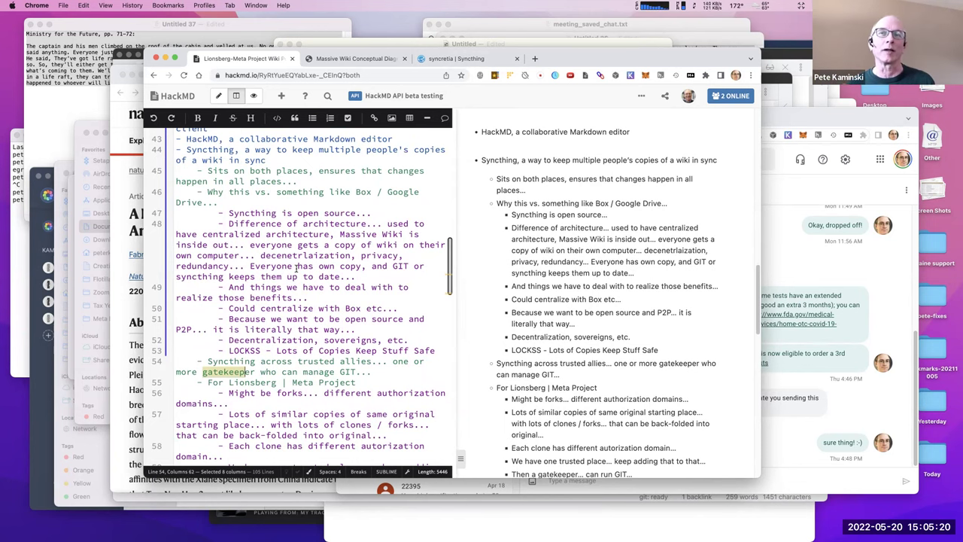
scroll(297, 269, "down", 5)
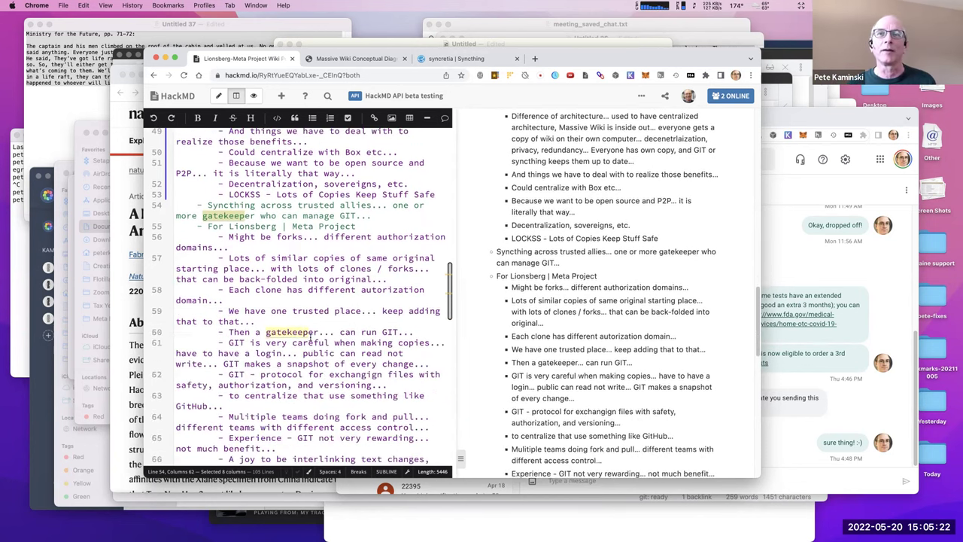
left_click(419, 332)
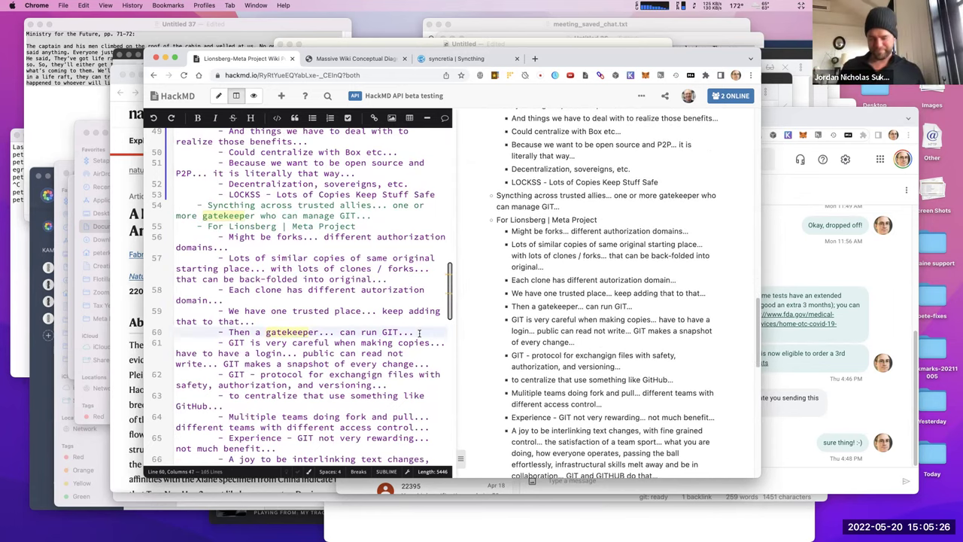
key("Return")
key("Tab")
type("Gateke")
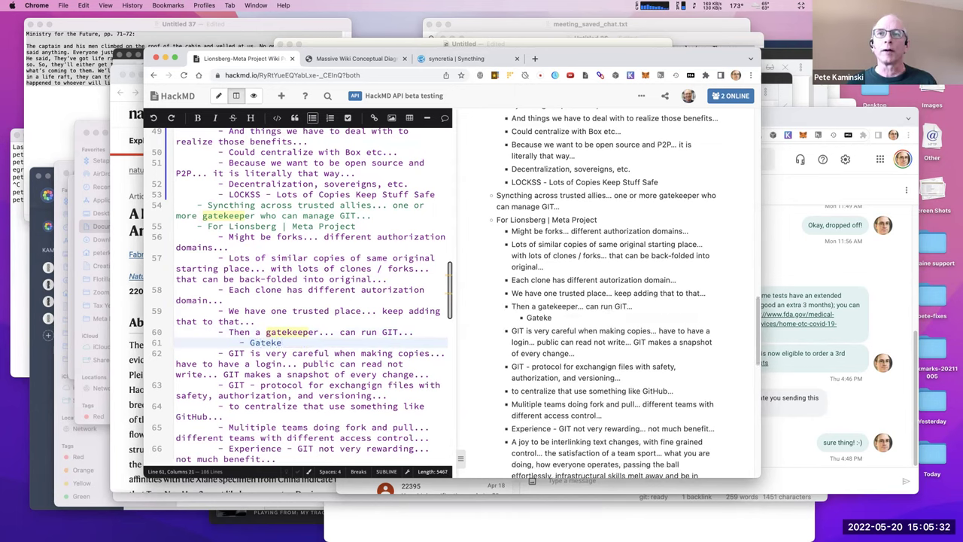
type("eper")
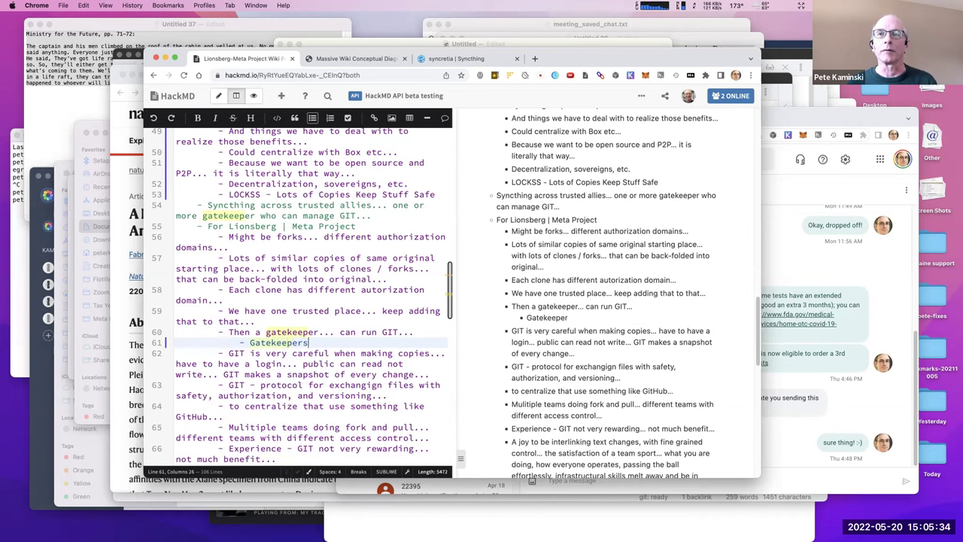
type(" Responsibilities")
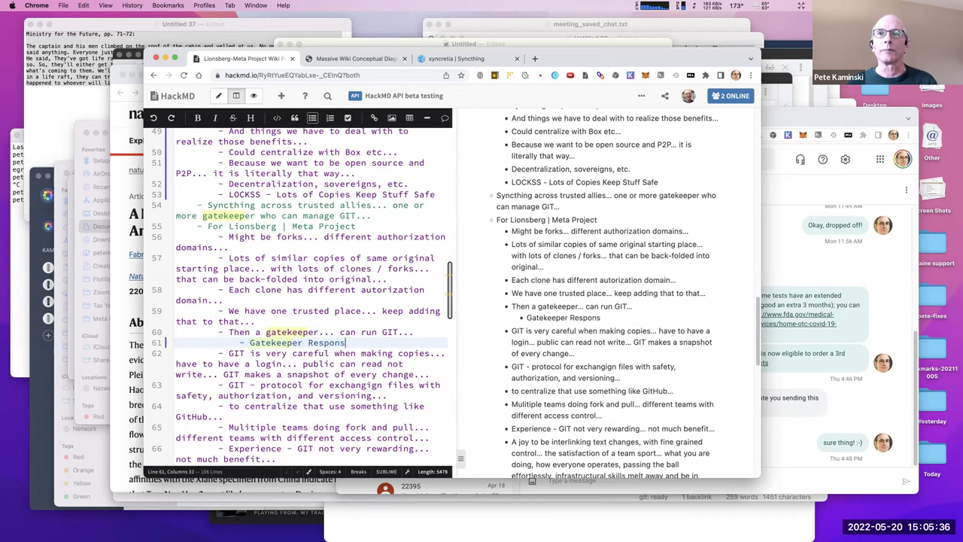
Add the nested bullet "be part of the Syncthing cloud" under Gatekeeper Responsibilities and start another bullet below it.
key("Return")
key("Tab")
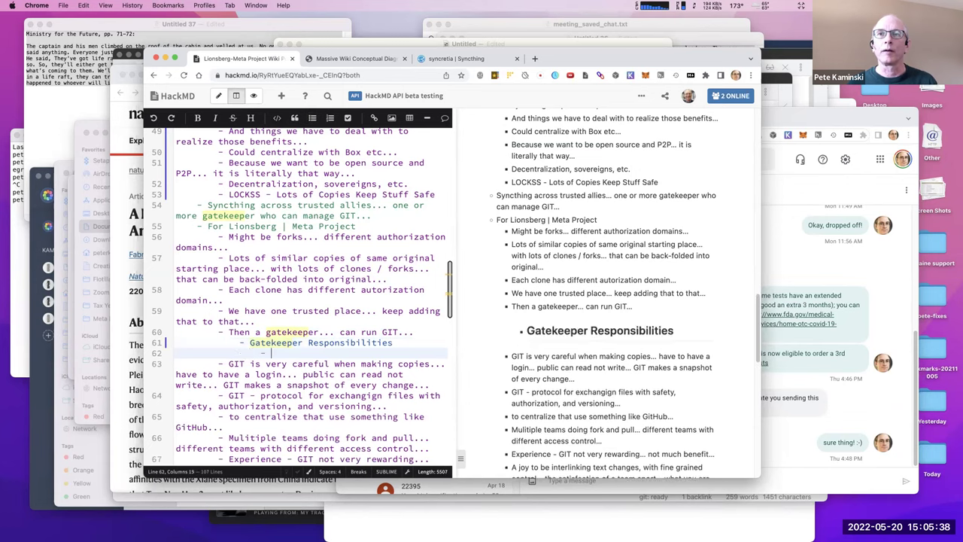
type("be part of the Syntthing")
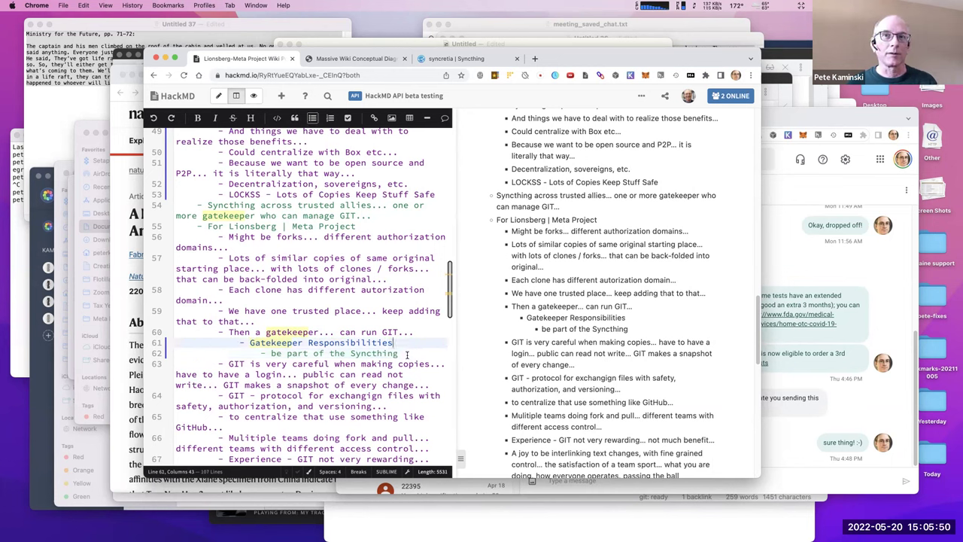
type("f")
key("BackSpace")
type("cloud")
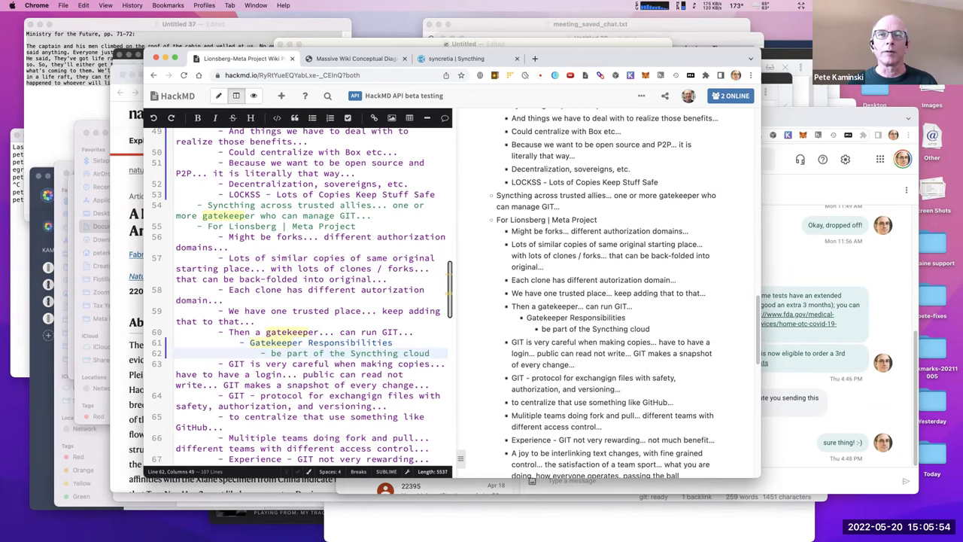
key("Return")
type("run ")
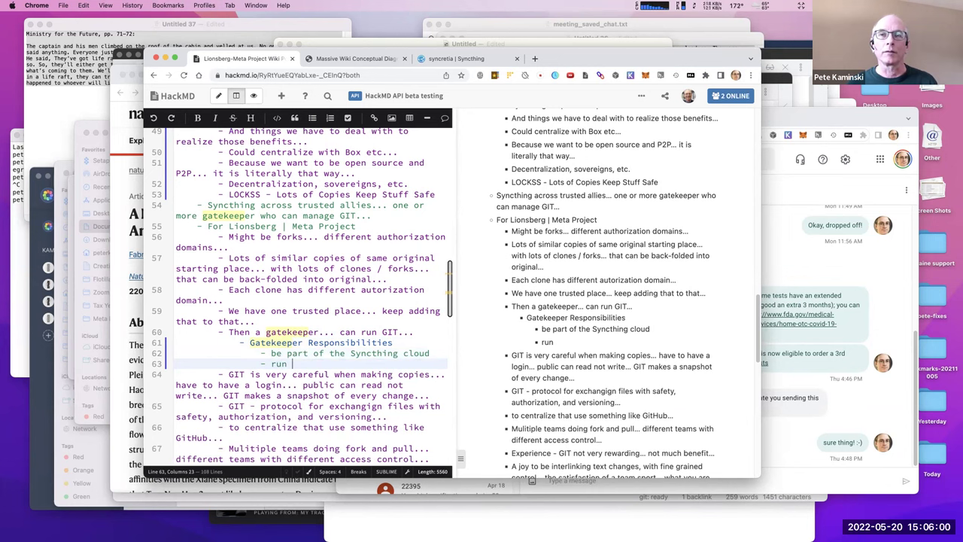
type("GIT...")
key("BackSpace")
key("BackSpace")
key("BackSpace")
key("BackSpace")
key("BackSpace")
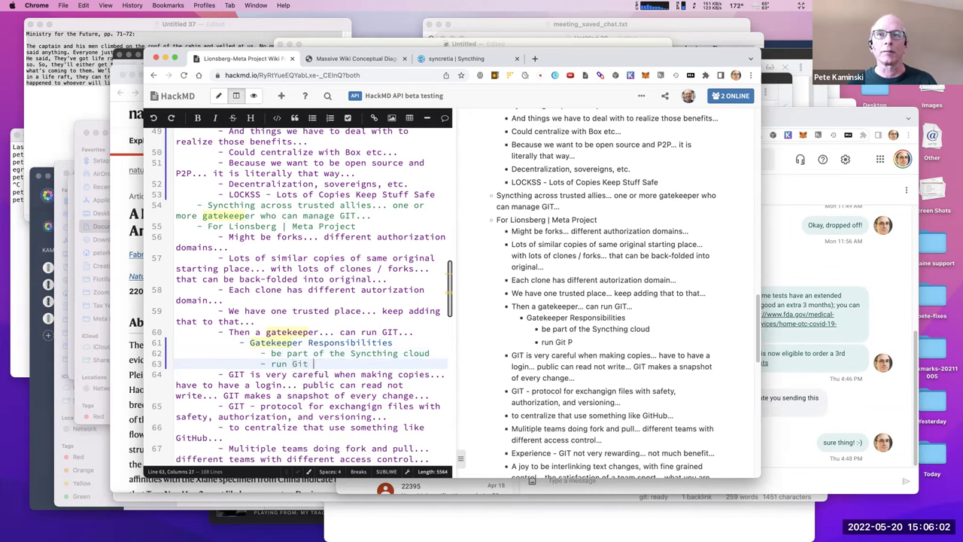
key("BackSpace")
key("BackSpace")
key("BackSpace")
key("BackSpace")
key("BackSpace")
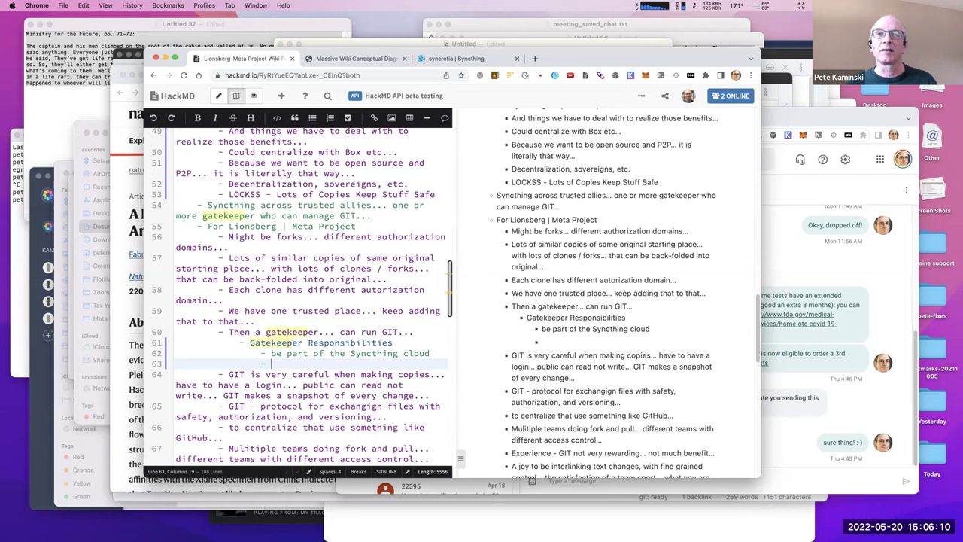
Write "make regular archival copies to a safe, versioned repository" as the second gatekeeper responsibility.
type("make regular ar")
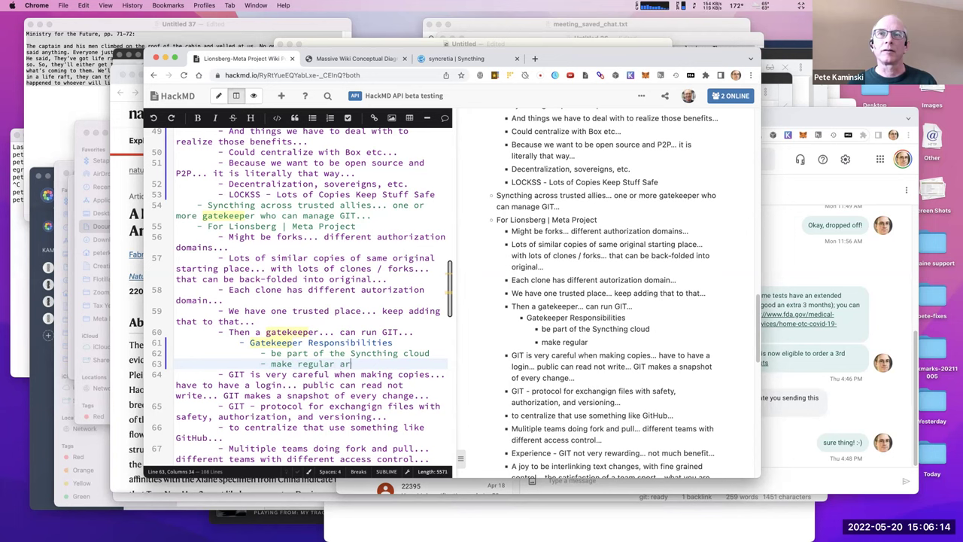
type("chival copies ")
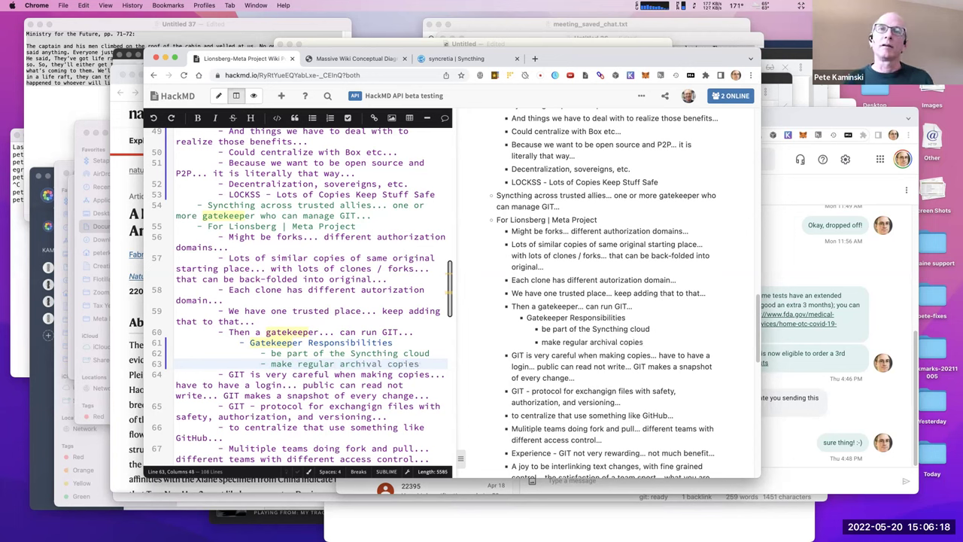
type("to s")
key("BackSpace")
type("a ")
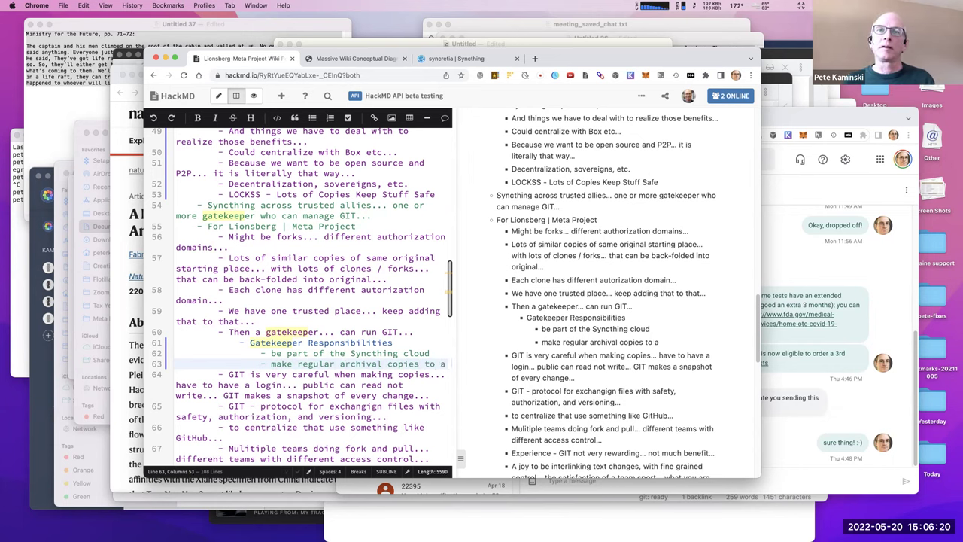
type("safe, vers")
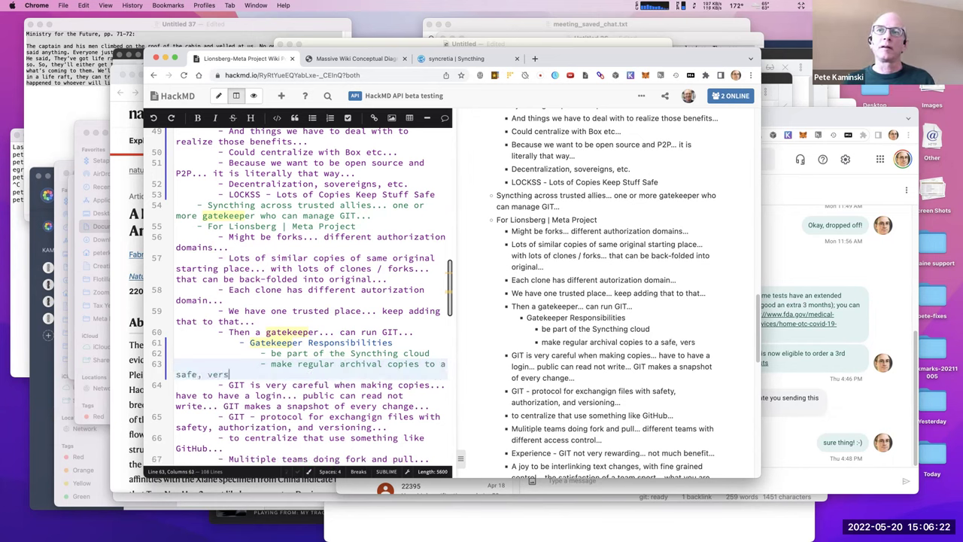
type("ioned repository")
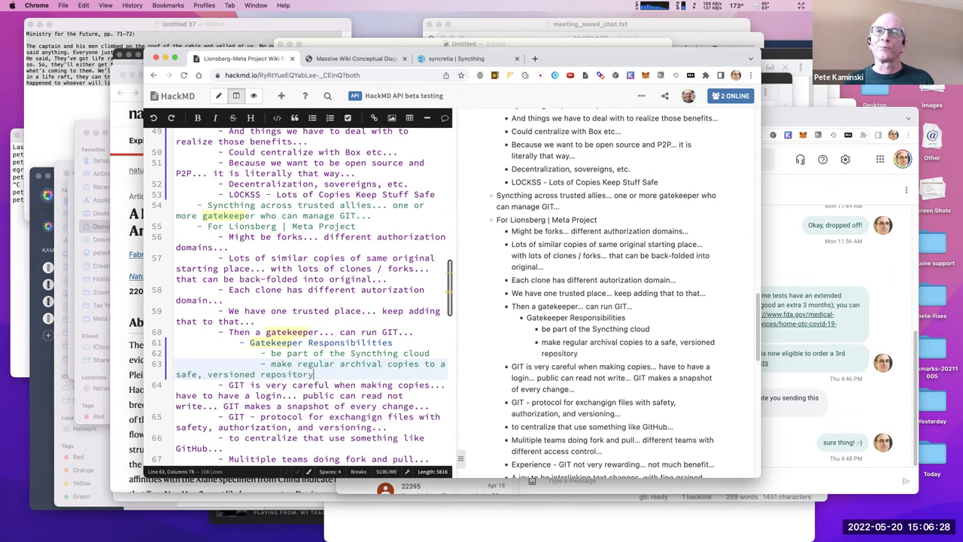
left_click_drag(315, 374, 273, 365)
left_click(273, 364)
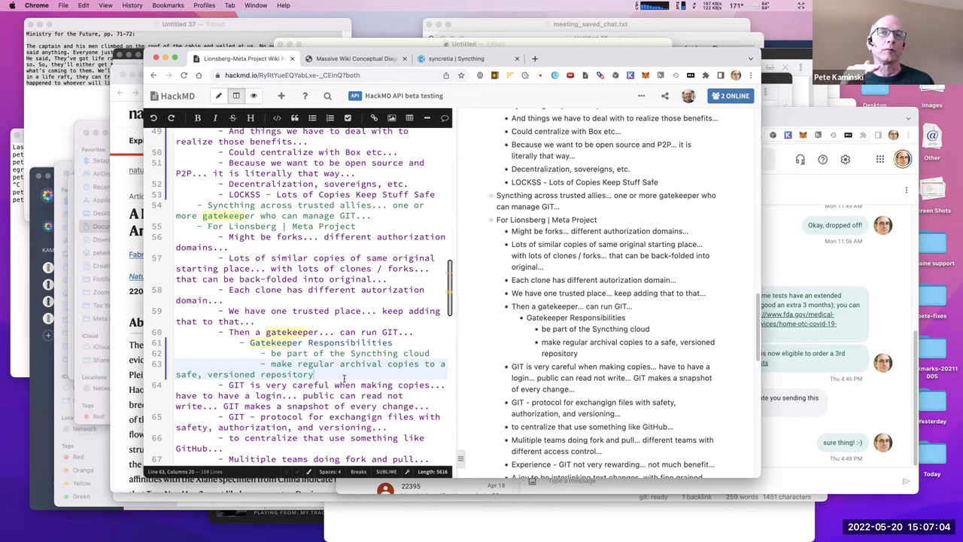
left_click(331, 375)
key("Return")
type("Daily - most w e")
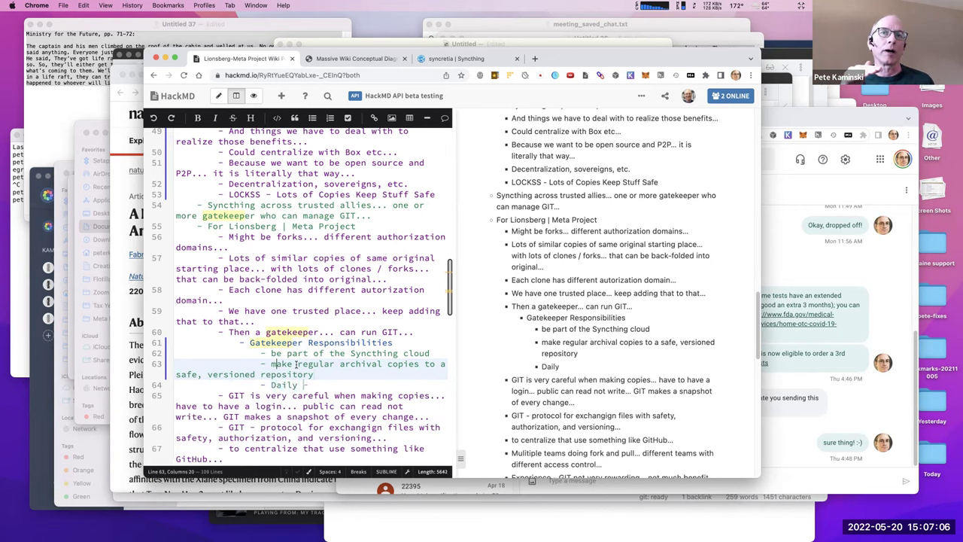
key("BackSpace")
key("BackSpace")
type("e c")
key("BackSpace")
Insert "(at least daily)" before "archival copies" in the second gatekeeper responsibility.
left_click(339, 363)
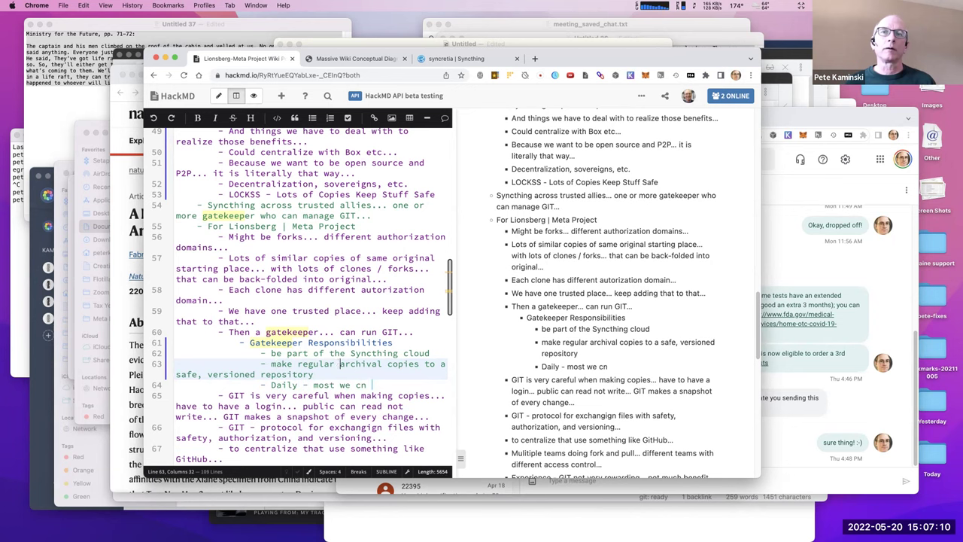
type("(at least daily")
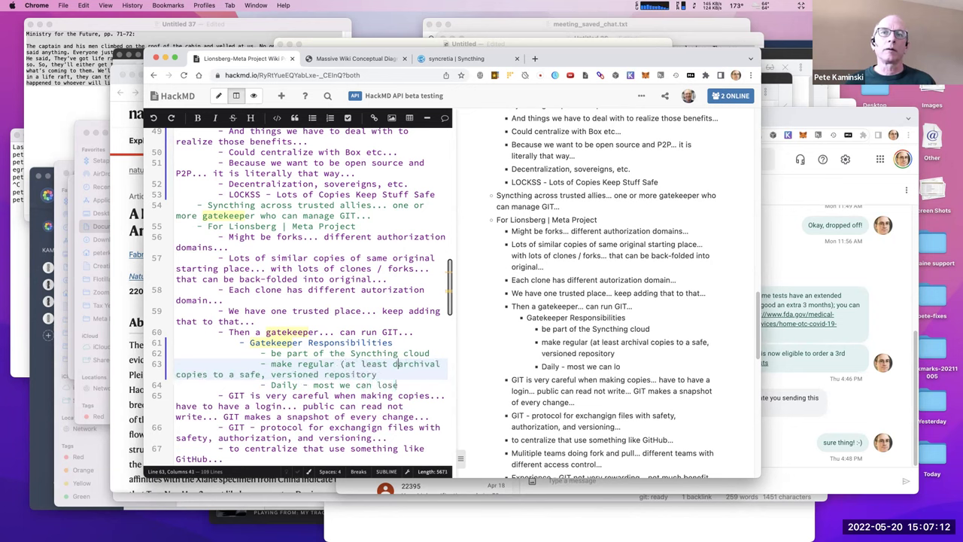
type(")")
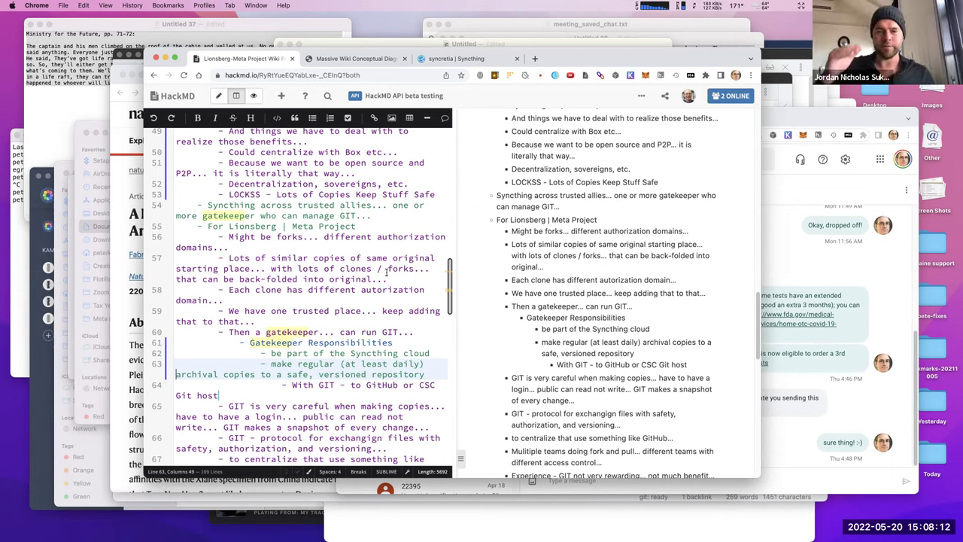
Correct the misspelled "autorization" to "authorization" in the "Each clone has different" bullet.
left_click_drag(381, 289, 377, 290)
left_click(378, 290)
type("h")
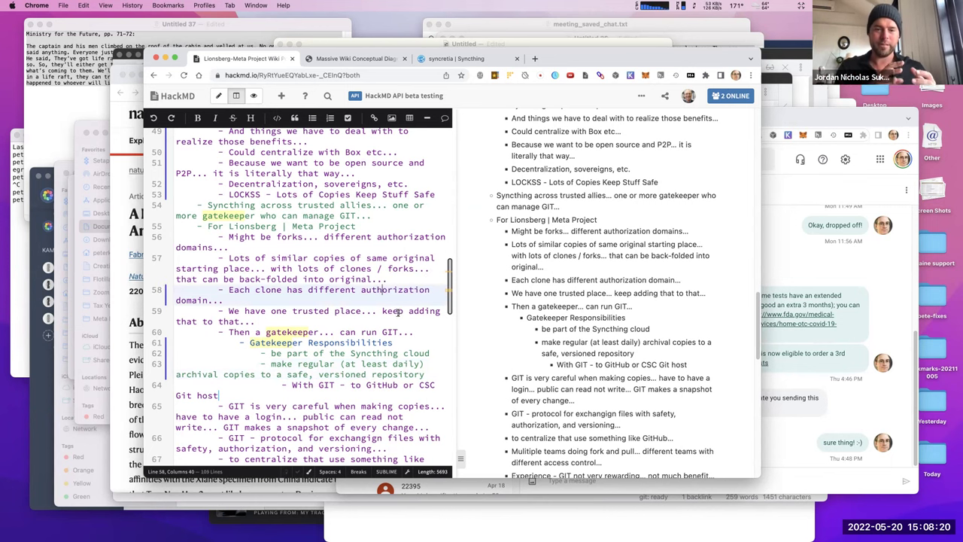
Review the rest of the meeting notes down to the Notes section, and go back over the Tech Infrastructure section.
scroll(399, 312, "down", 5)
scroll(397, 312, "down", 3)
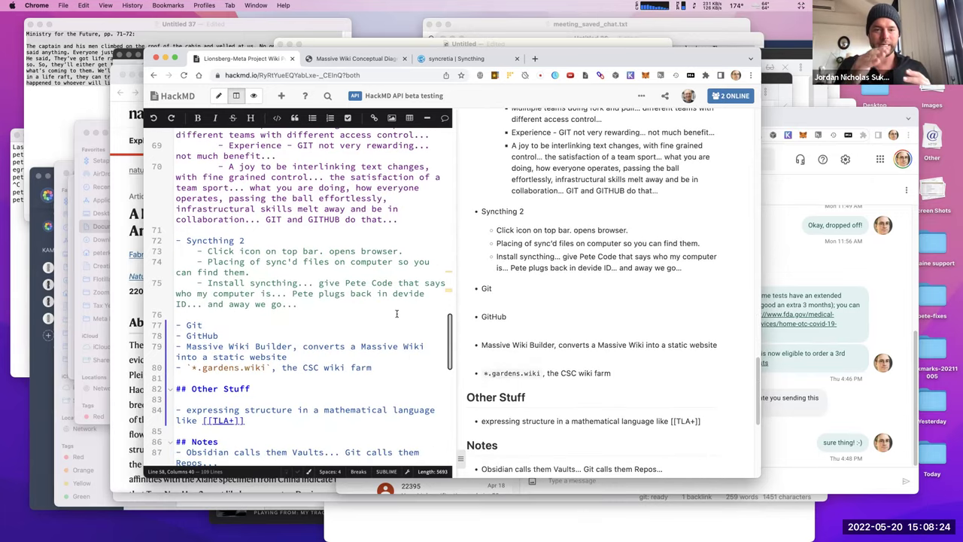
scroll(397, 313, "down", 1)
scroll(390, 316, "down", 5)
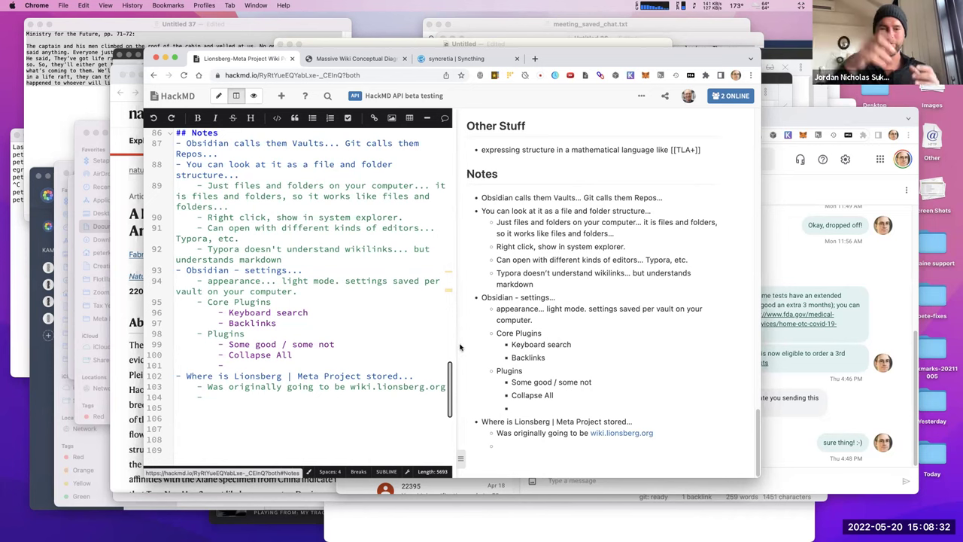
scroll(449, 364, "up", 1)
left_click_drag(449, 363, 446, 229)
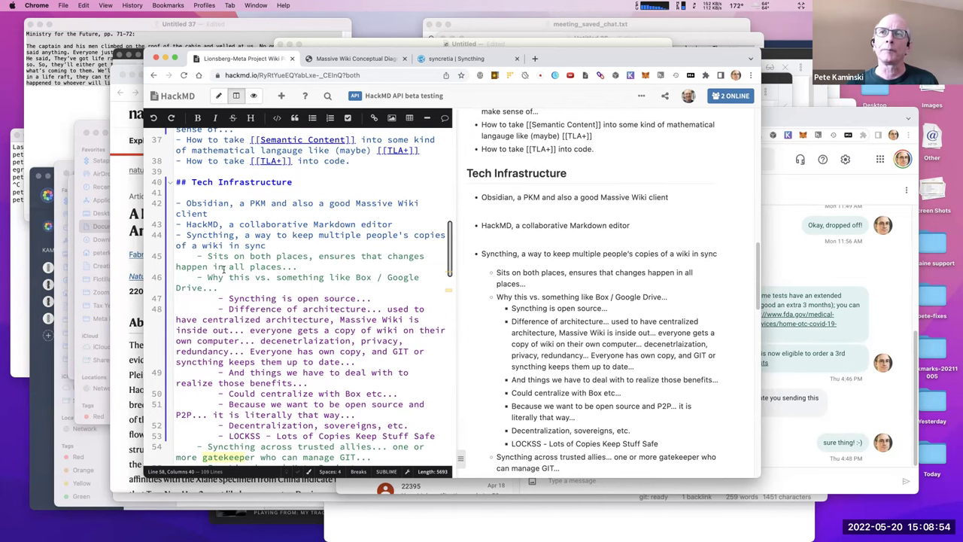
scroll(197, 248, "down", 1)
scroll(193, 225, "down", 10)
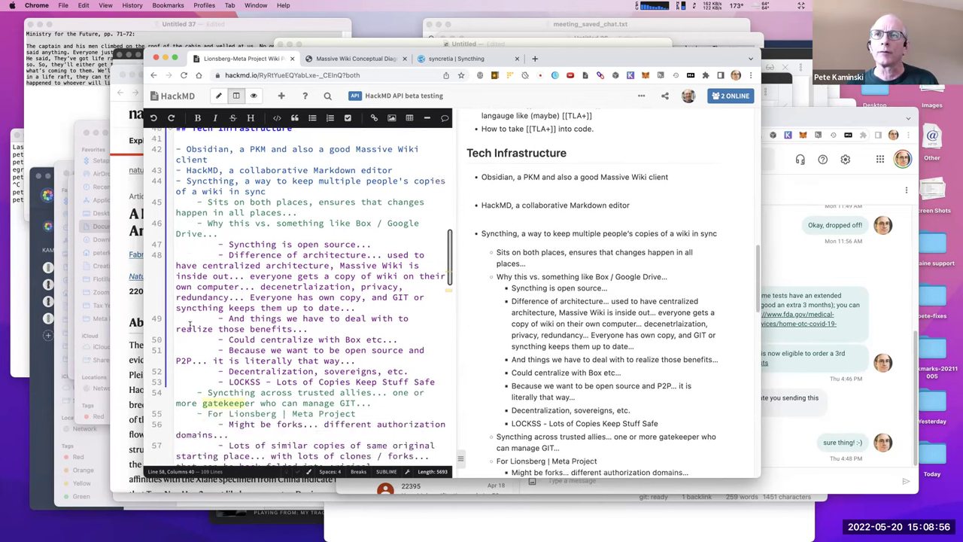
Start an "e.g.," sub-bullet under the `*.gardens.wiki` item with the personal wiki's gardens address as the first example.
scroll(191, 336, "down", 3)
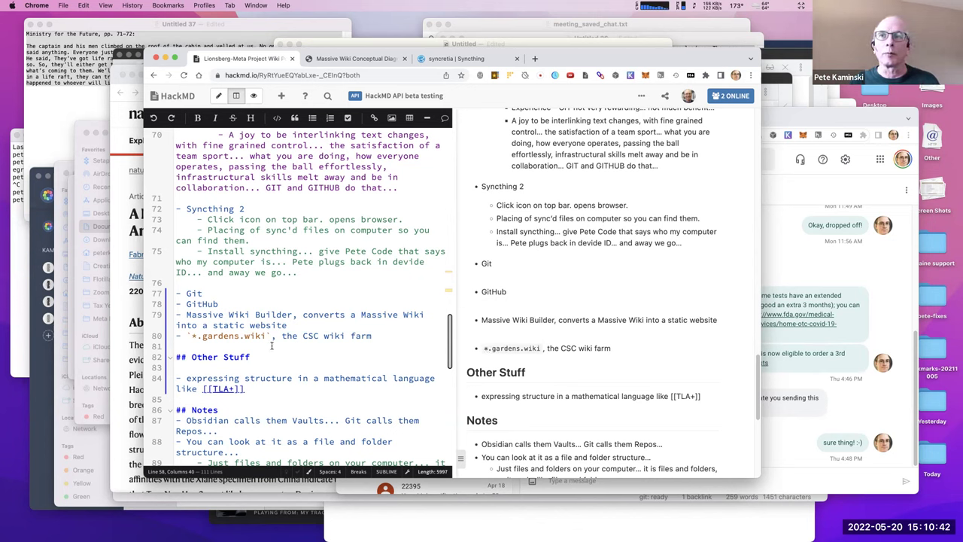
left_click(377, 335)
type("\\")
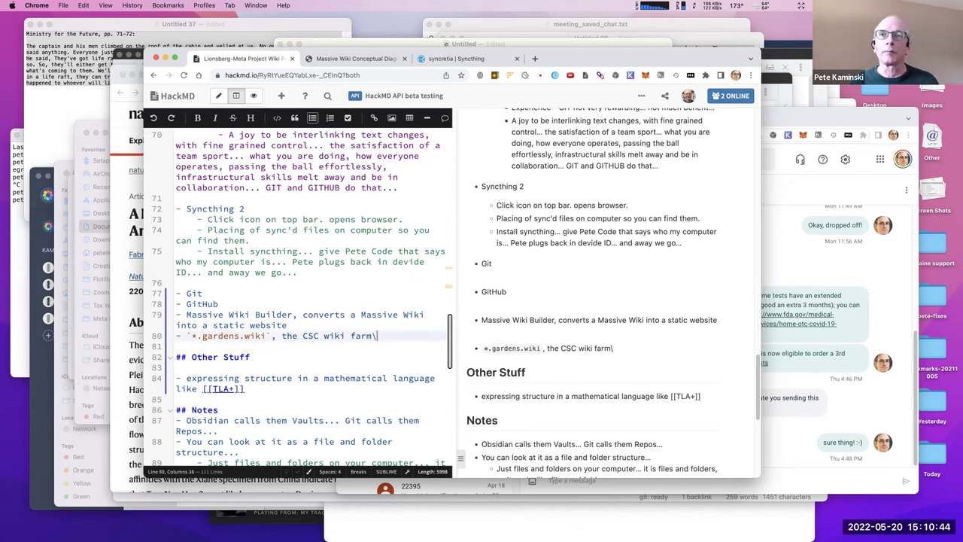
key("XF86MonBrightnessDown")
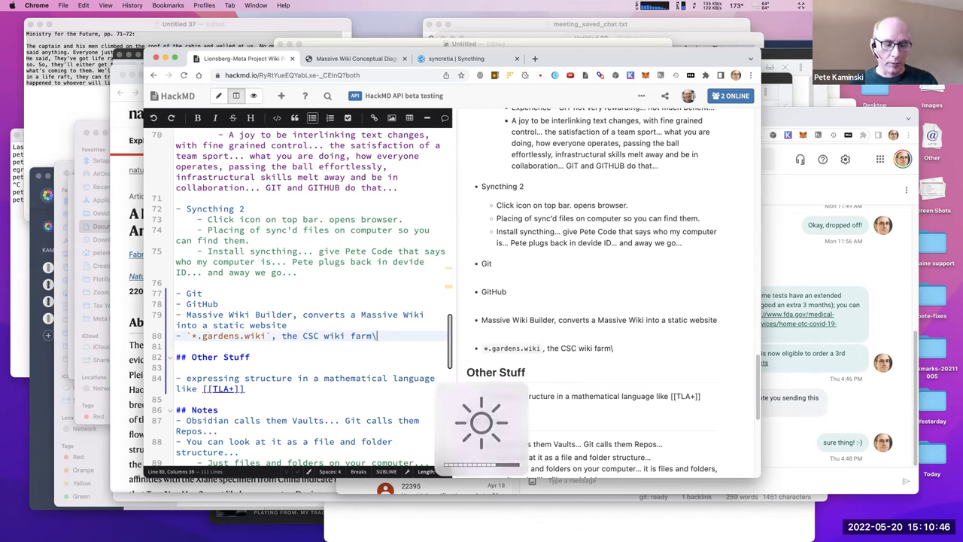
key("BackSpace")
key("Return")
key("Tab")
type("e.g., ")
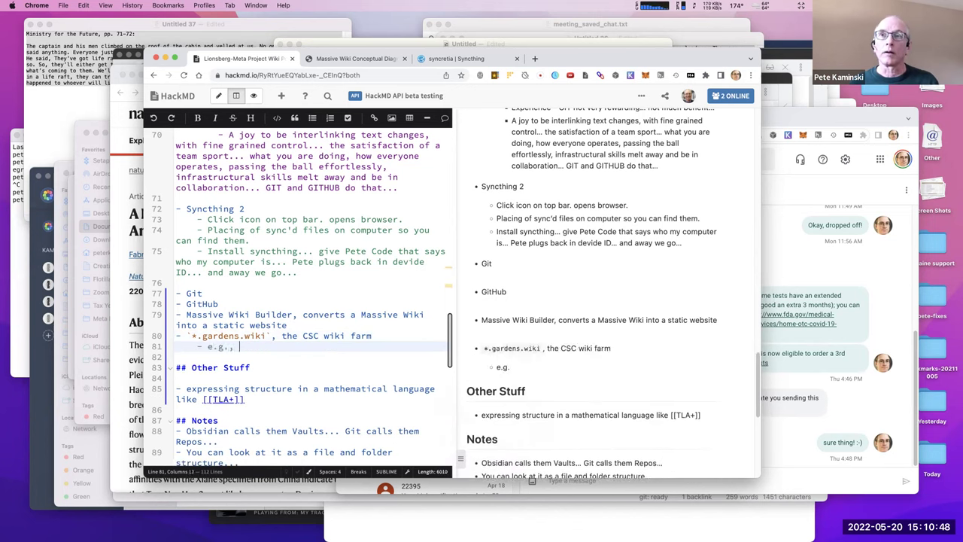
type("peterkaminski.gandens")
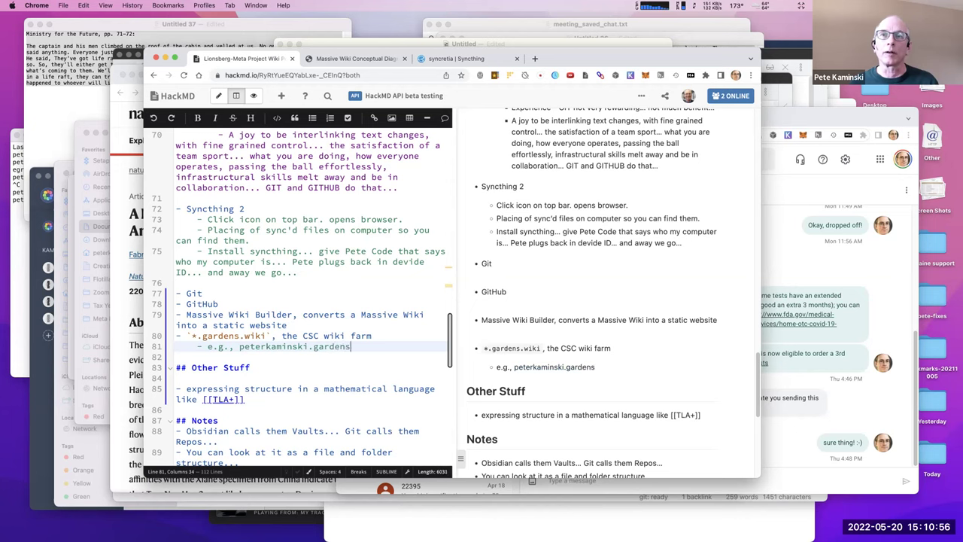
Finish the first address with ".wiki" and append metaproject.gardens.wiki and mp-wiki-posse.gardens.wiki to the example list.
type(".wiki, metaproject")
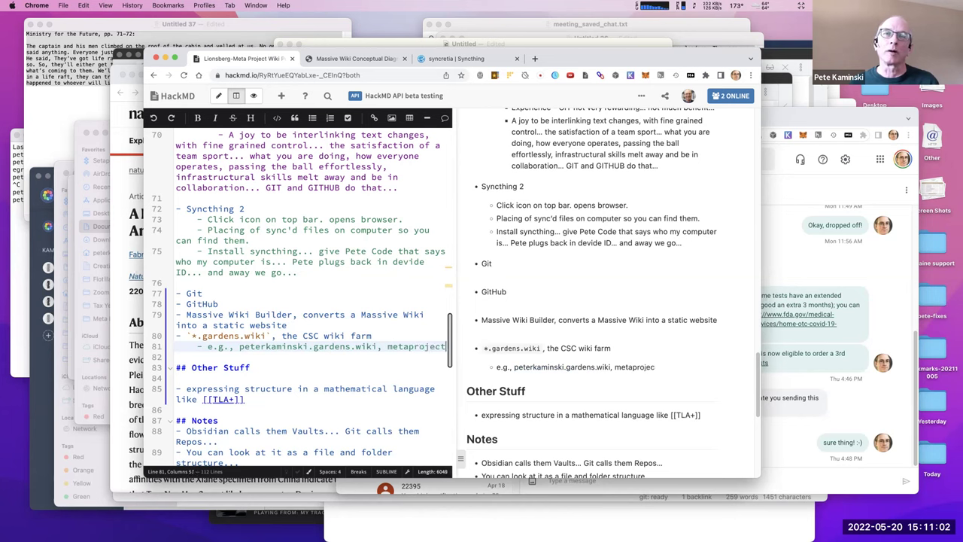
type(".gardens.wik")
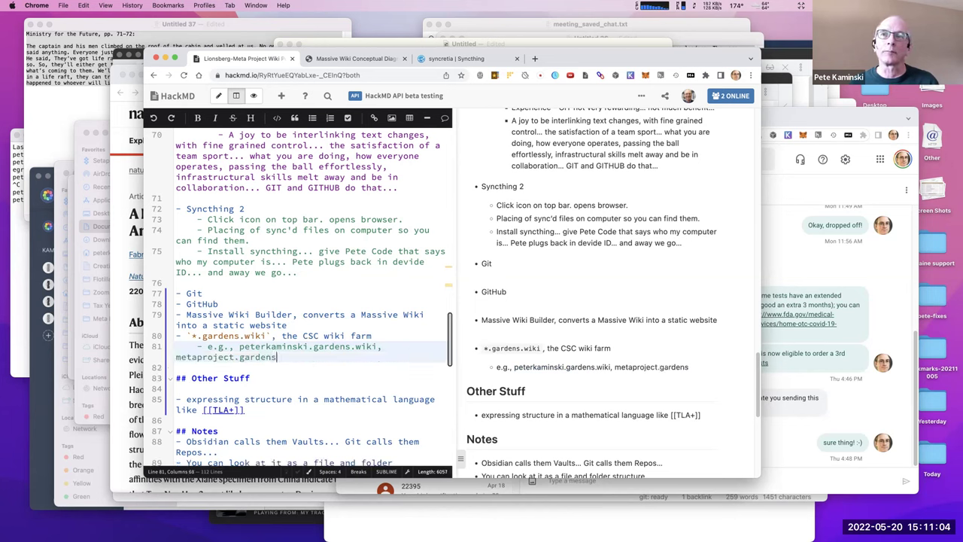
type("i")
key("BackSpace")
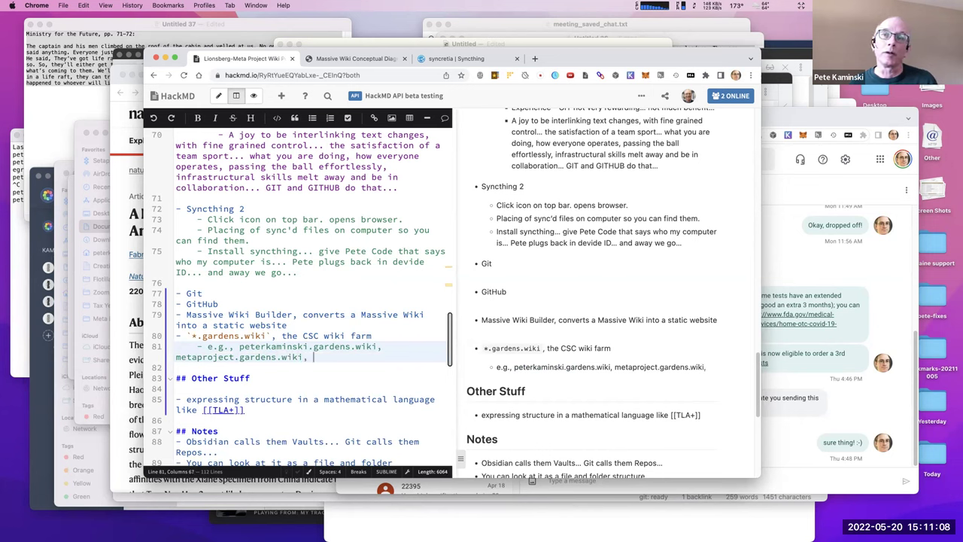
type("mp")
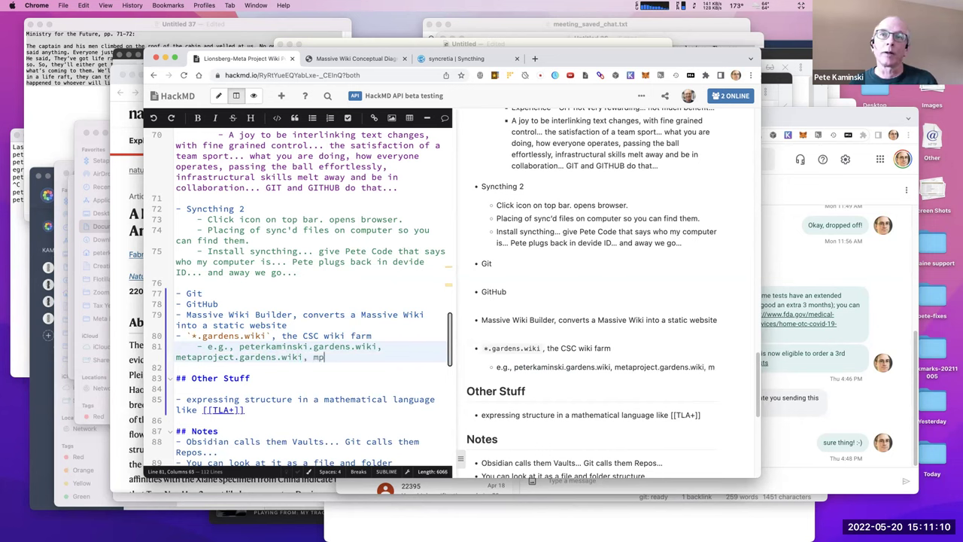
type("-wiki-posse.gardens.wiki")
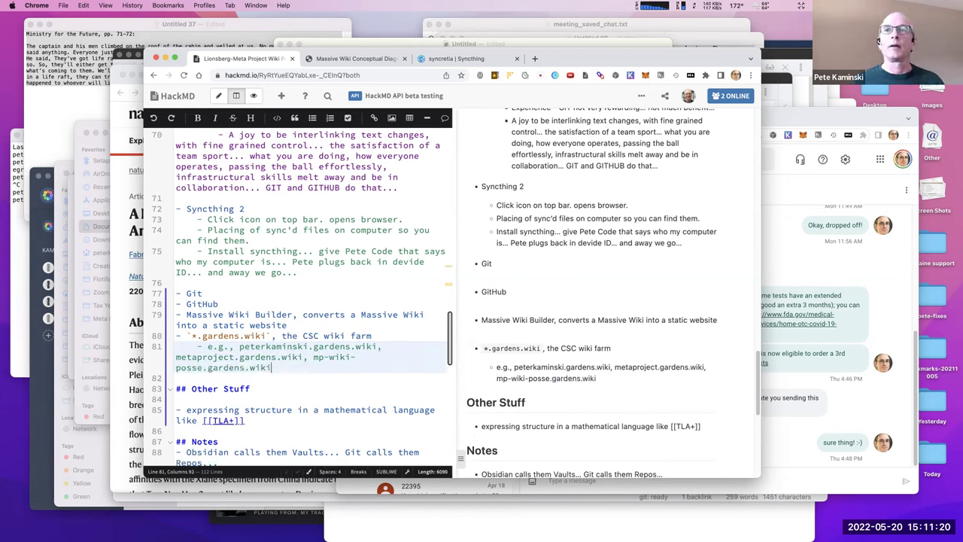
Append mp-sandbox.gardens.wiki as the last example in the `*.gardens.wiki` sub-bullet.
type(", mp-")
type("s")
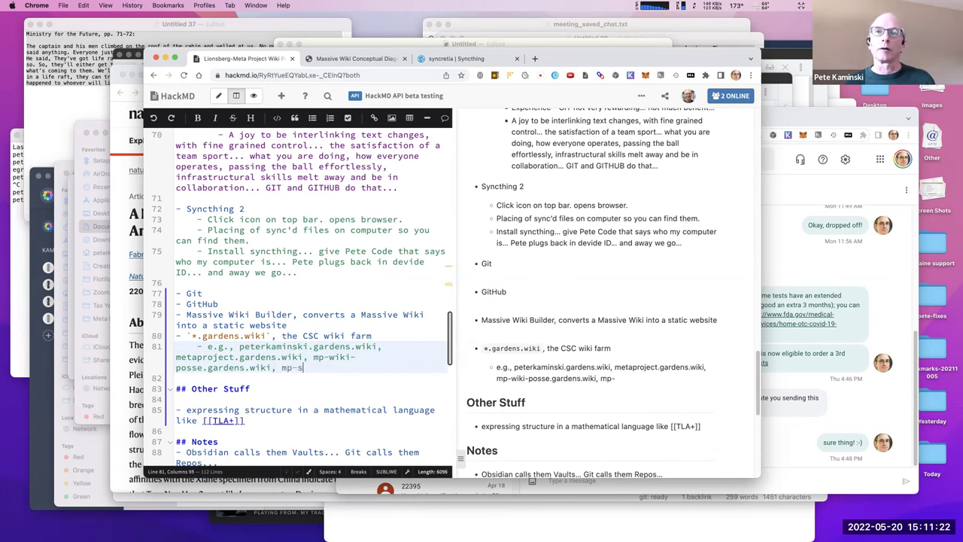
type("andbox")
type("-")
type("ardens.wi")
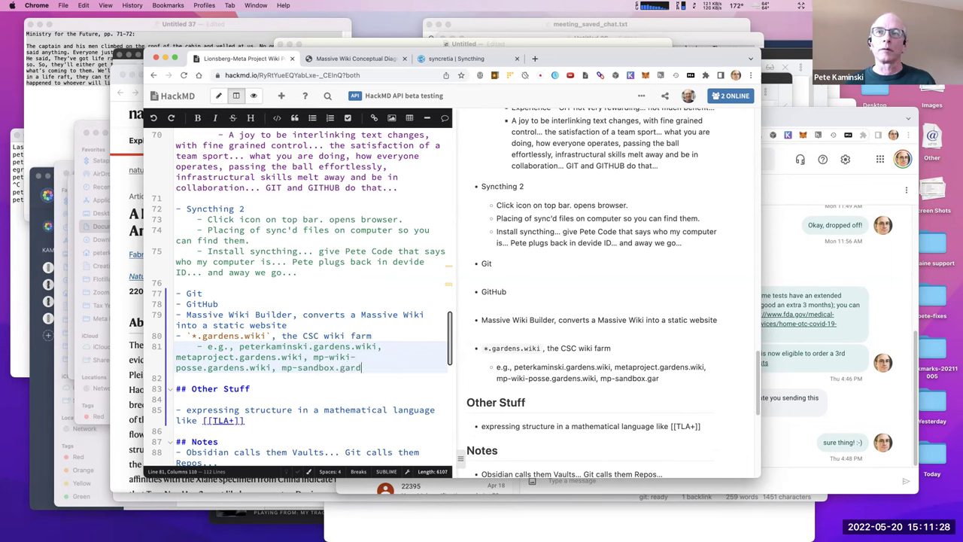
type("ki")
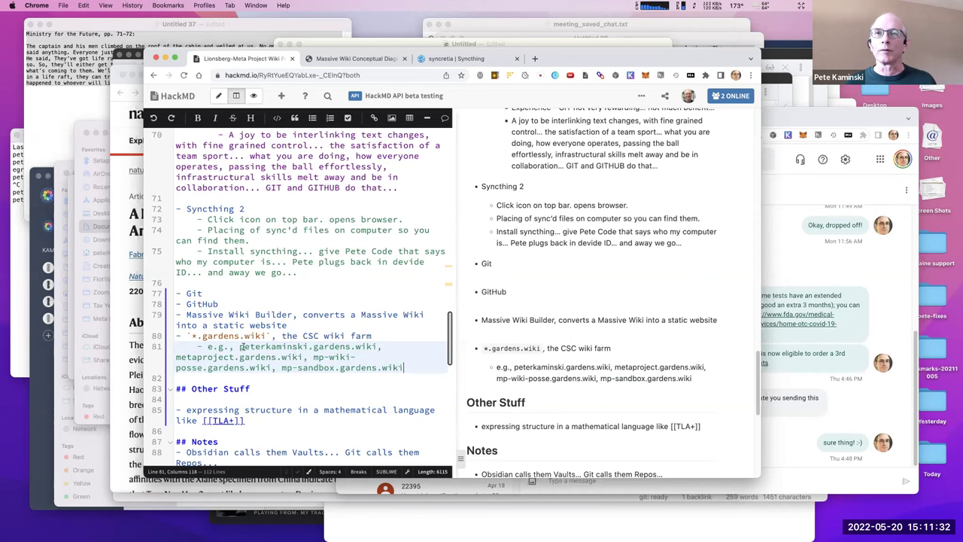
Split the example list after the first address, moving the remaining addresses into a second sub-bullet at the same level.
left_click(380, 347)
key("Delete")
key("Delete")
key("Return")
type("-")
key("Tab")
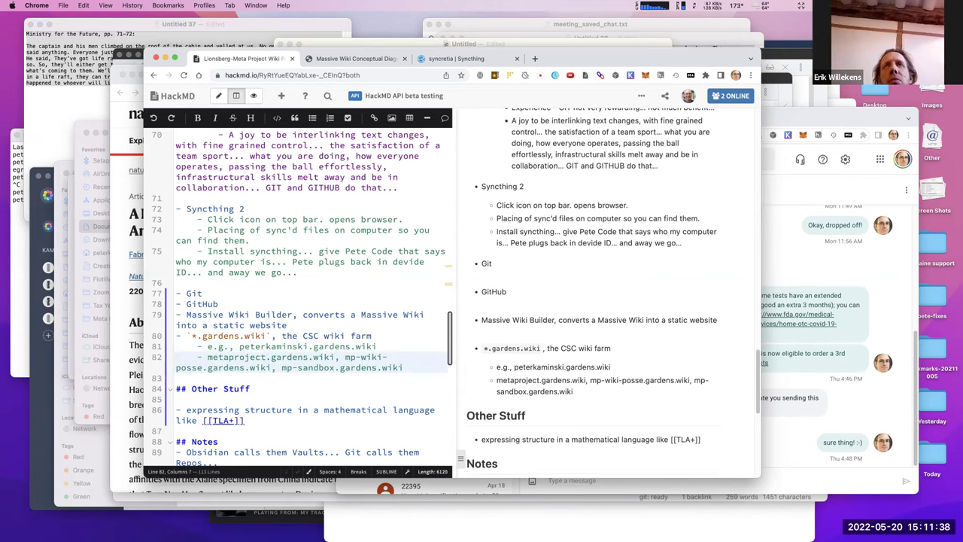
Separate metaproject.gardens.wiki, mp-wiki-posse.gardens.wiki and mp-sandbox.gardens.wiki into one sub-bullet each, without the commas.
left_click(345, 357)
key("BackSpace")
key("BackSpace")
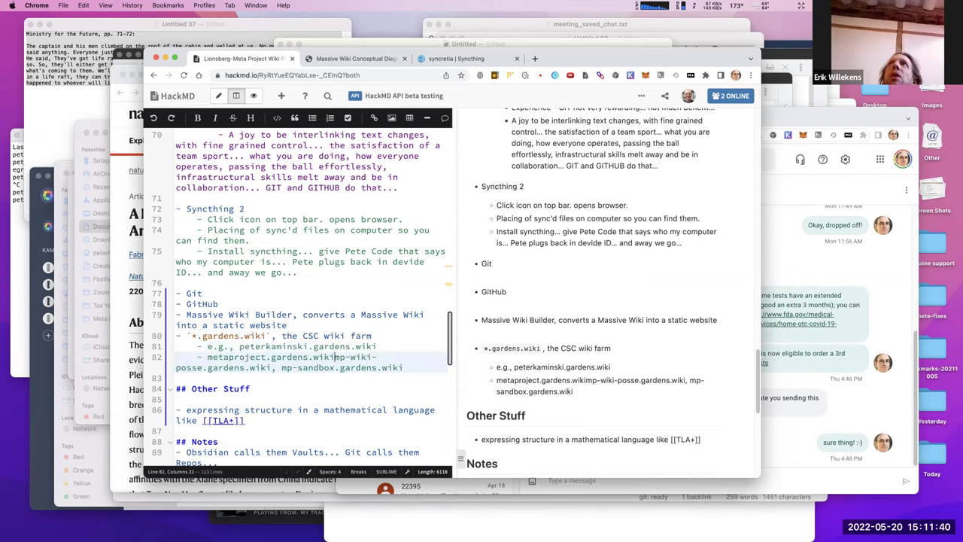
key("Return")
left_click(355, 368)
key("BackSpace")
key("BackSpace")
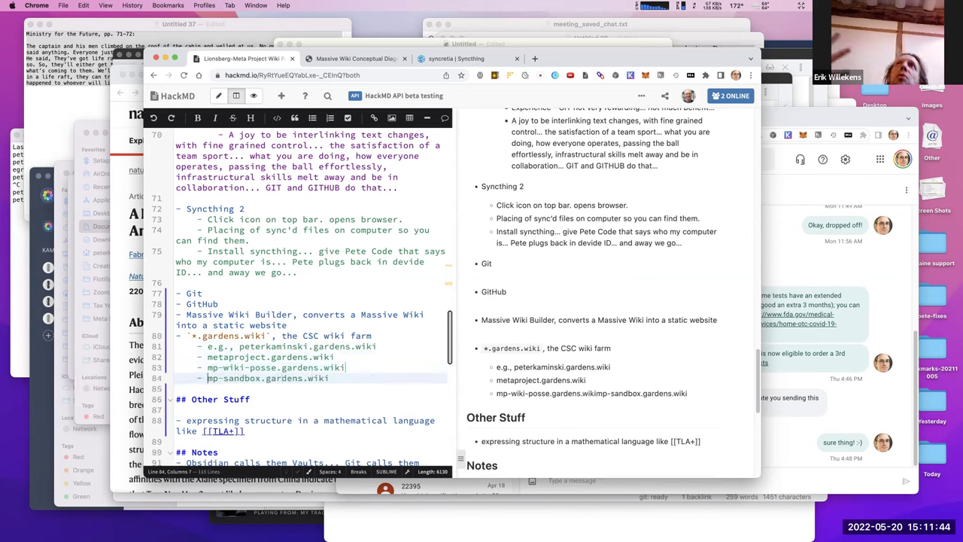
key("Return")
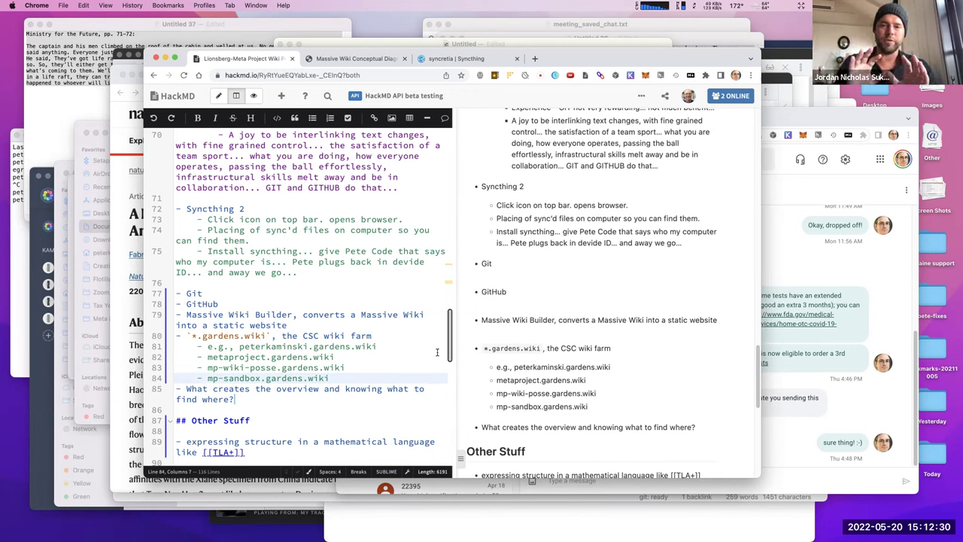
Open the Dawn of Everything Book Circle wiki at doe.bookcircle.academy in a new browser tab.
left_click_drag(672, 60, 675, 55)
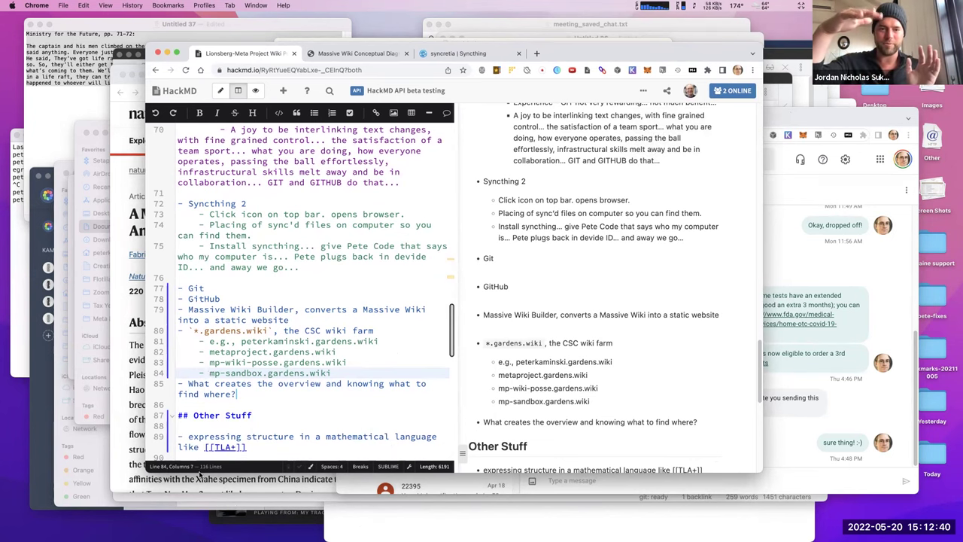
scroll(278, 459, "down", 3)
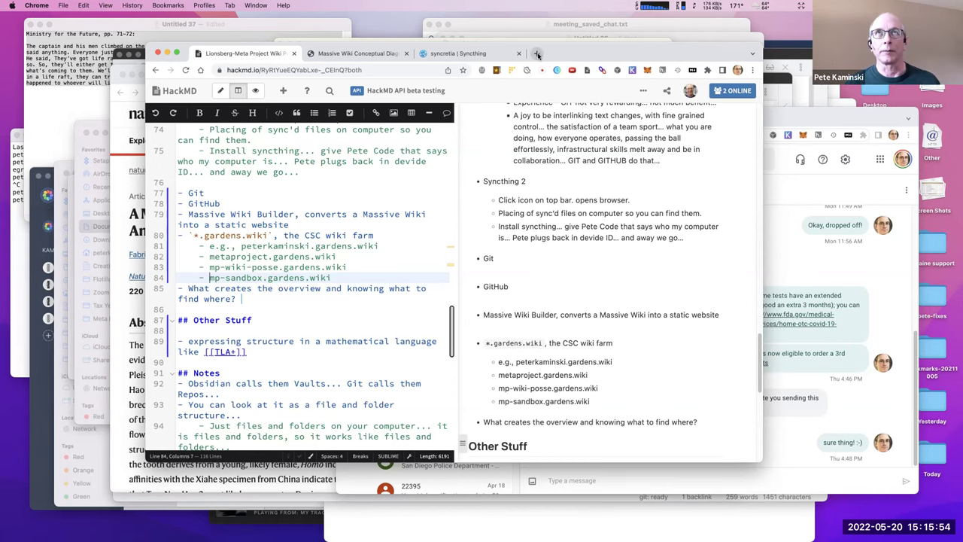
left_click(537, 54)
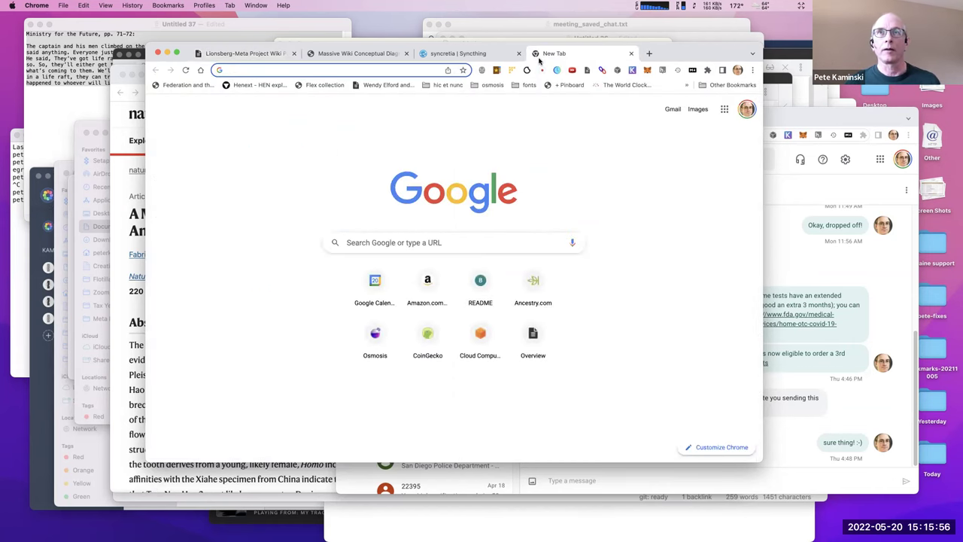
type("do")
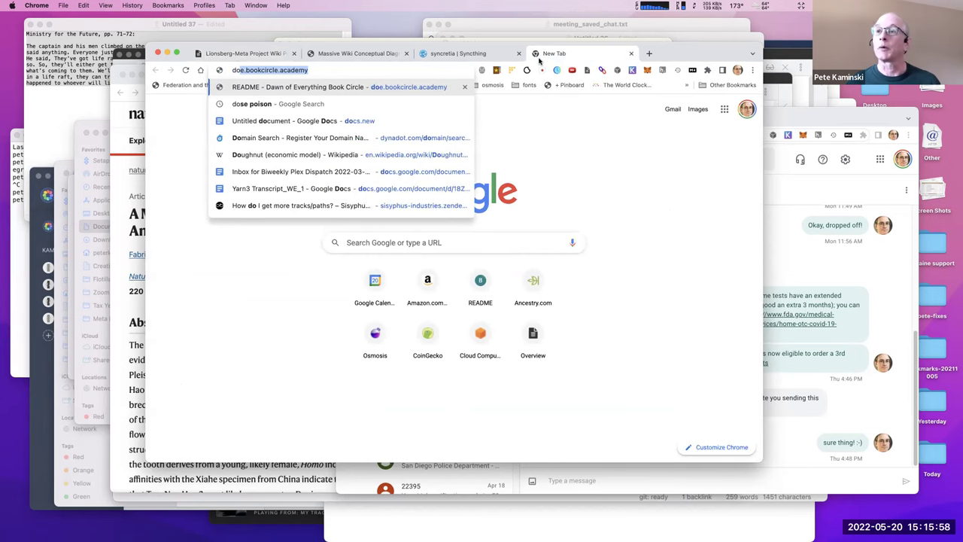
key("Return")
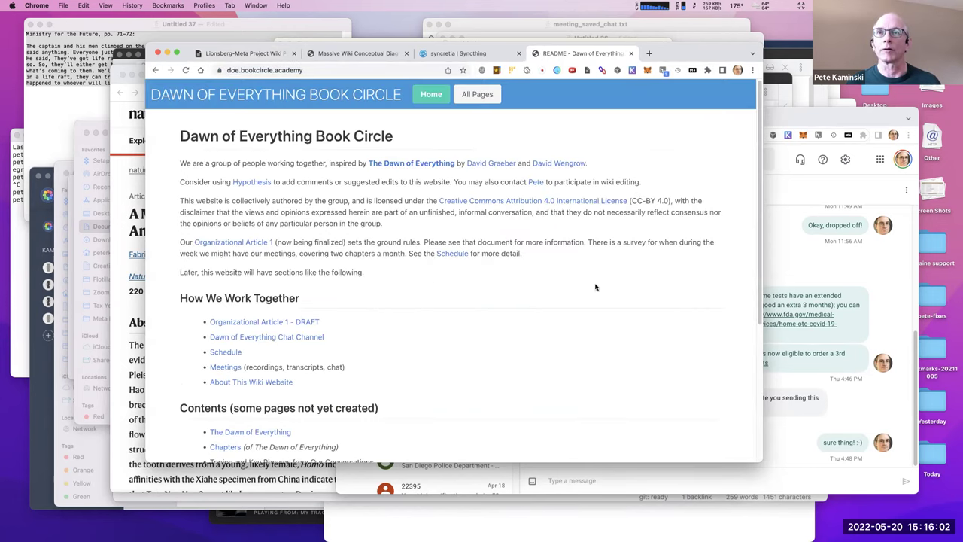
Look over the book circle's home page and view its existing Hypothesis annotation.
scroll(579, 346, "down", 4)
scroll(579, 346, "down", 3)
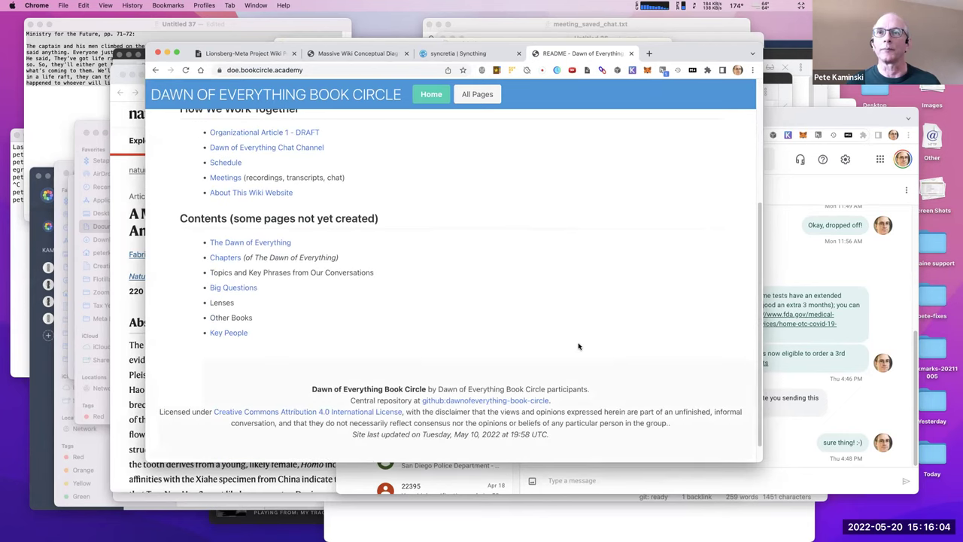
scroll(579, 346, "up", 7)
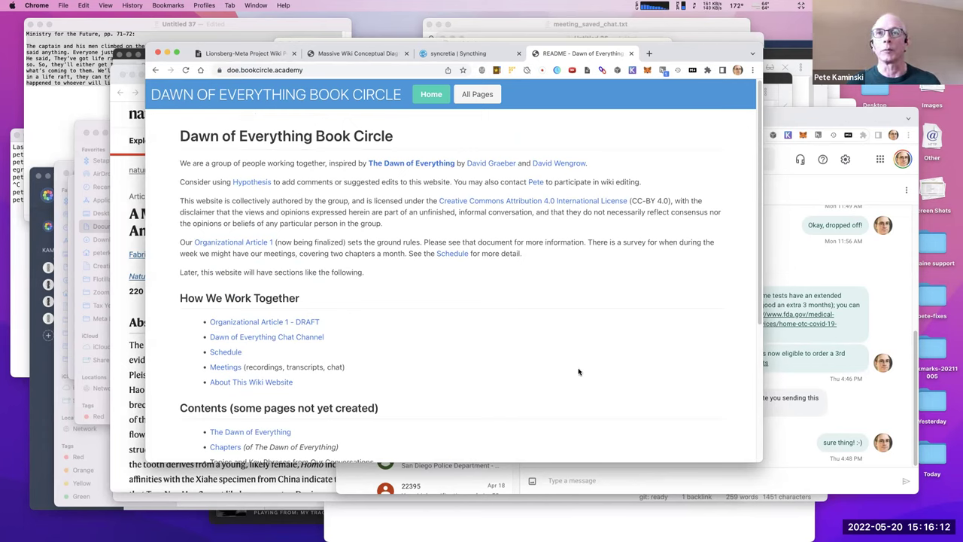
scroll(579, 372, "down", 1)
scroll(579, 372, "up", 1)
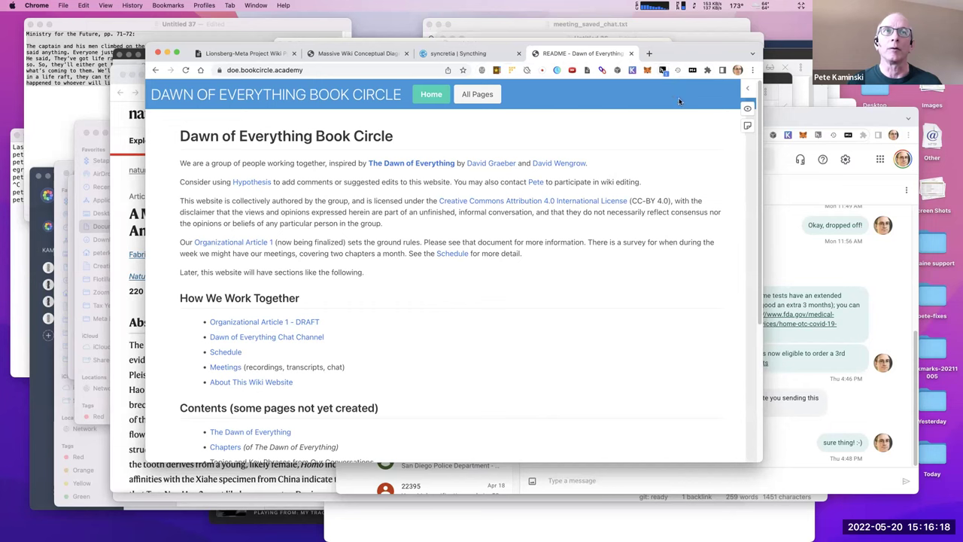
left_click(748, 89)
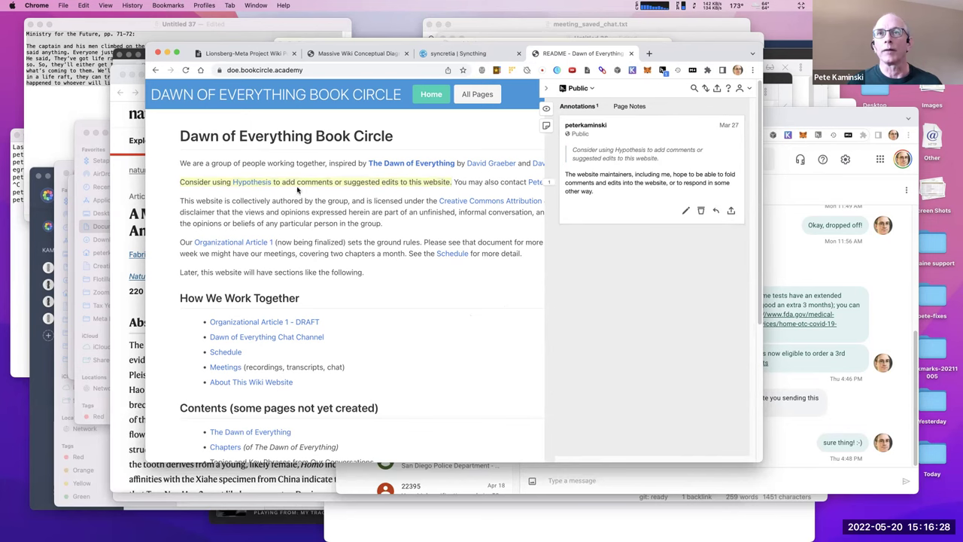
left_click(245, 209)
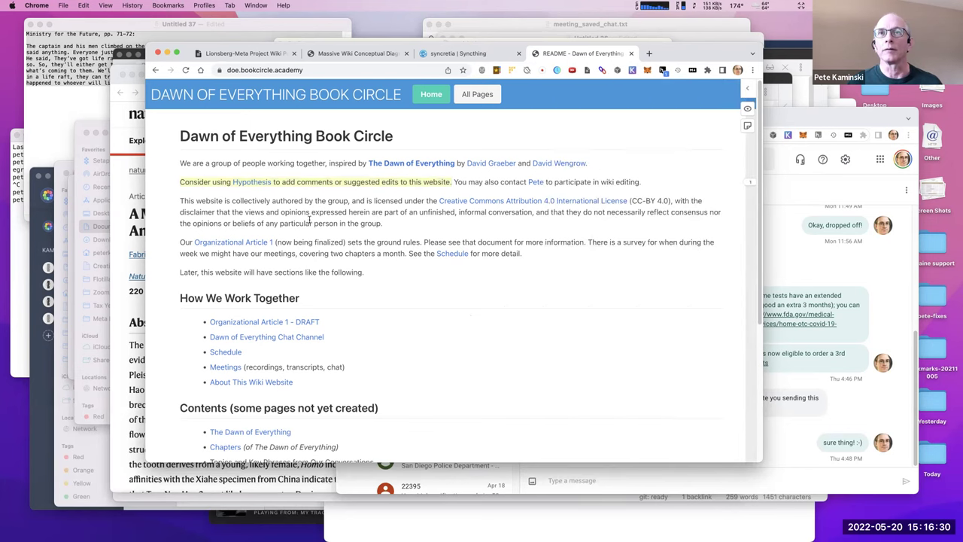
Draft the Hypothesis annotation "Who is this group? I want to know names!" on "collectively authored by the group" and discard it.
mouse_move(231, 201)
left_mouse_down()
mouse_move(351, 201)
mouse_move(231, 201)
left_mouse_up()
left_click(346, 201)
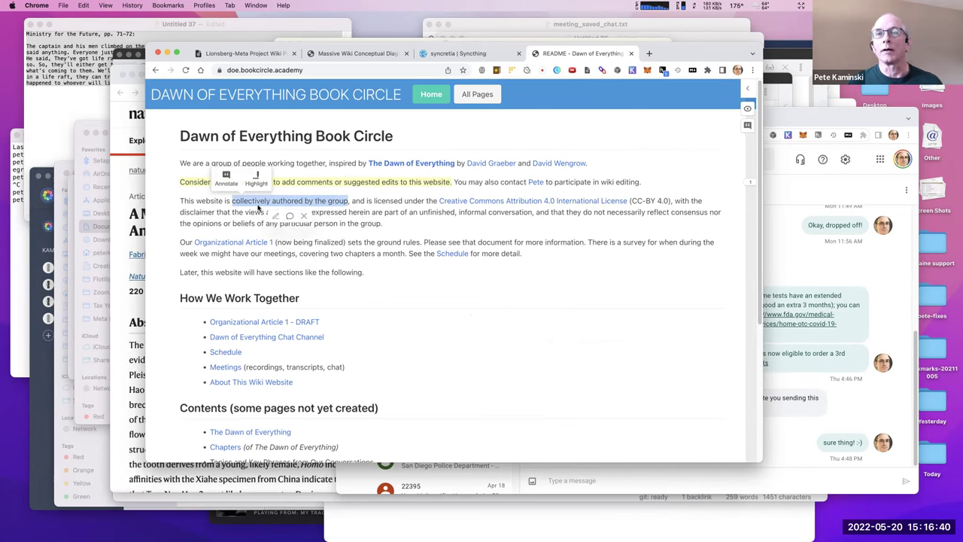
left_click(228, 179)
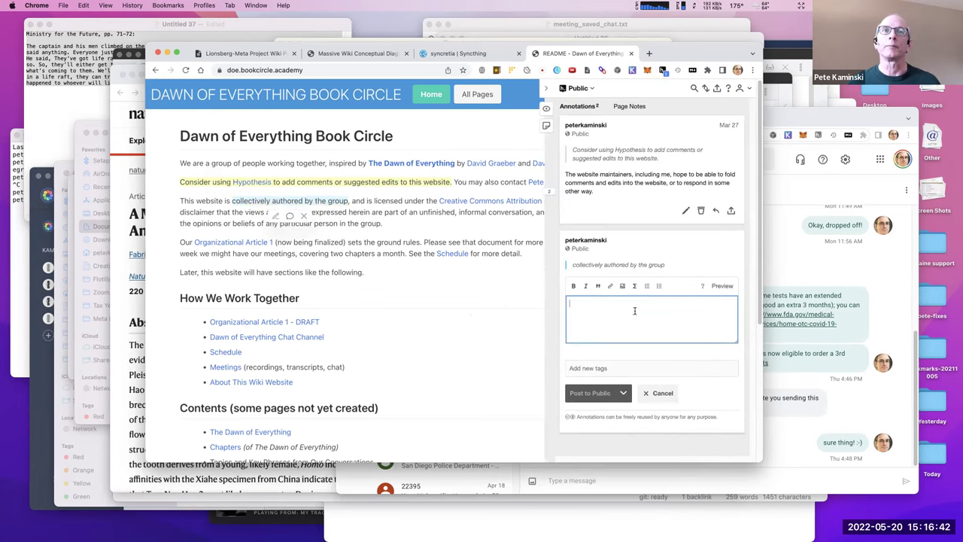
type("Whi")
type(" is this group")
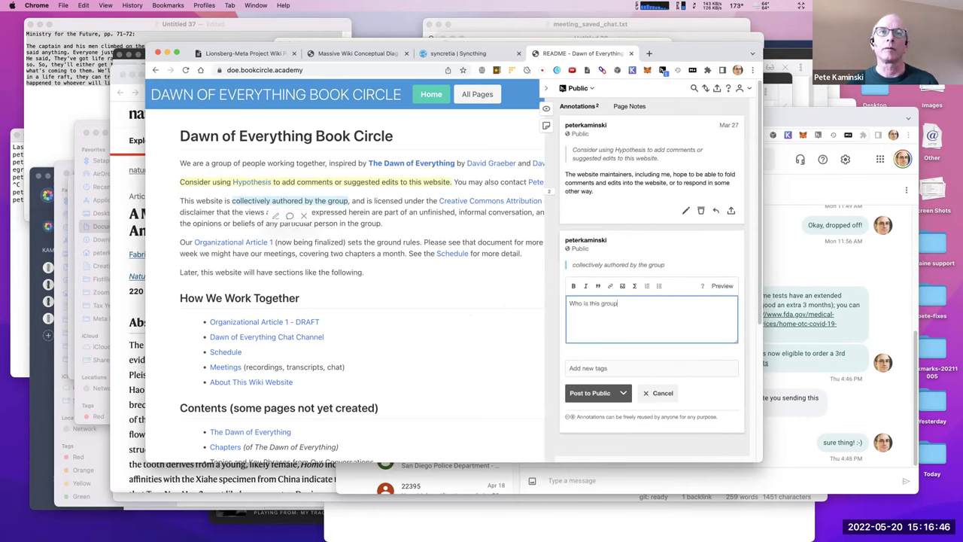
type("?  I want to ")
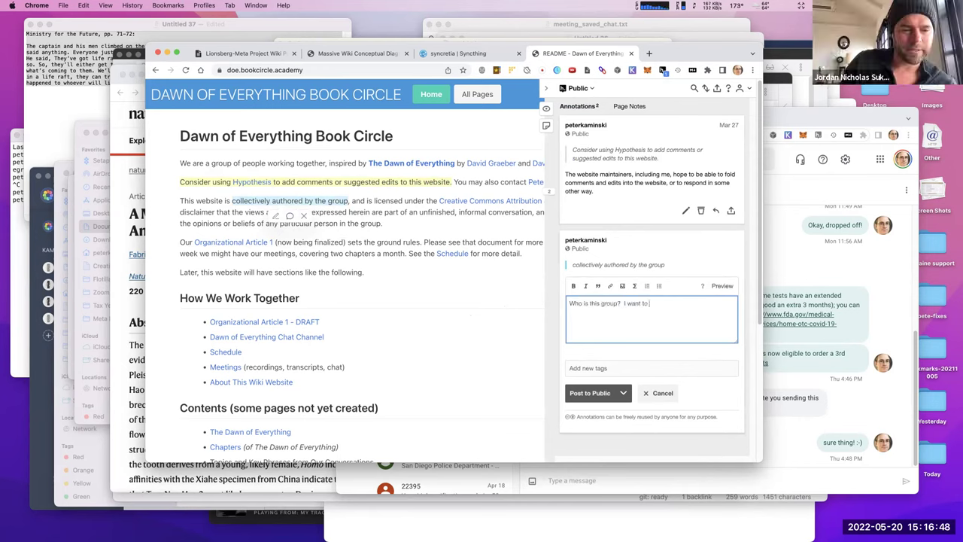
type("know names!")
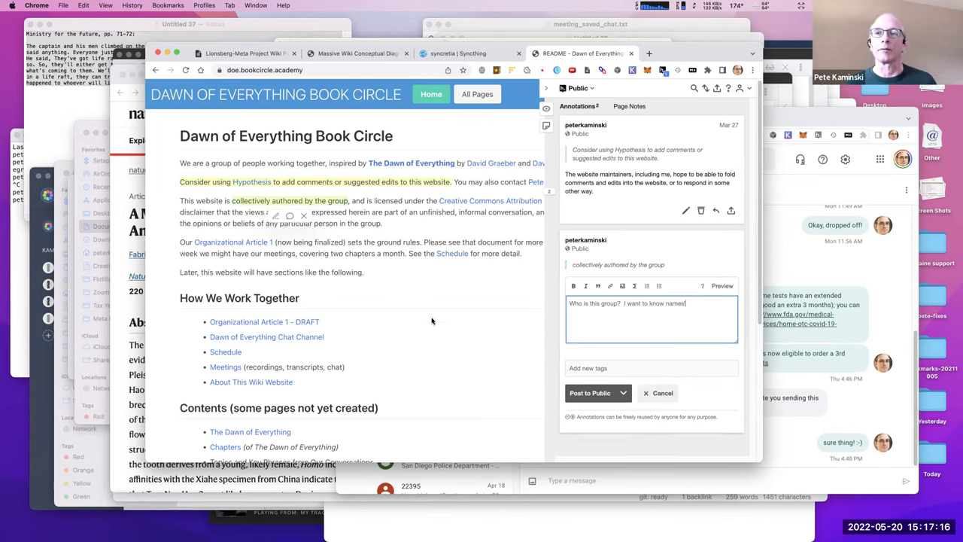
left_click(650, 395)
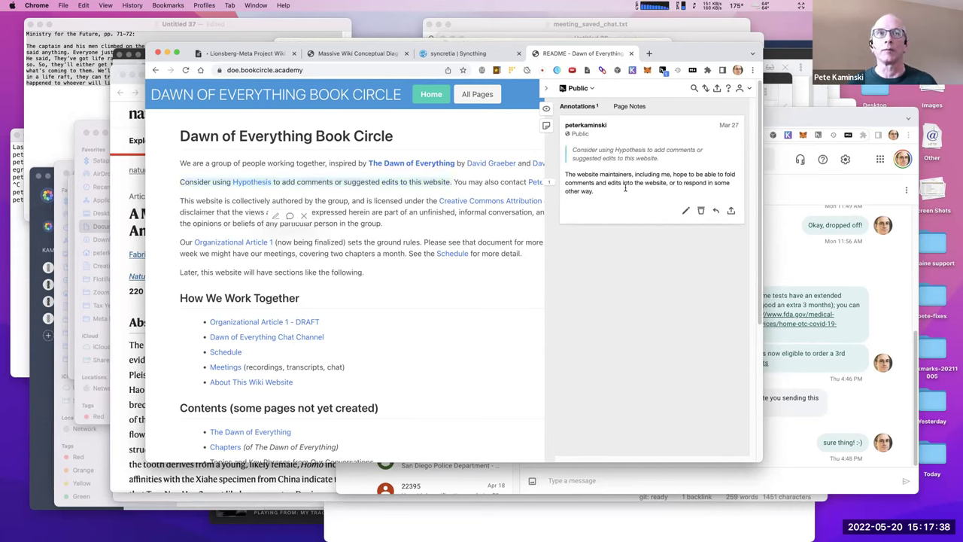
Highlight the comment text of the existing Hypothesis annotation for viewers and hide the annotations again.
left_click_drag(596, 192, 550, 174)
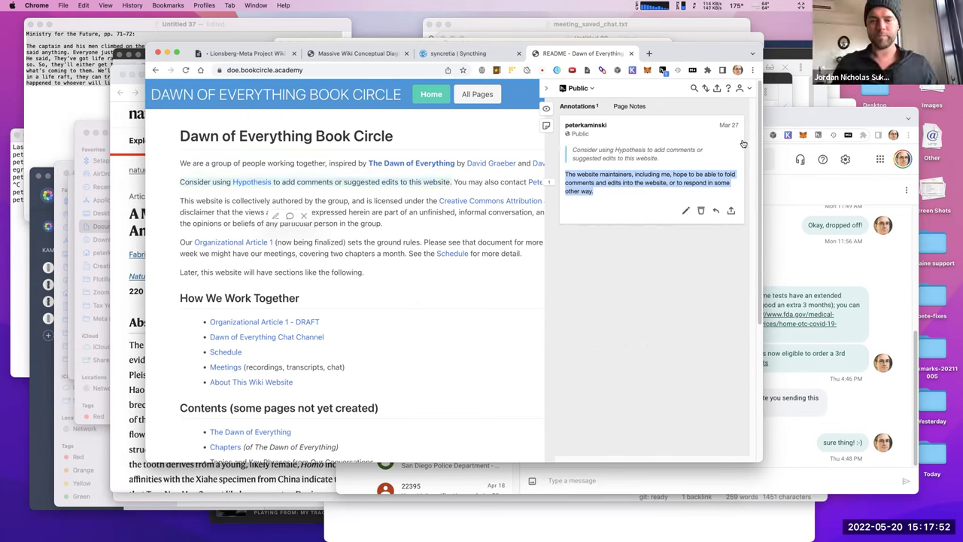
left_click(546, 88)
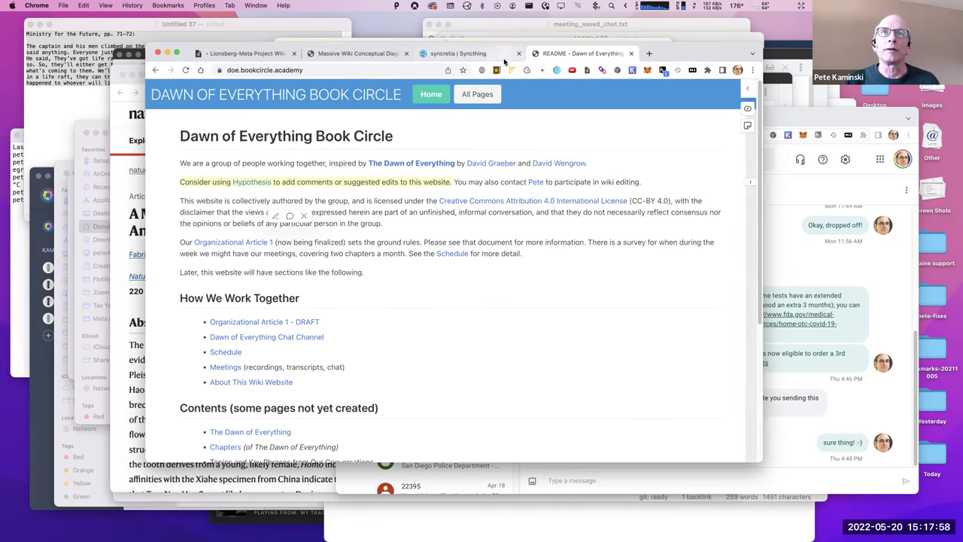
Open syncthing.org in a new browser tab.
left_click(649, 53)
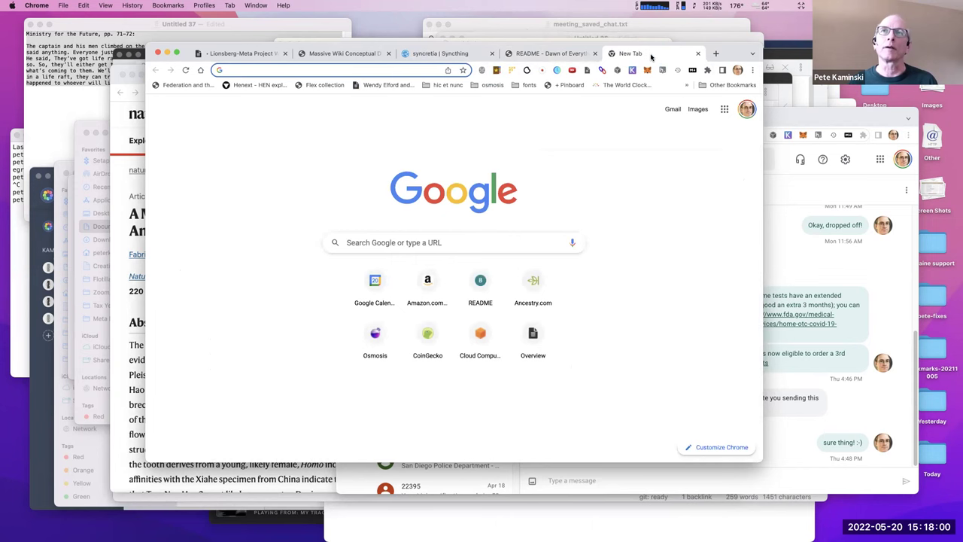
type("syn")
key("Return")
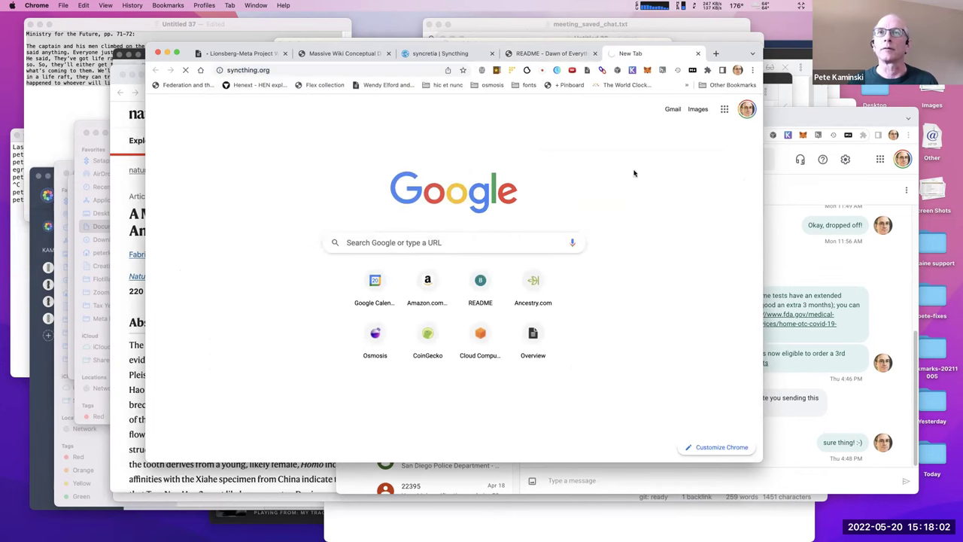
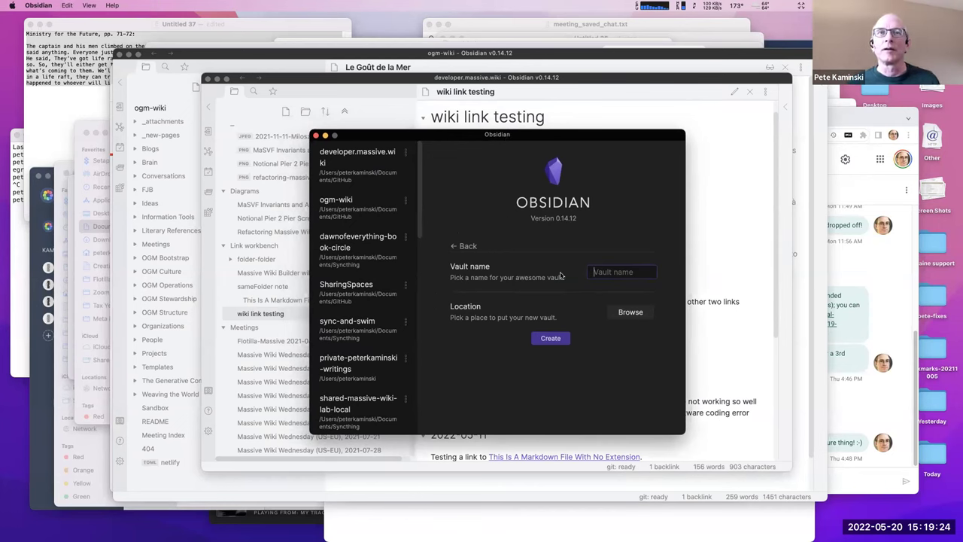
left_click(642, 310)
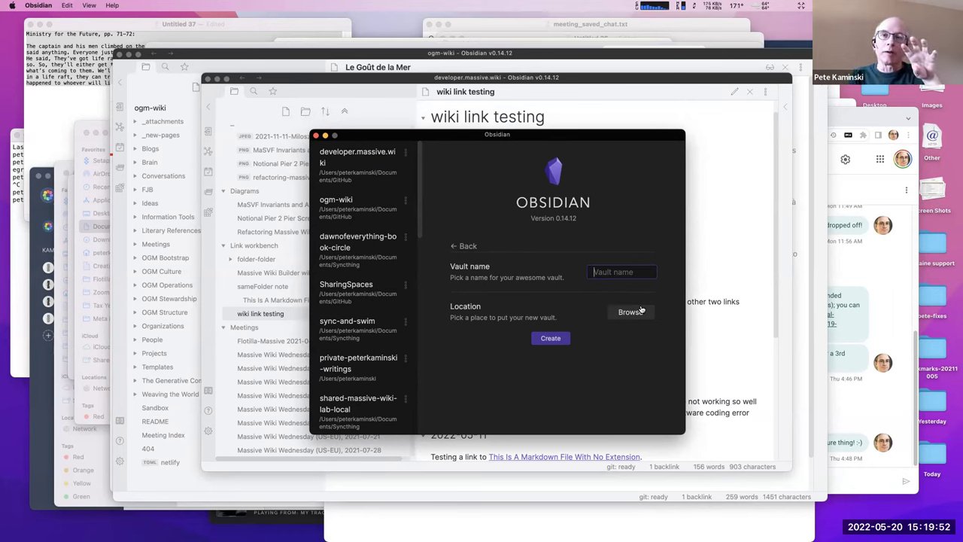
left_click(631, 312)
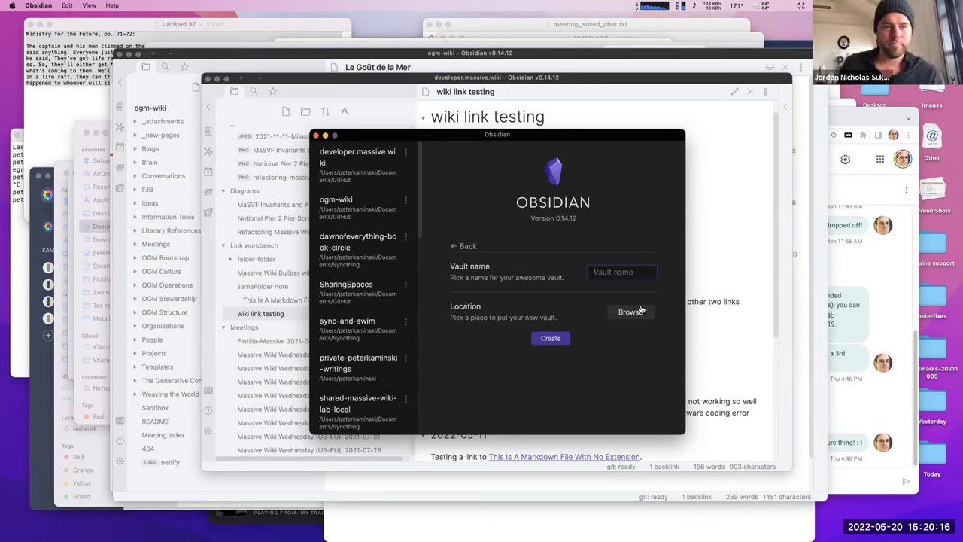
type("Meta Sa")
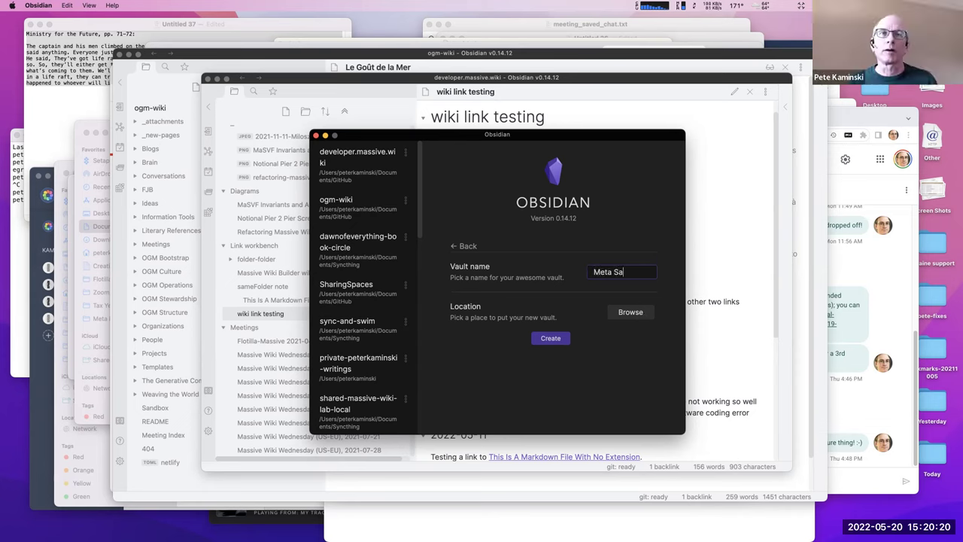
key("BackSpace")
key("BackSpace")
type("Pro")
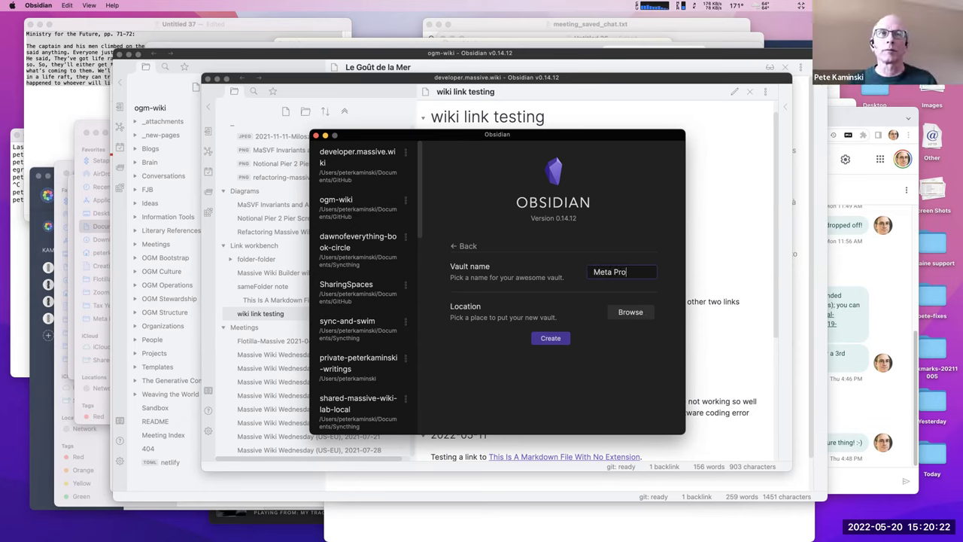
type("ject Sandbox")
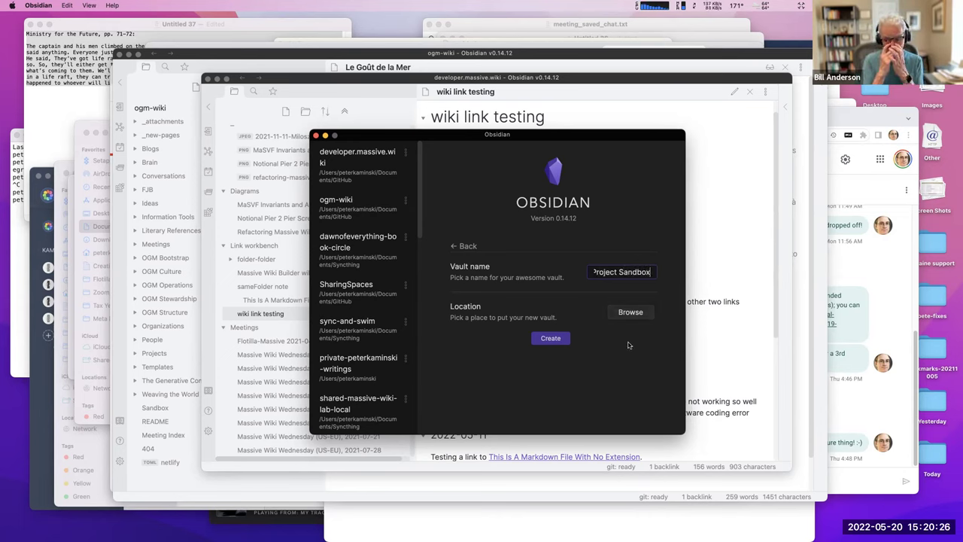
left_click(639, 312)
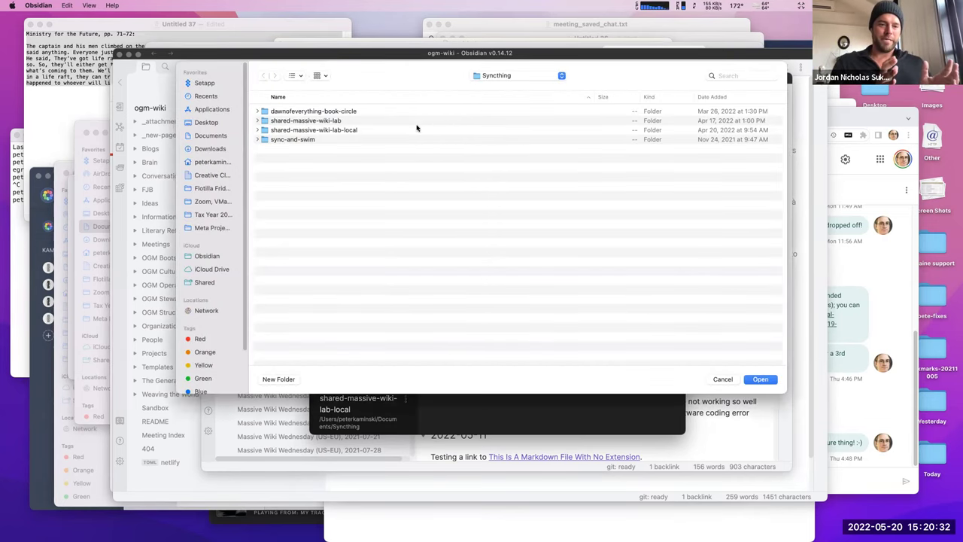
left_click_drag(410, 75, 387, 39)
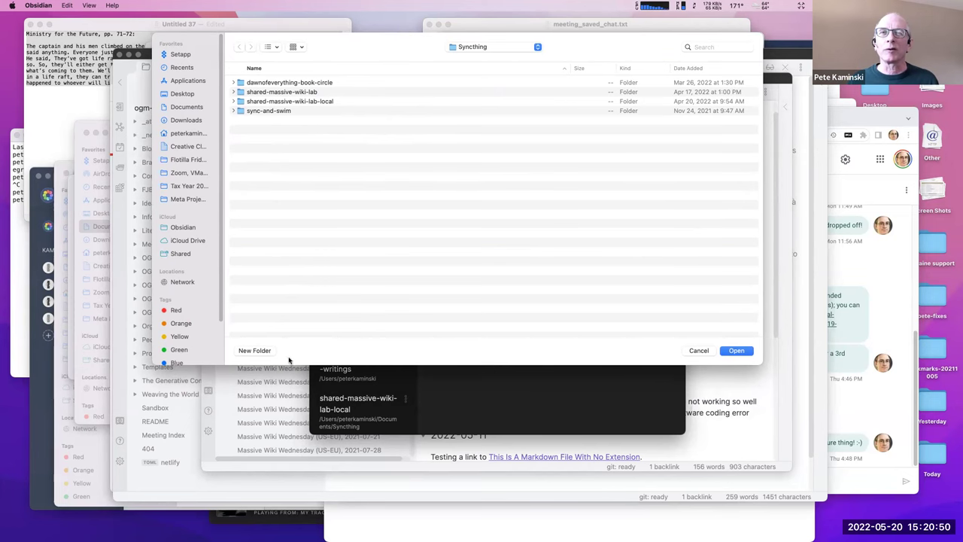
left_click(698, 351)
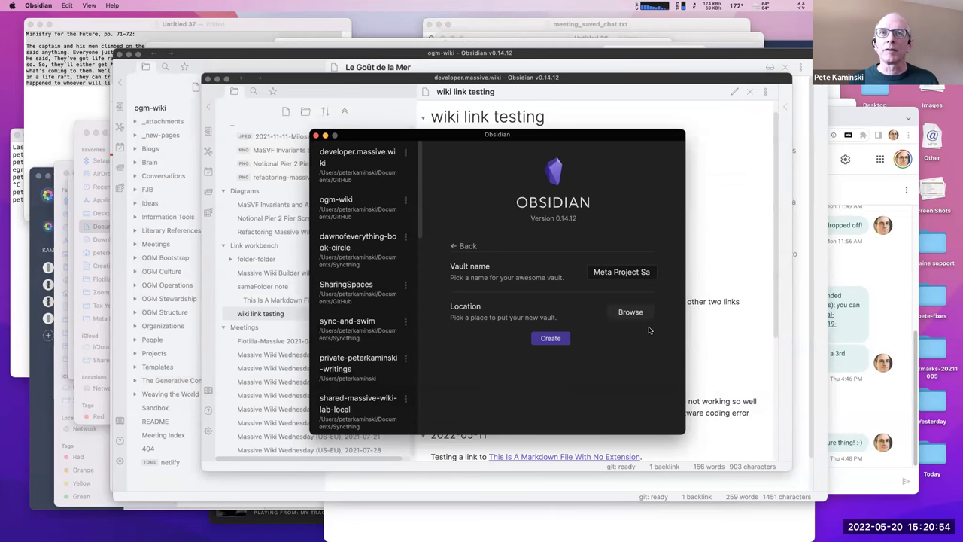
Switch to iTerm, change to the ~/Documents/Syncthing directory and list its contents.
mouse_move(572, 536)
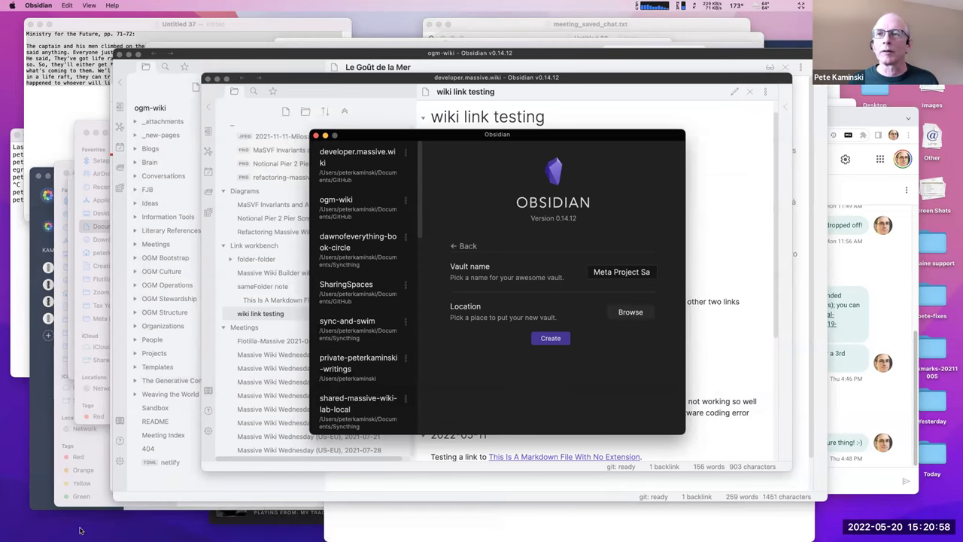
mouse_move(276, 534)
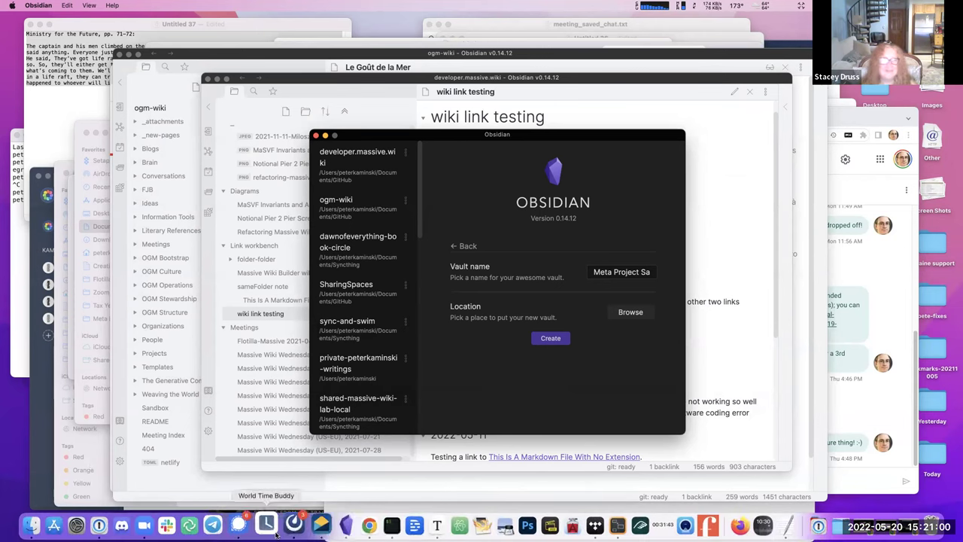
left_click(391, 525)
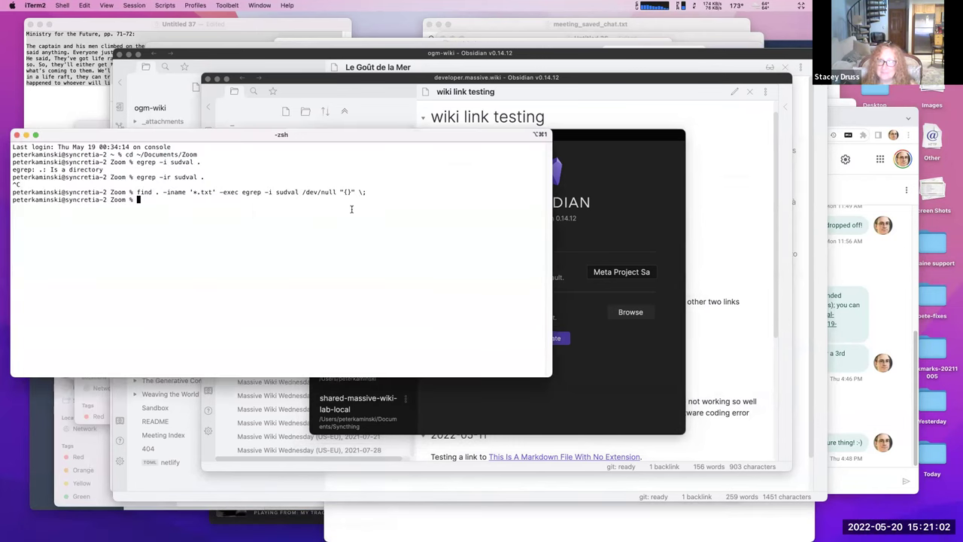
type("cd ")
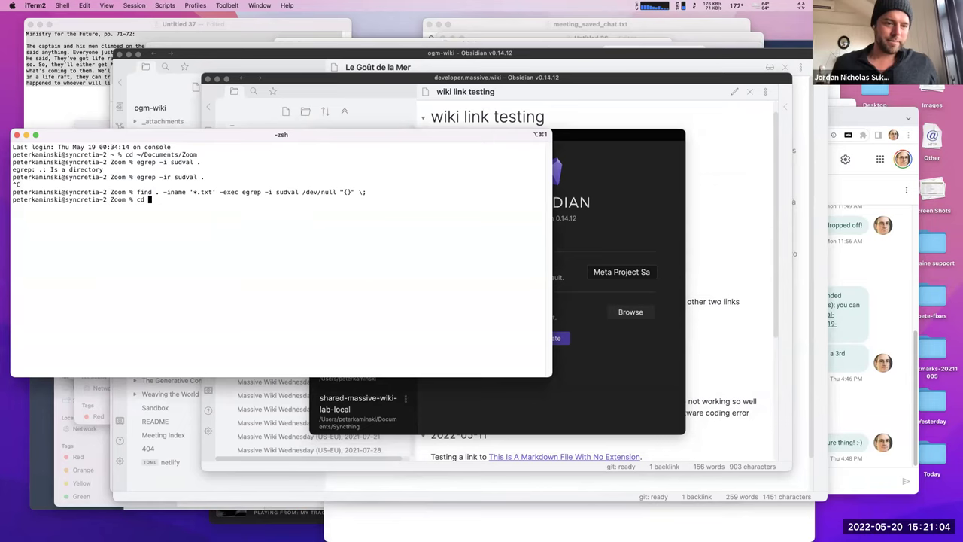
type("~/Doc")
key("Tab")
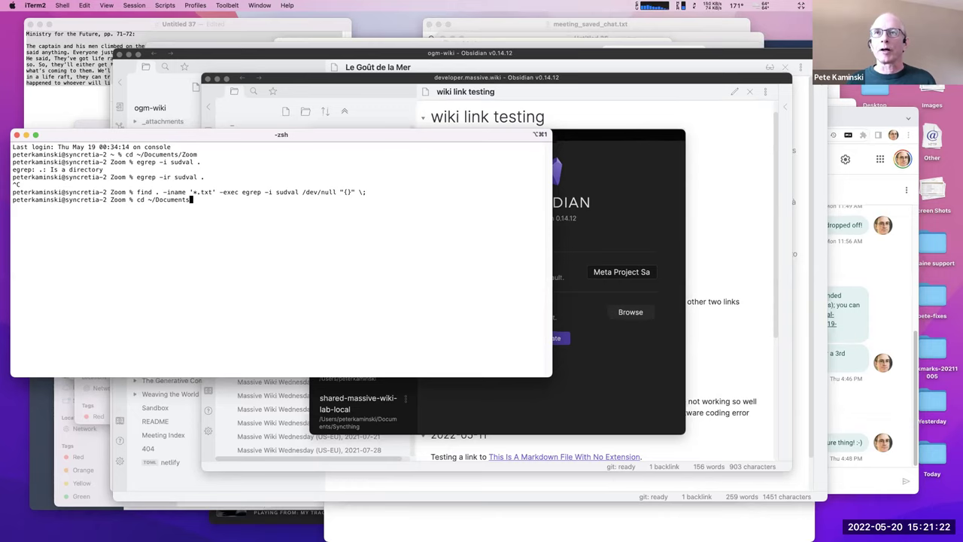
type("Syncthing/")
key("Return")
type("ls")
key("Return")
Create a folder "Meta Project Sandbox" and a second sandbox folder named after the two participants in the Syncthing directory.
type("mkdir")
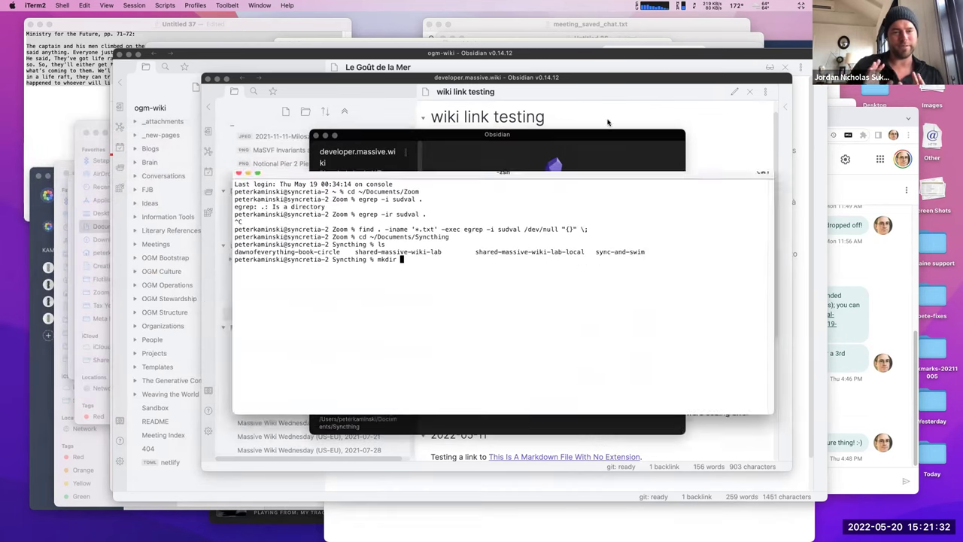
type("\"Meta Project Sandbox\"")
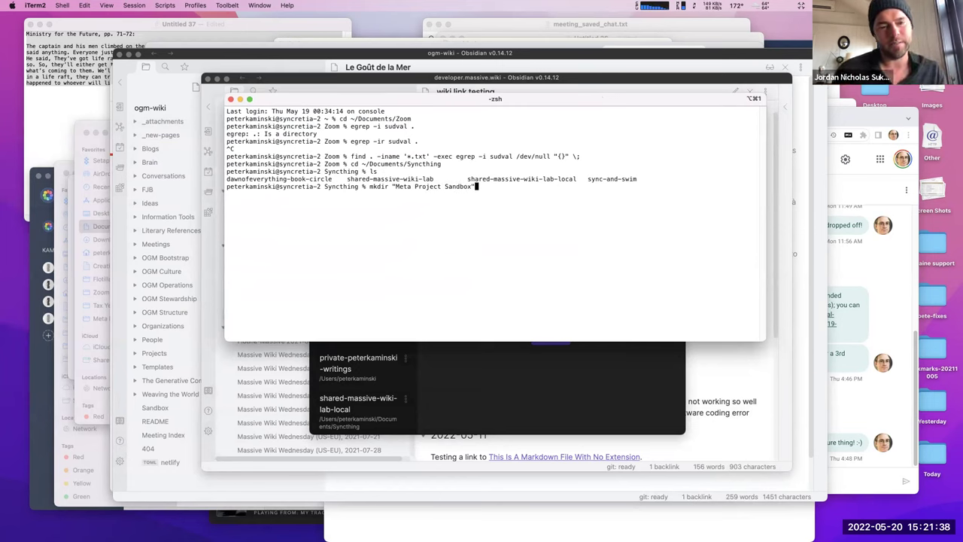
key("Return")
type("mkdir \"Jordan-Pete Sand")
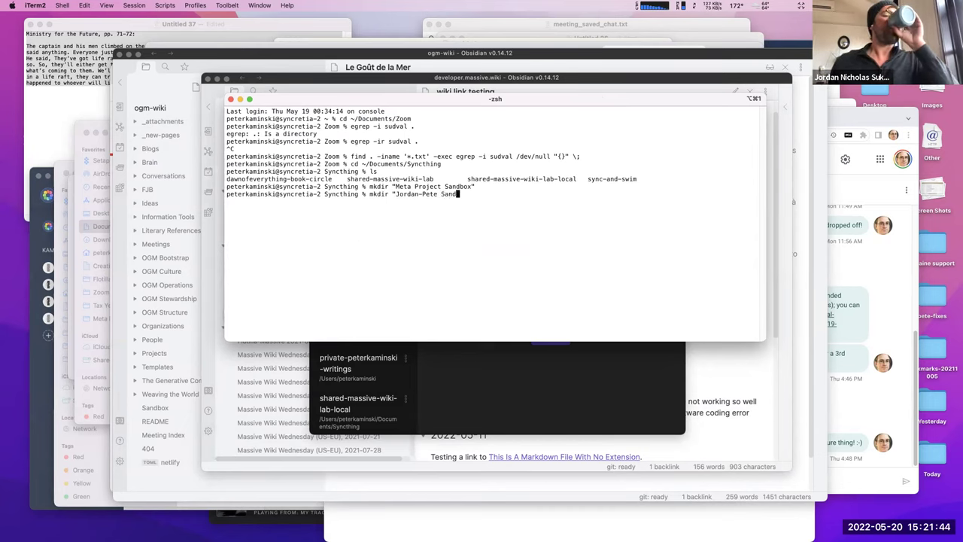
type("bo")
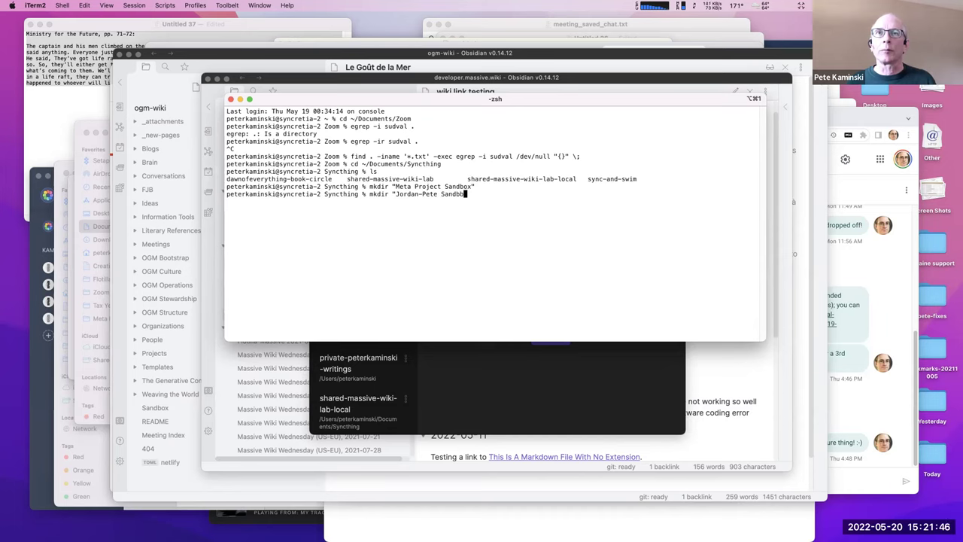
type("x\"")
key("Return")
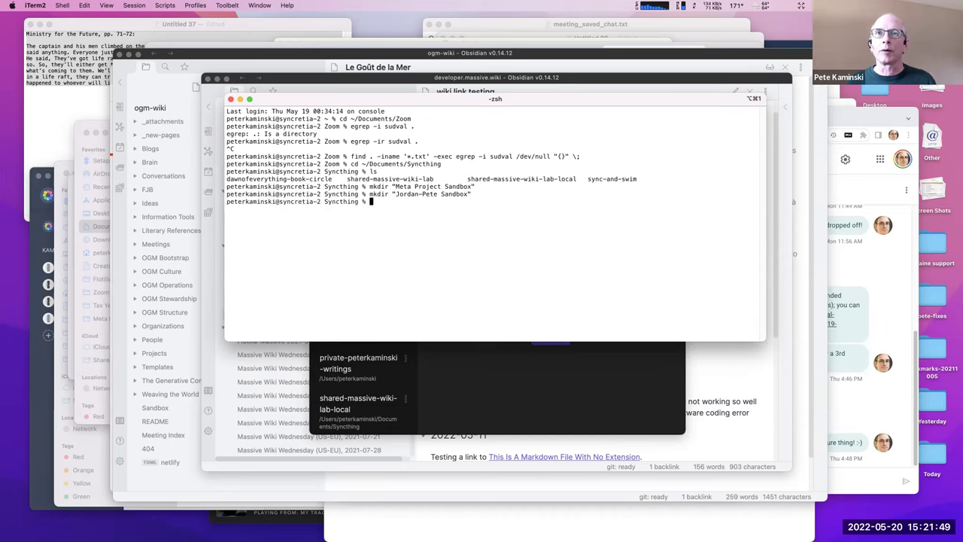
Switch to Obsidian, leave the new-vault form and open the two participants' sandbox folder from Syncthing as a vault.
left_click(580, 352)
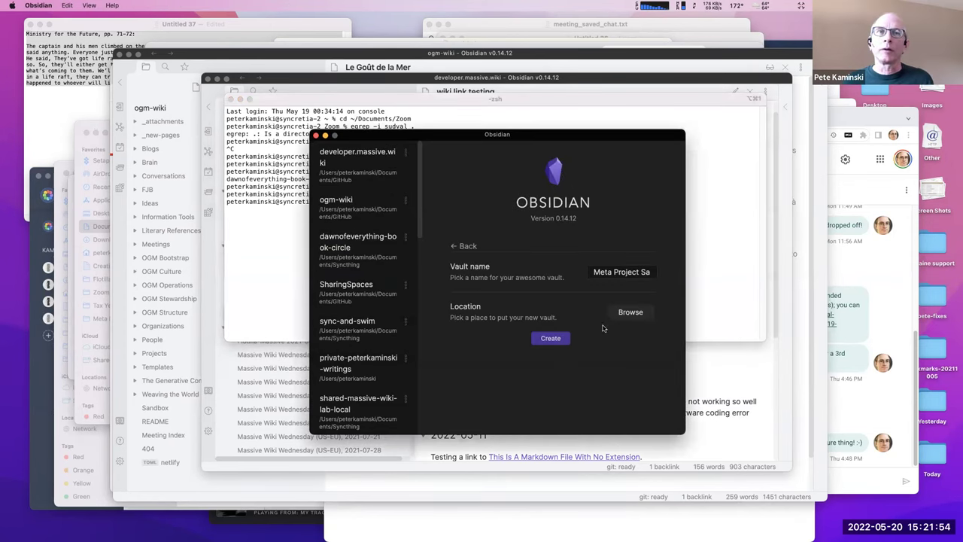
left_click(462, 246)
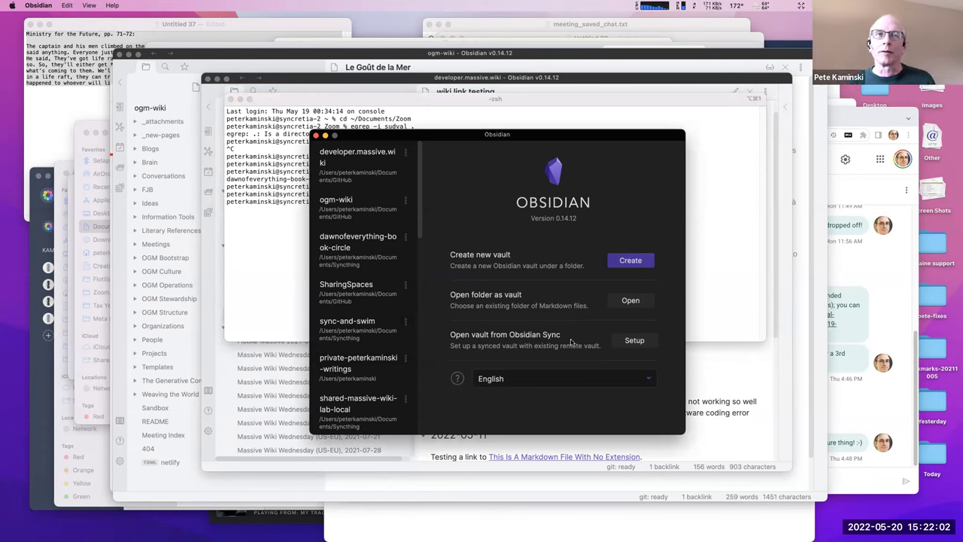
left_click(630, 301)
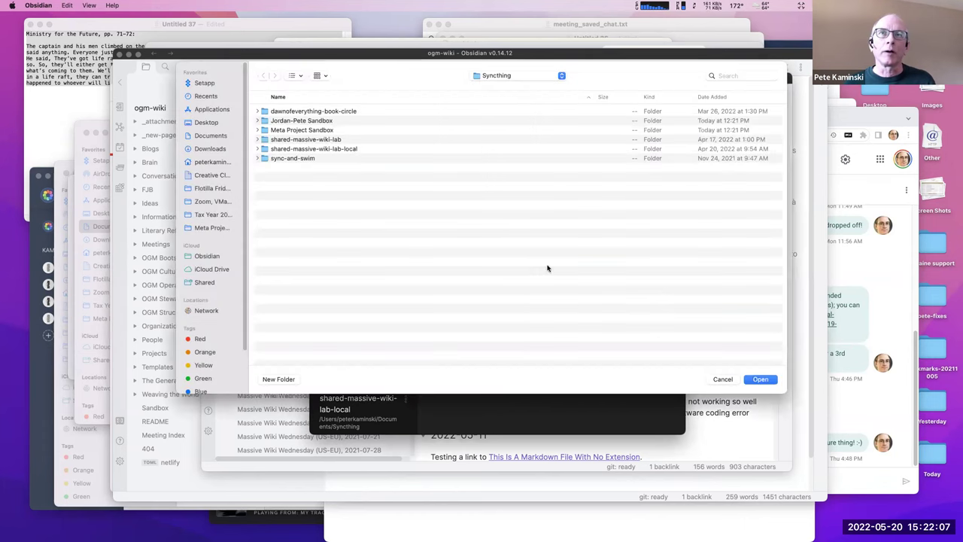
left_click(303, 122)
left_click(754, 379)
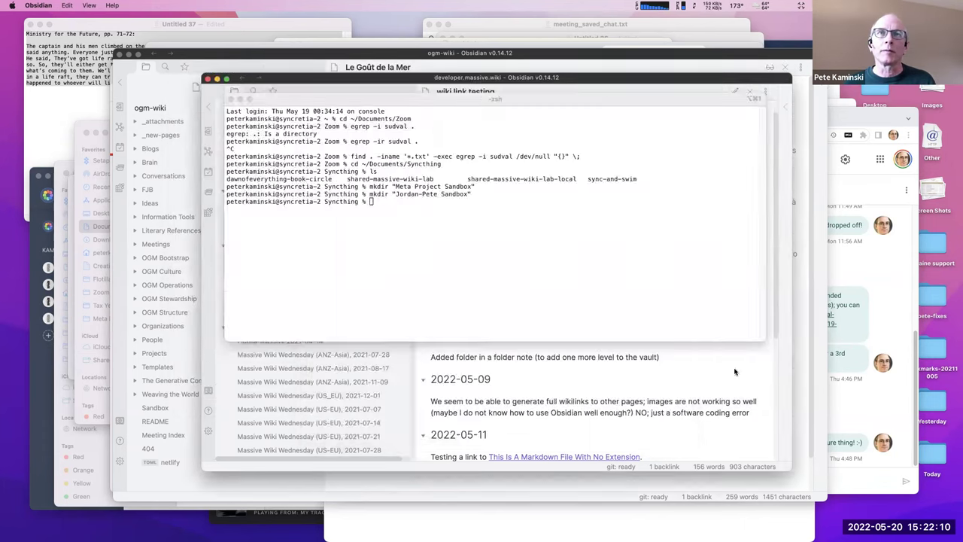
left_click_drag(502, 90, 381, 72)
left_click(459, 50)
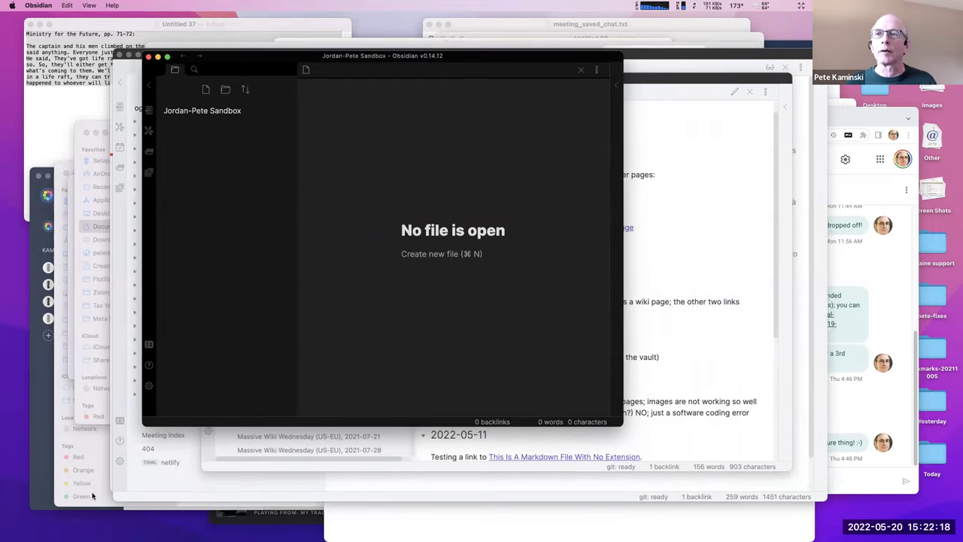
Open the existing "Meta Project Sandbox" folder as another vault and turn on Live Preview in it.
left_click(149, 345)
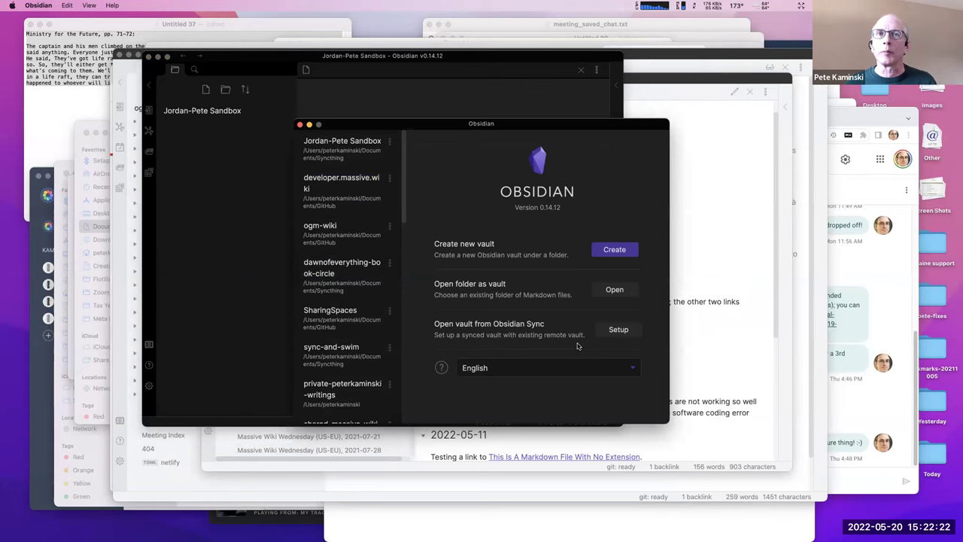
left_click(620, 290)
left_click(318, 130)
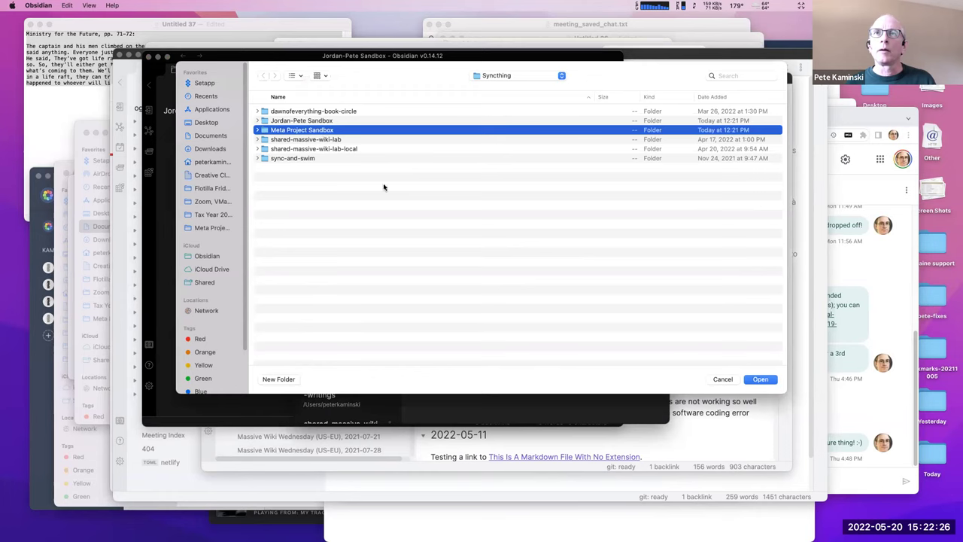
left_click(768, 378)
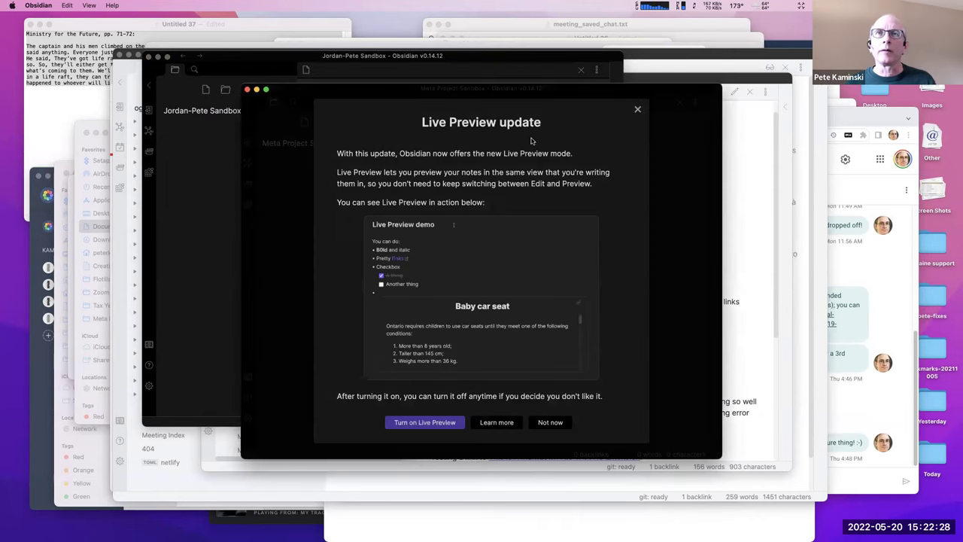
left_click(455, 422)
double_click(517, 98)
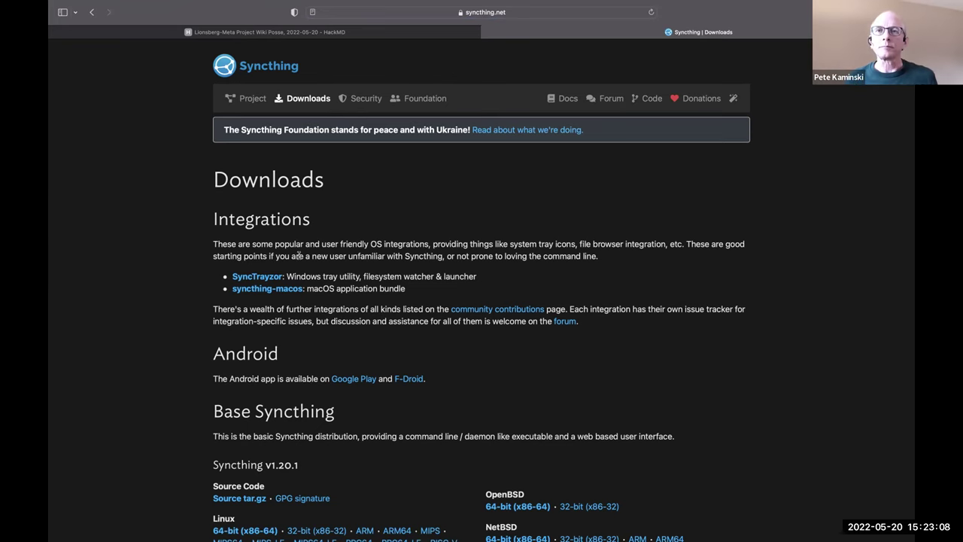
Browse the Syncthing downloads page, open the syncthing-macos release and download Syncthing-1.20.1-1.dmg, allowing downloads from github.com.
scroll(298, 386, "down", 5)
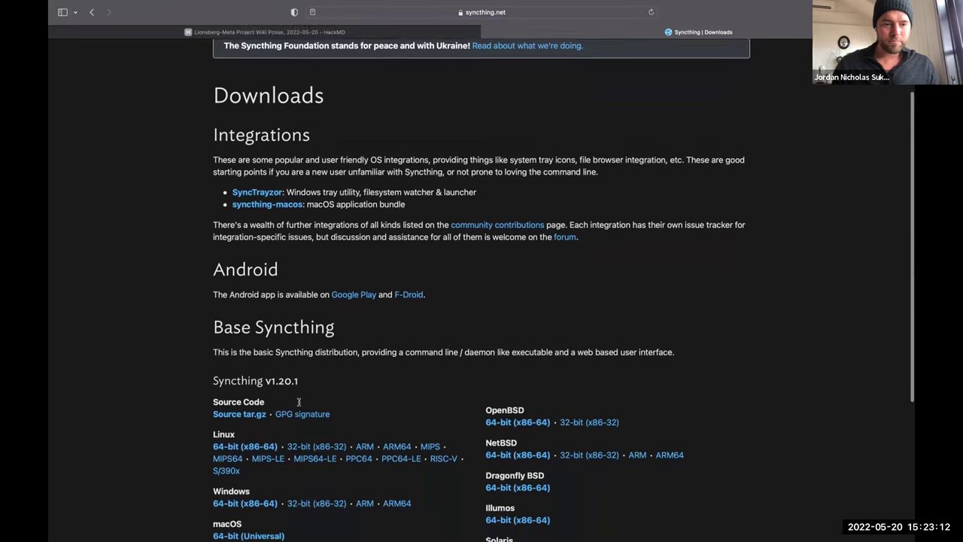
scroll(299, 402, "down", 5)
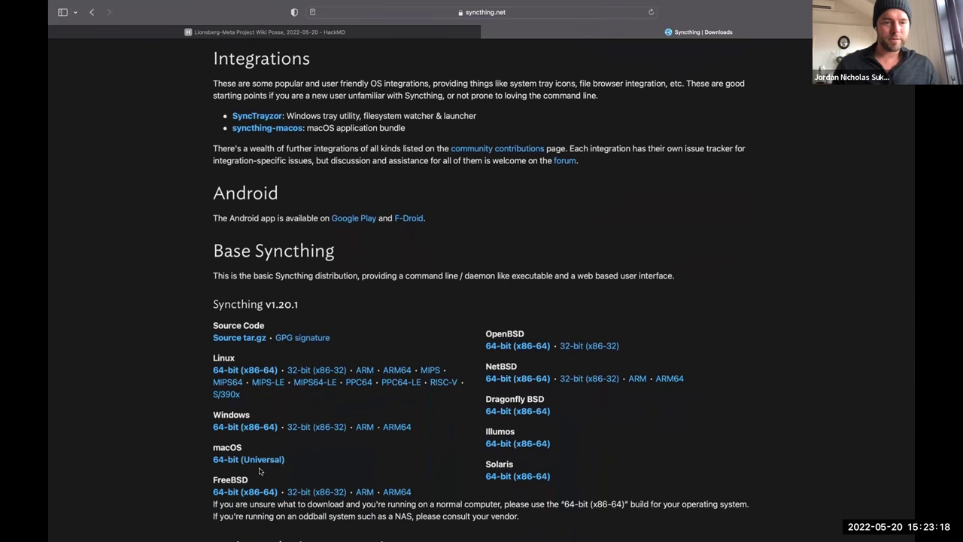
scroll(259, 463, "up", 5)
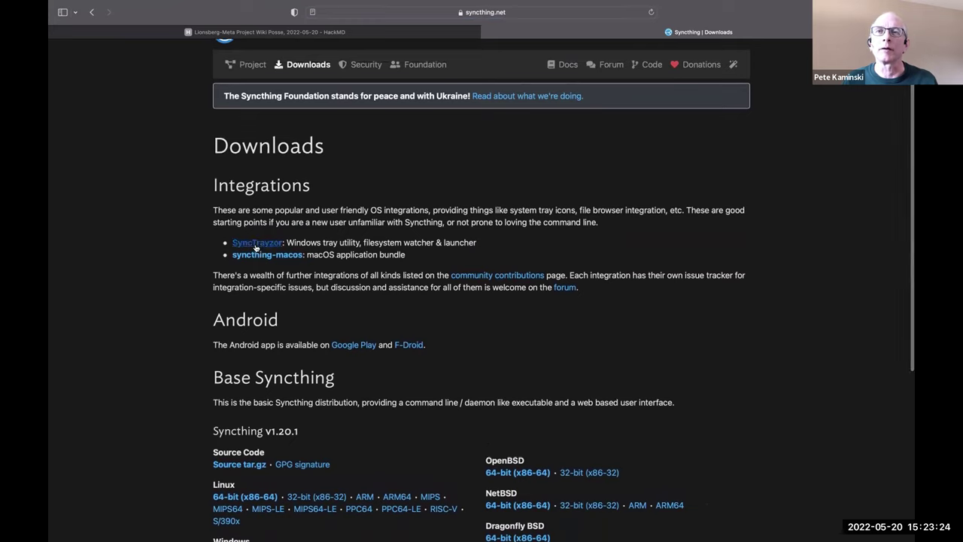
left_click(257, 256)
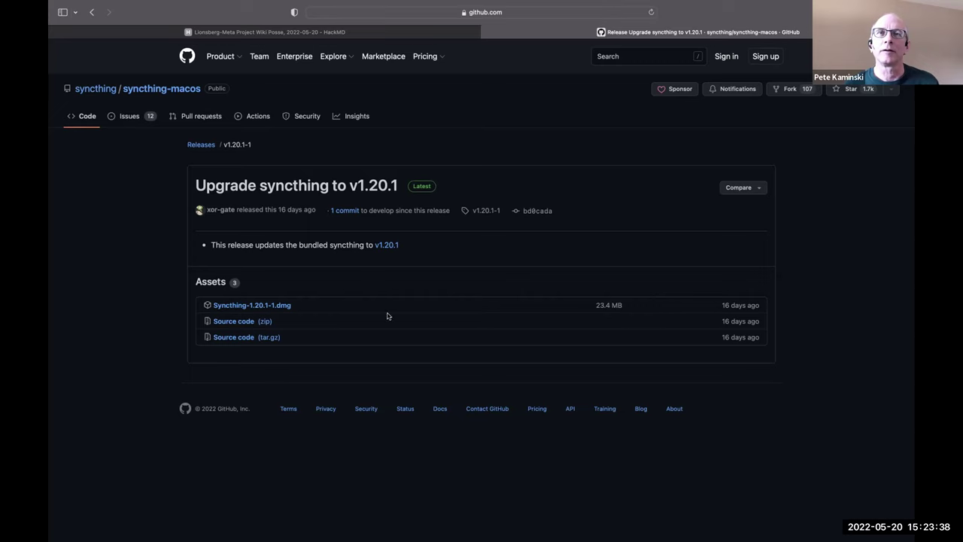
left_click(241, 305)
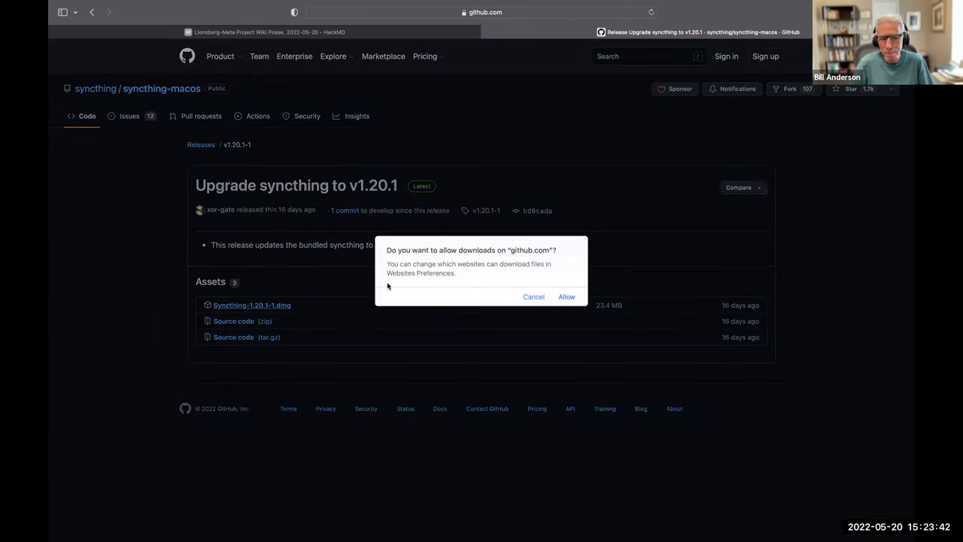
left_click(567, 297)
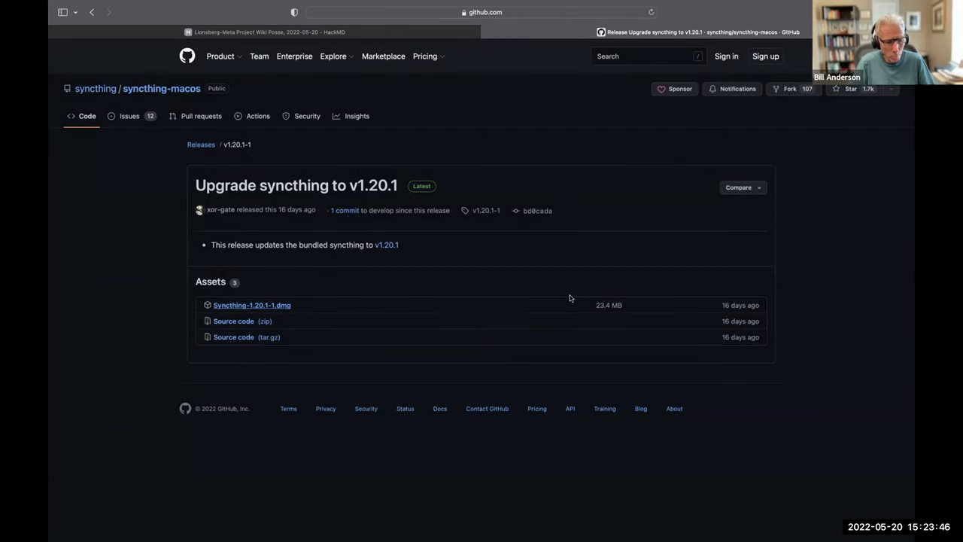
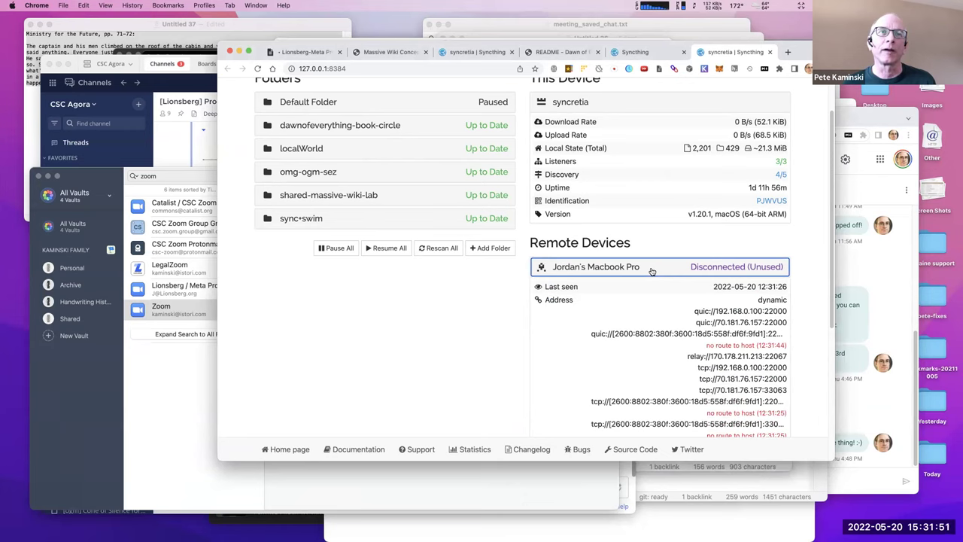
left_click(652, 270)
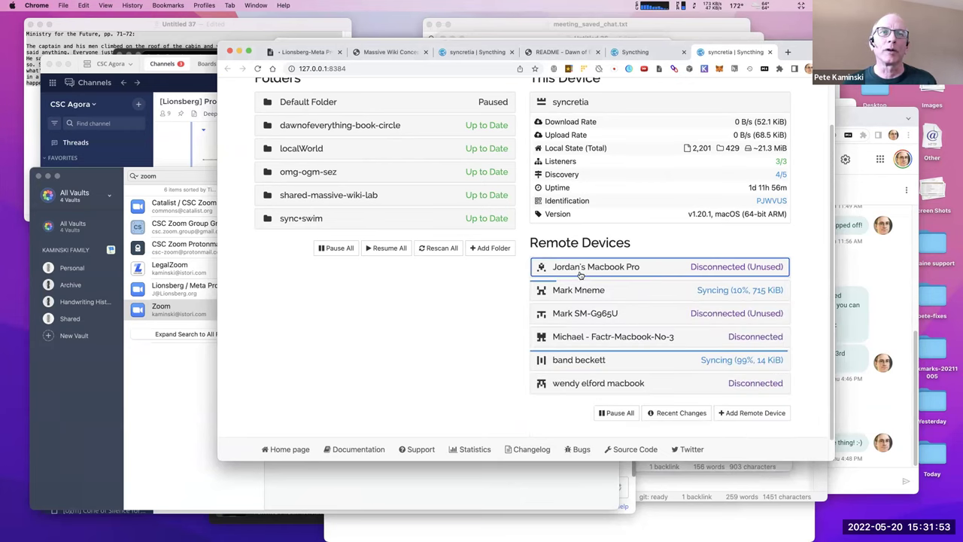
left_click(497, 253)
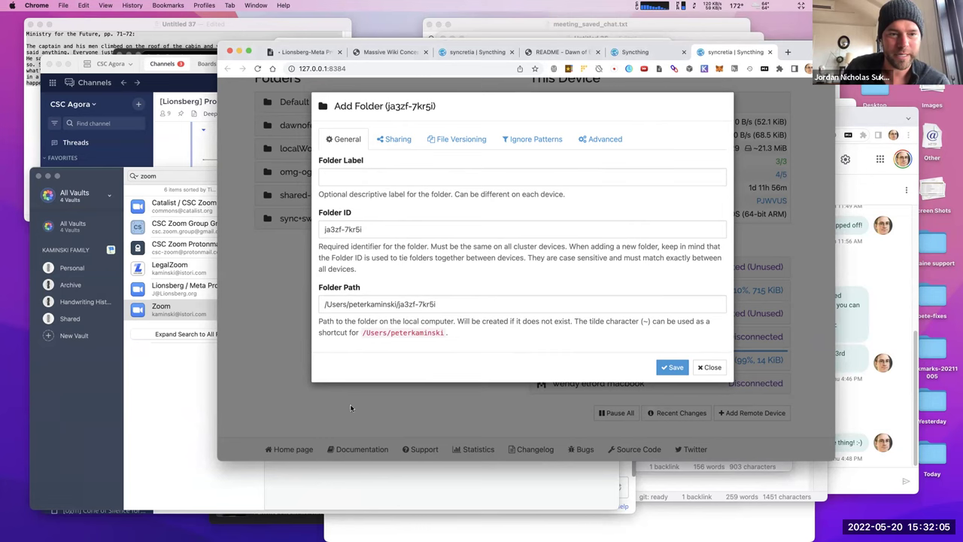
mouse_move(406, 538)
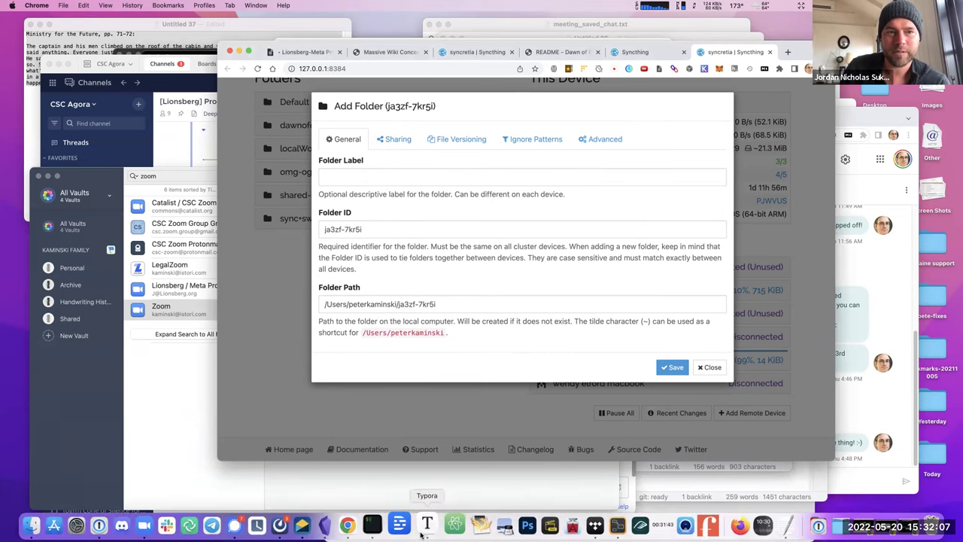
left_click(704, 367)
Switch to iTerm, move its window aside and print the working directory's full path with pwd.
mouse_move(584, 538)
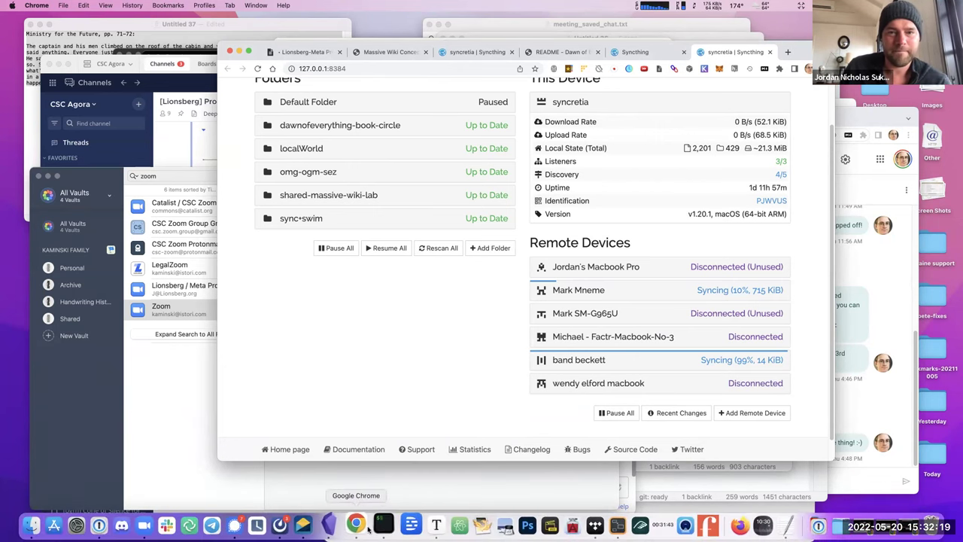
left_click(381, 524)
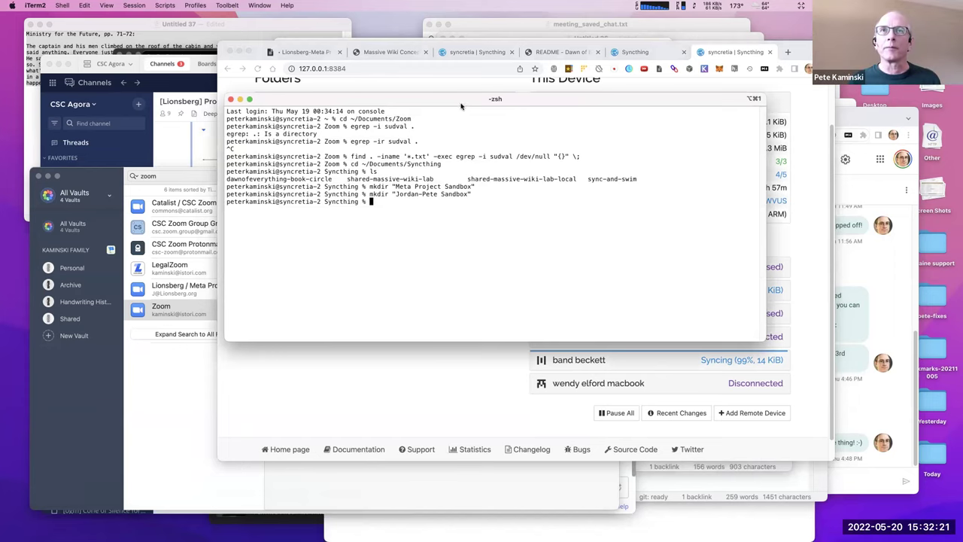
left_click_drag(461, 106, 310, 94)
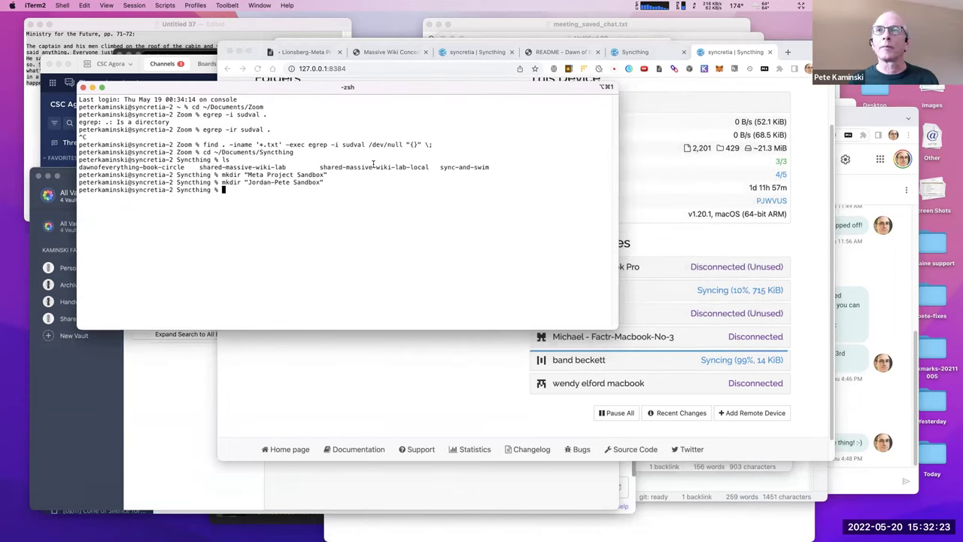
type("p")
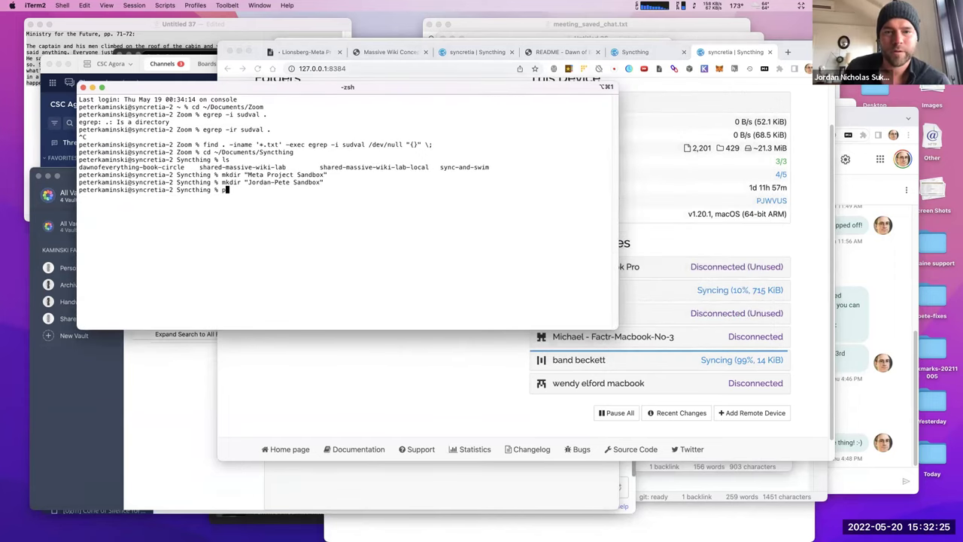
key("BackSpace")
type("ls")
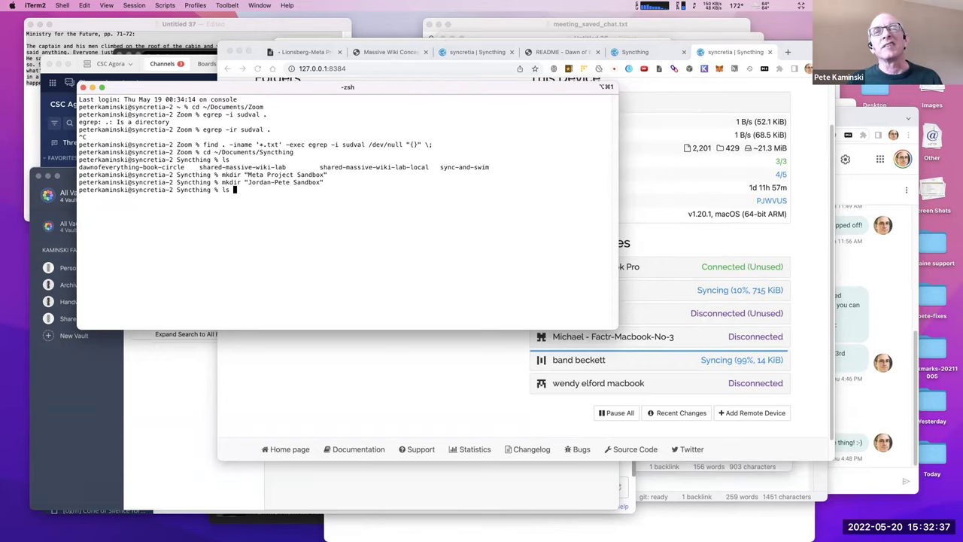
key("BackSpace")
key("BackSpace")
key("BackSpace")
type("p")
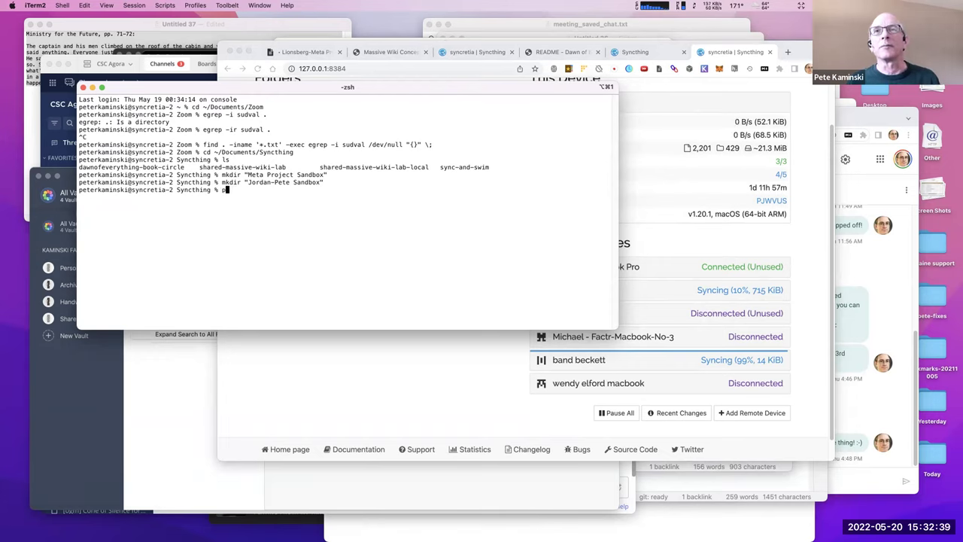
type("wd")
key("Return")
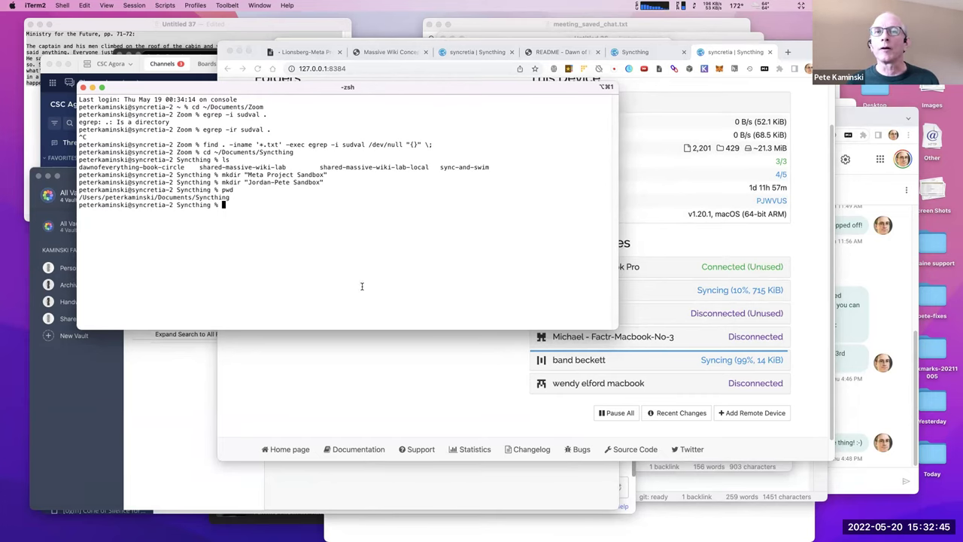
Start adding a folder in the Syncthing web interface and fill its folder path with the working directory path copied from iTerm.
left_click(495, 374)
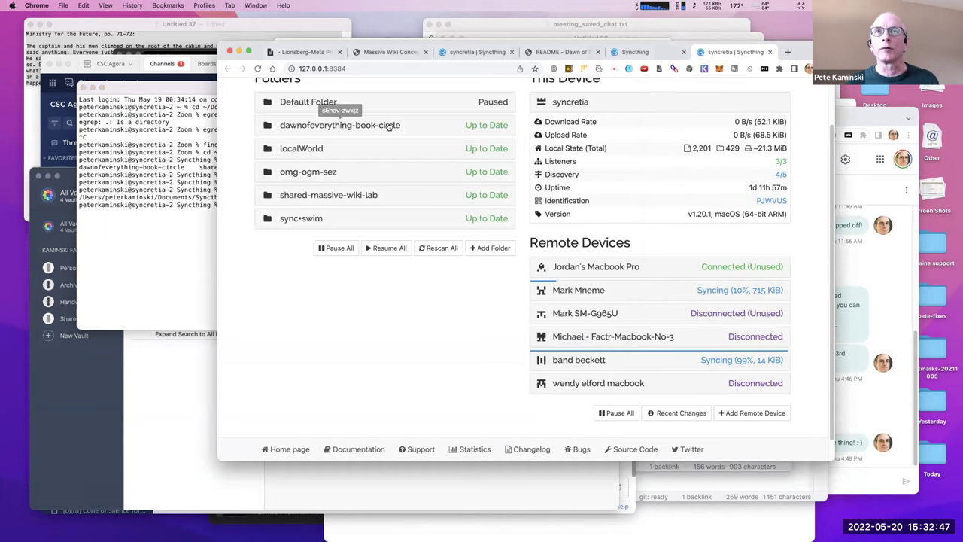
left_click(484, 250)
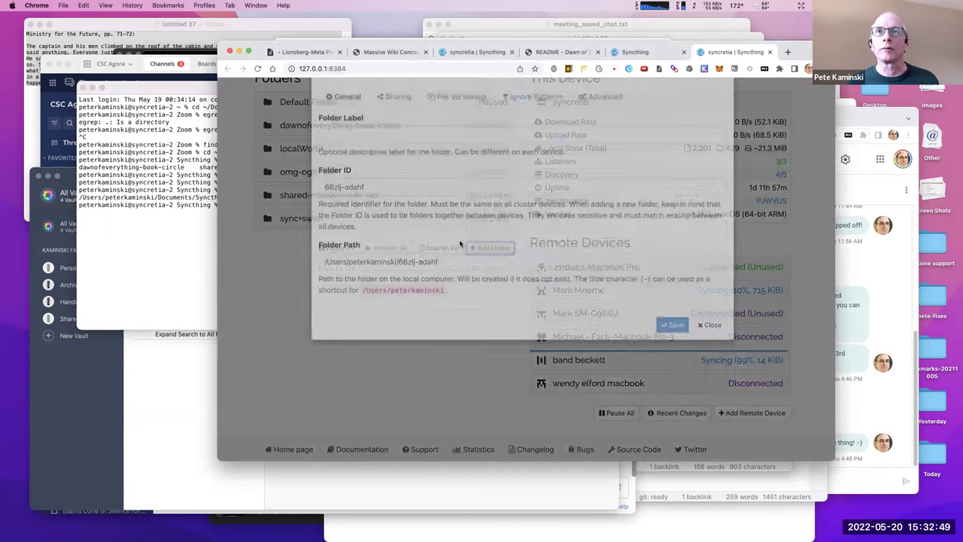
left_click(158, 208)
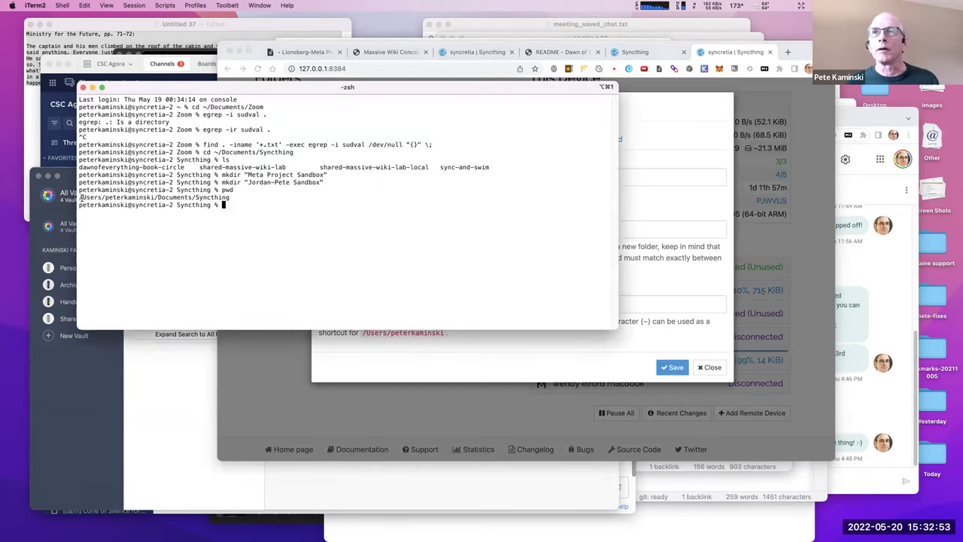
left_click_drag(78, 197, 228, 198)
key("super+c")
left_click(440, 344)
triple_click(449, 305)
key("super+v")
Append "/Meta Project Sandbox" to the new folder's path, copying the name from iTerm, and save the folder.
key("super+Tab")
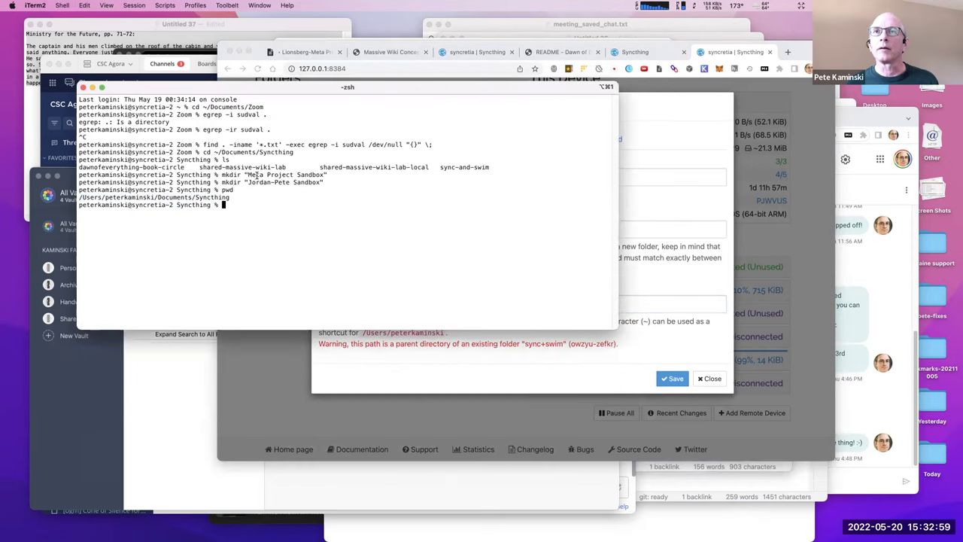
left_click_drag(246, 175, 326, 175)
key("super+c")
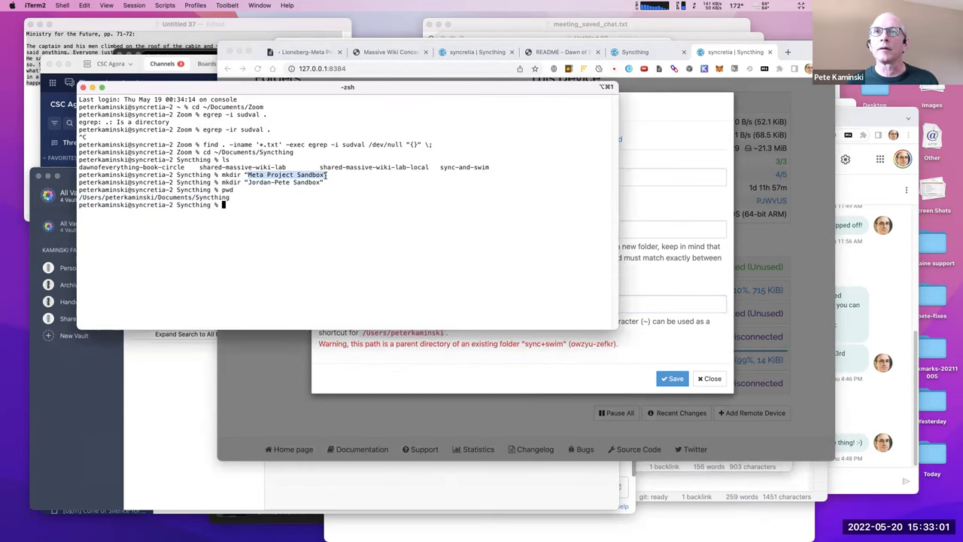
left_click(520, 333)
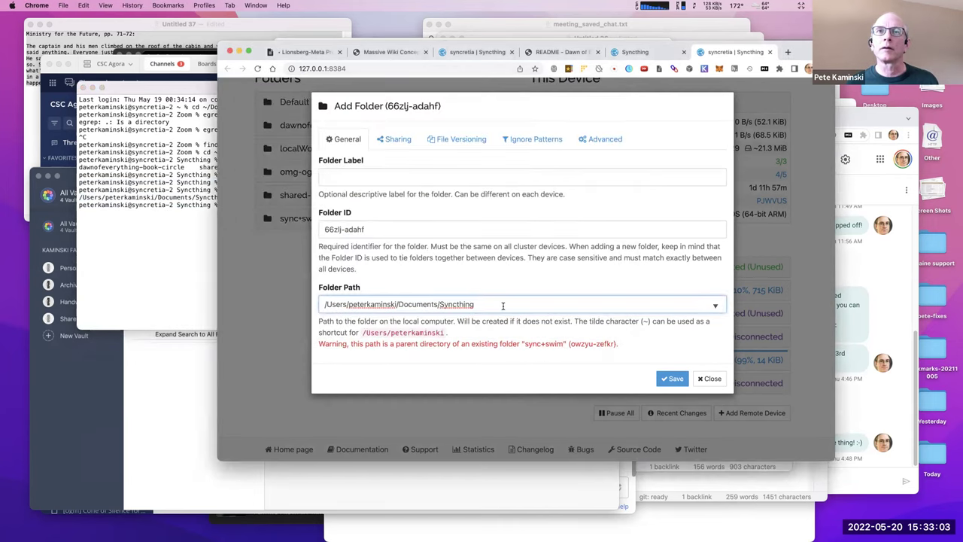
left_click(502, 304)
type("/")
key("super+v")
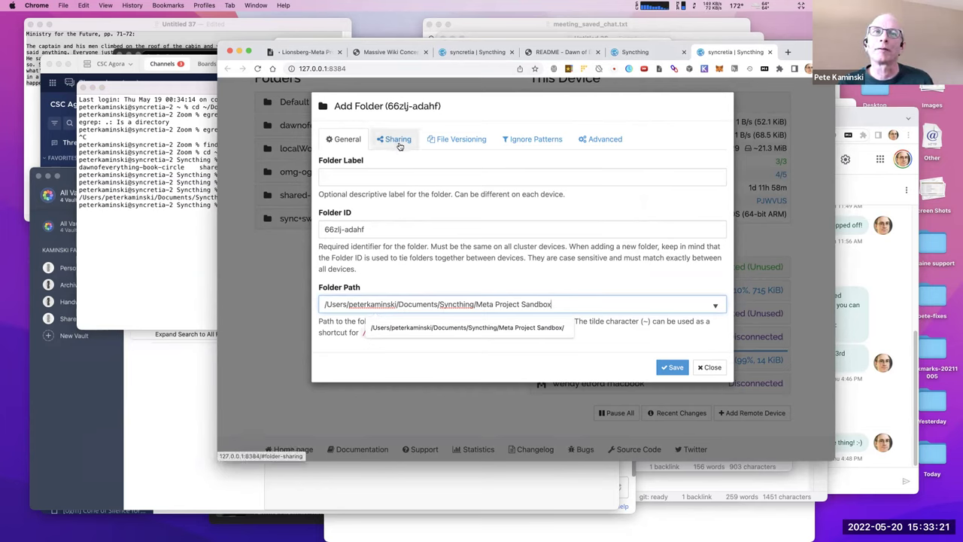
left_click(672, 367)
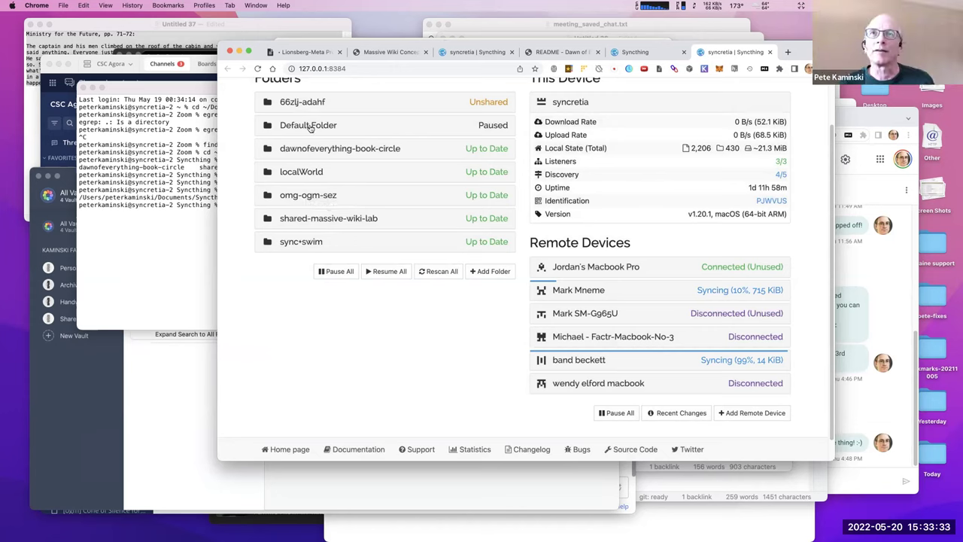
Copy all ignore patterns from the sync+swim folder's settings and close them without saving.
left_click(309, 244)
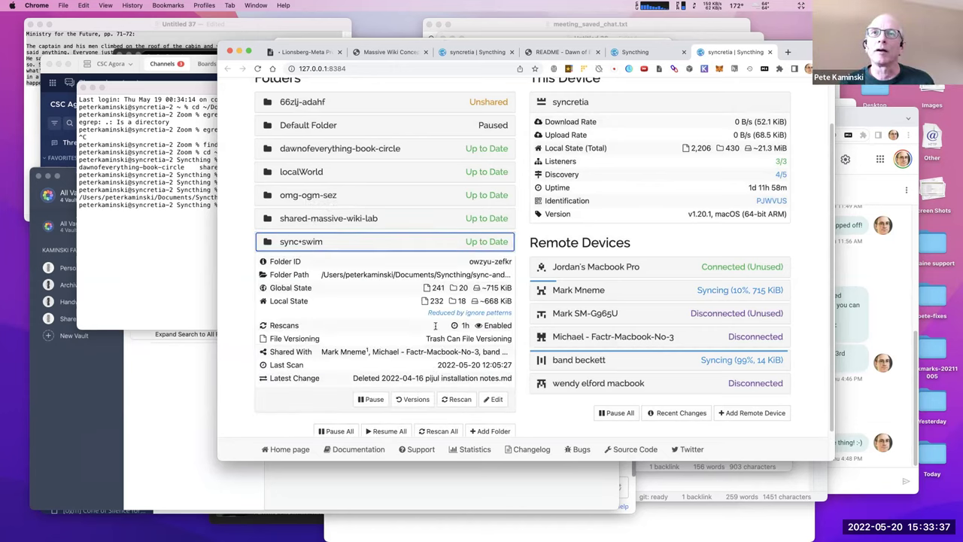
left_click(493, 399)
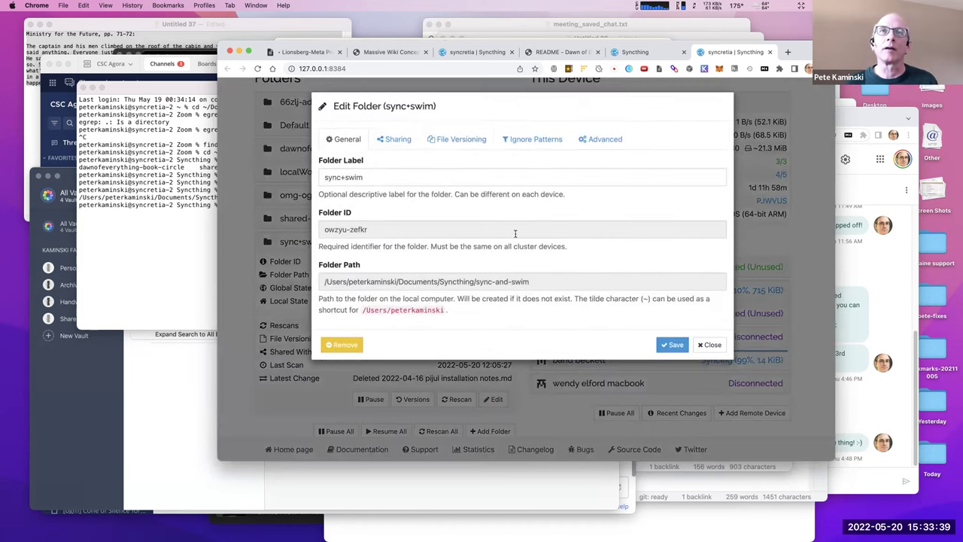
left_click(542, 141)
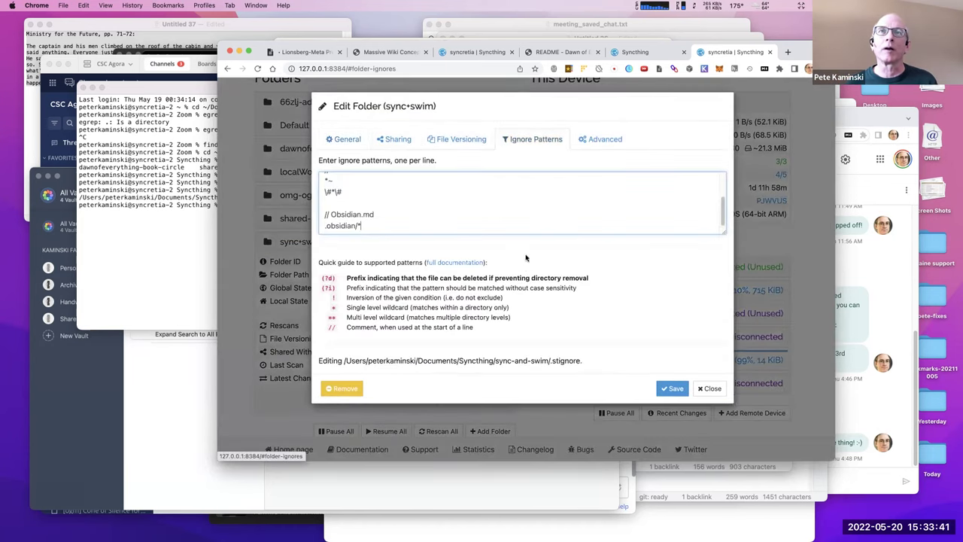
key("super+a")
left_click(709, 388)
In the settings of the unlabelled Meta Project Sandbox folder, paste the copied ignore patterns and set Trash Can File Versioning.
left_click(362, 160)
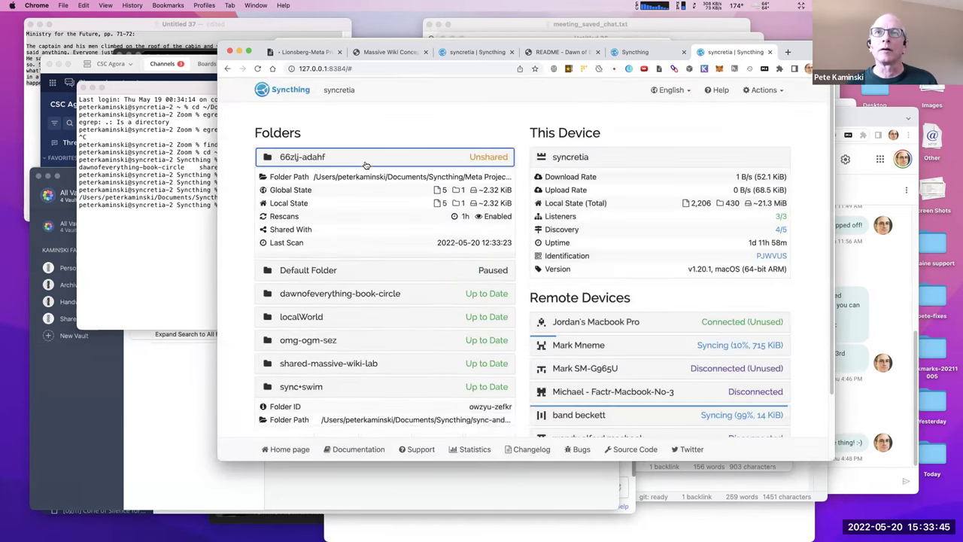
left_click(494, 265)
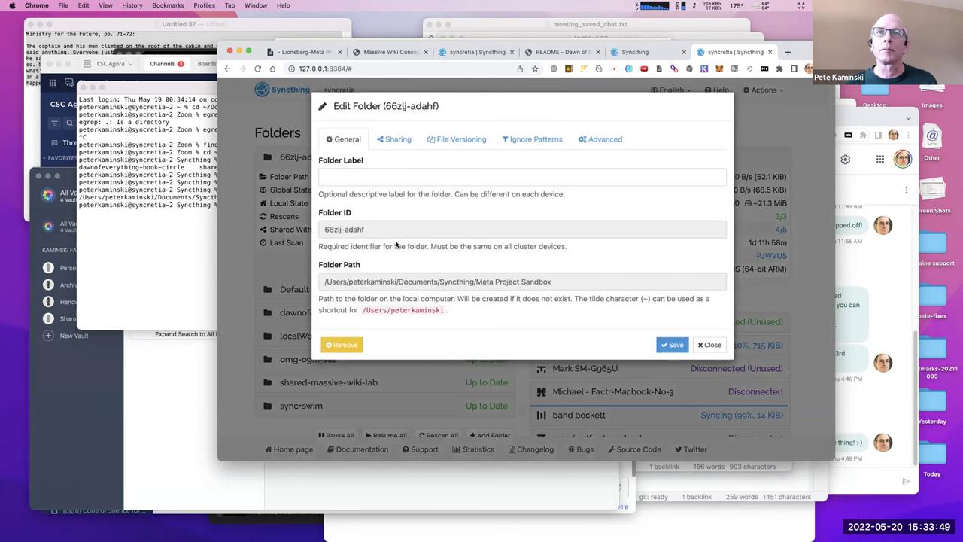
left_click(526, 143)
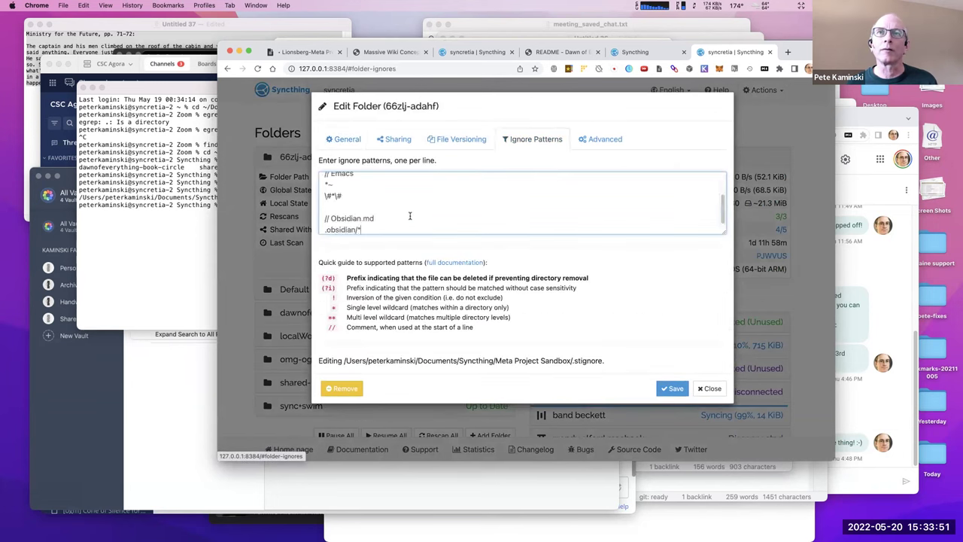
left_click(457, 139)
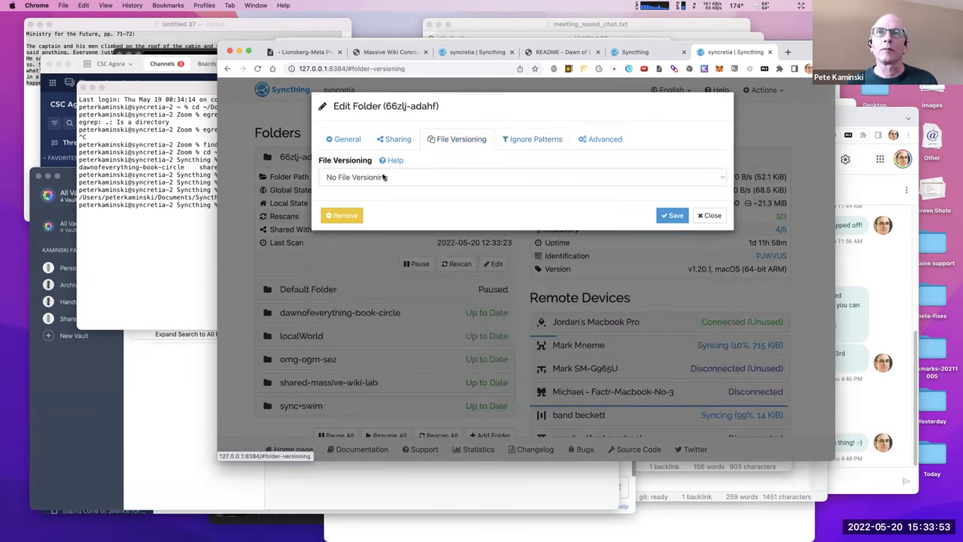
left_click(383, 178)
left_click(368, 191)
Label the folder "Meta Project Sandbox" using the name from its path, and save the folder settings.
left_click(343, 139)
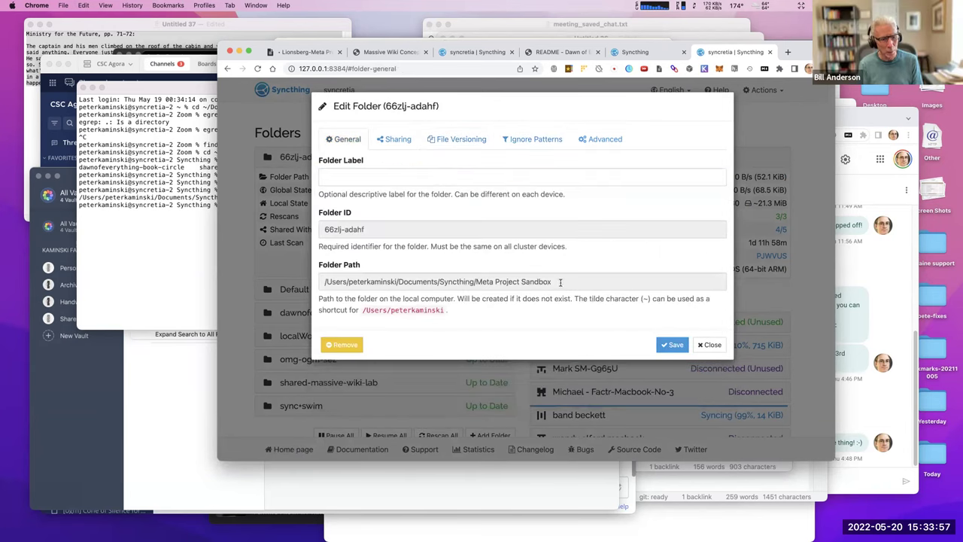
left_click_drag(560, 281, 476, 282)
key("super+c")
left_click(385, 168)
key("super+v")
left_click(672, 344)
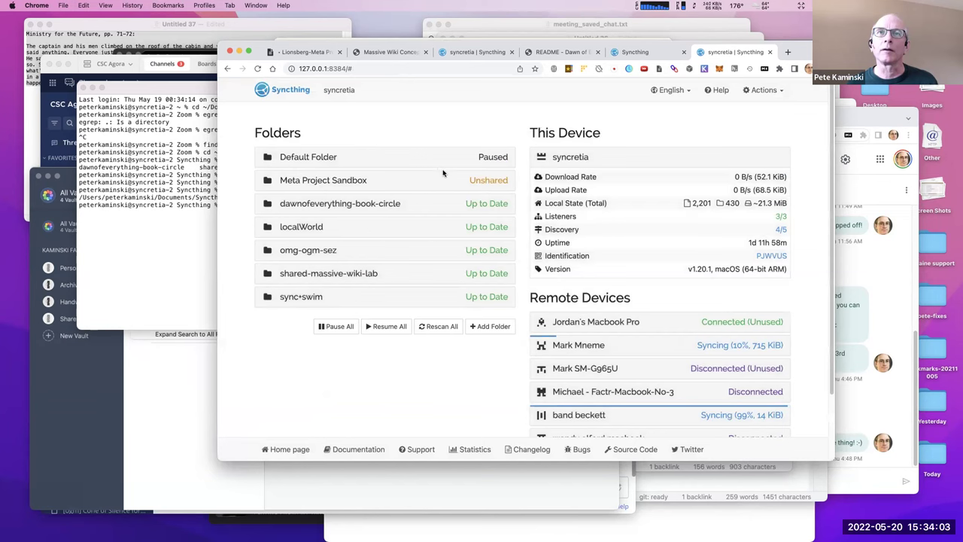
Expand the Meta Project Sandbox folder's details.
left_click(488, 185)
left_click(462, 186)
left_click(475, 182)
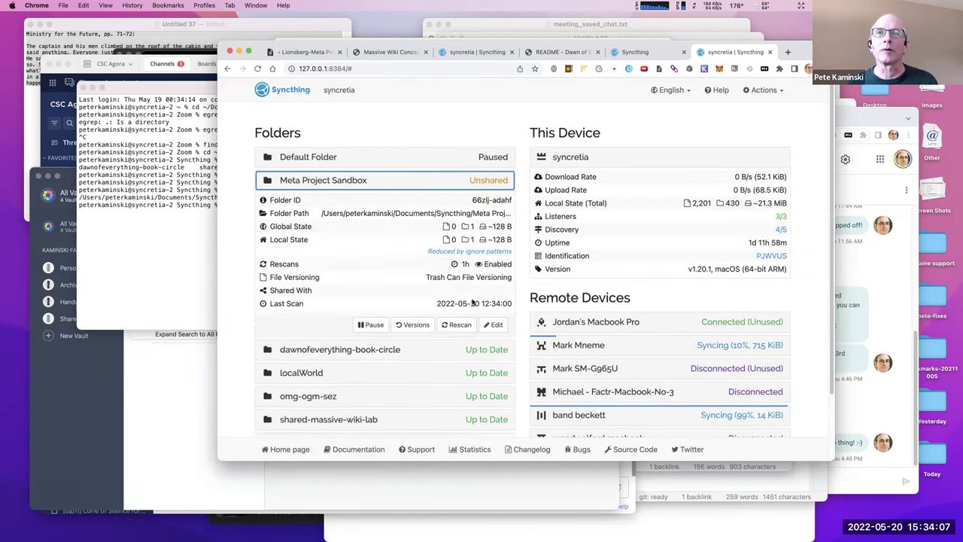
Share the Meta Project Sandbox folder with the participant's Macbook Pro and the band beckett device, and save the folder settings.
left_click(490, 324)
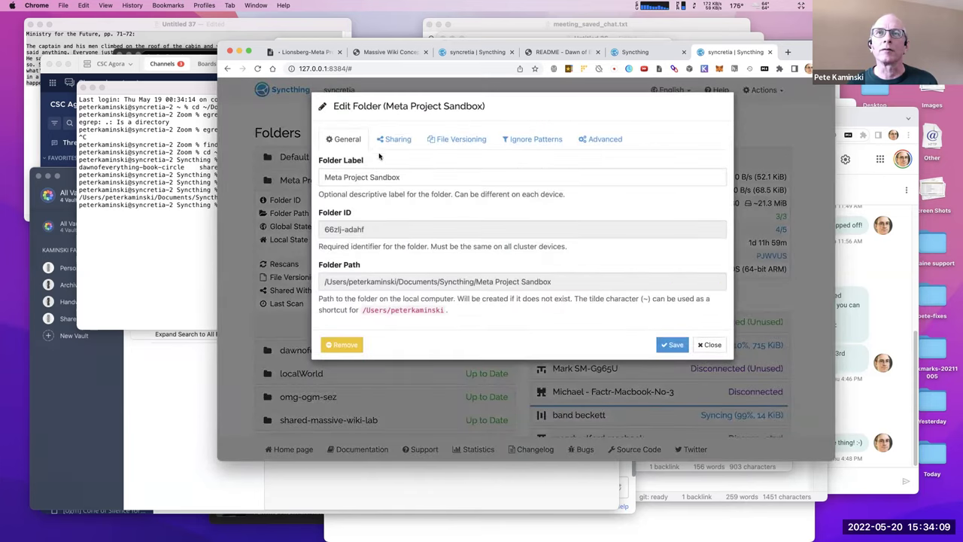
left_click(395, 139)
left_click(322, 196)
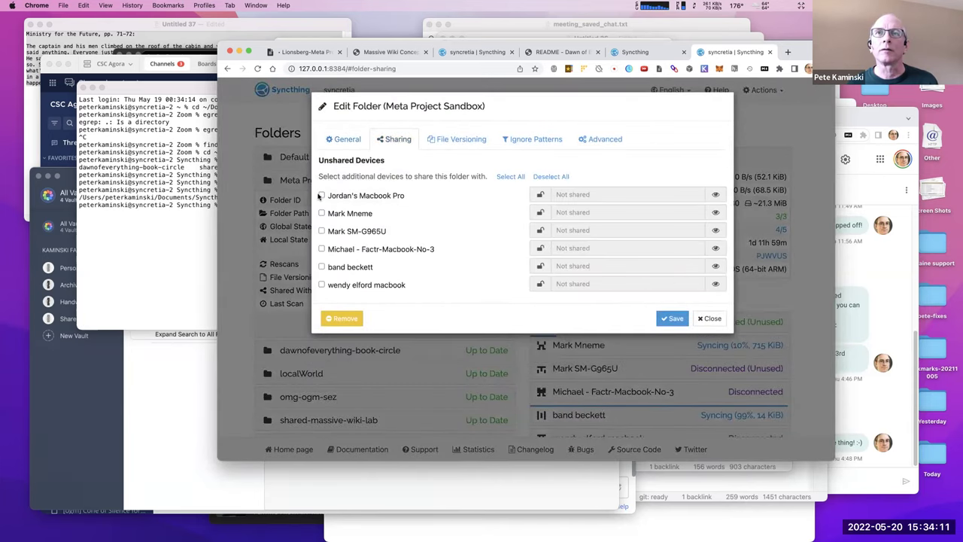
left_click(322, 266)
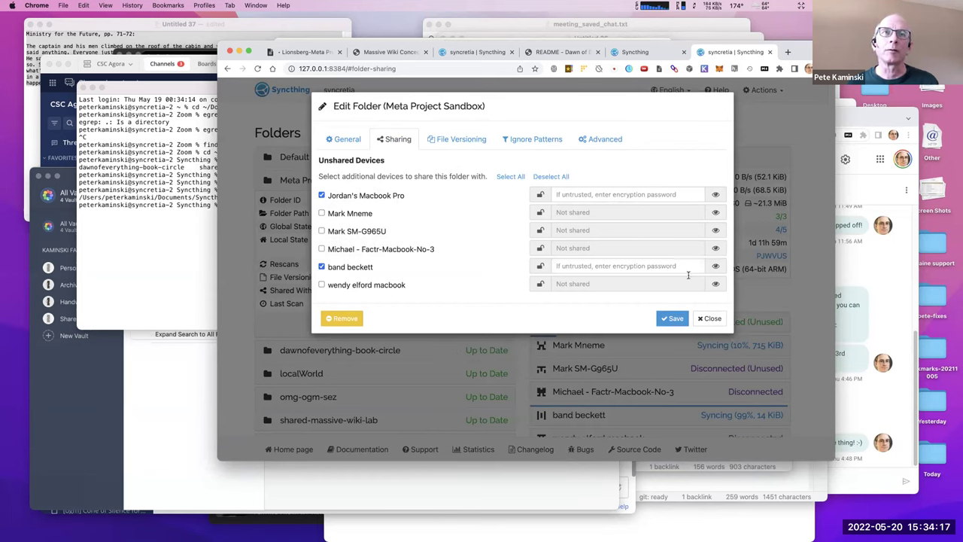
left_click(674, 318)
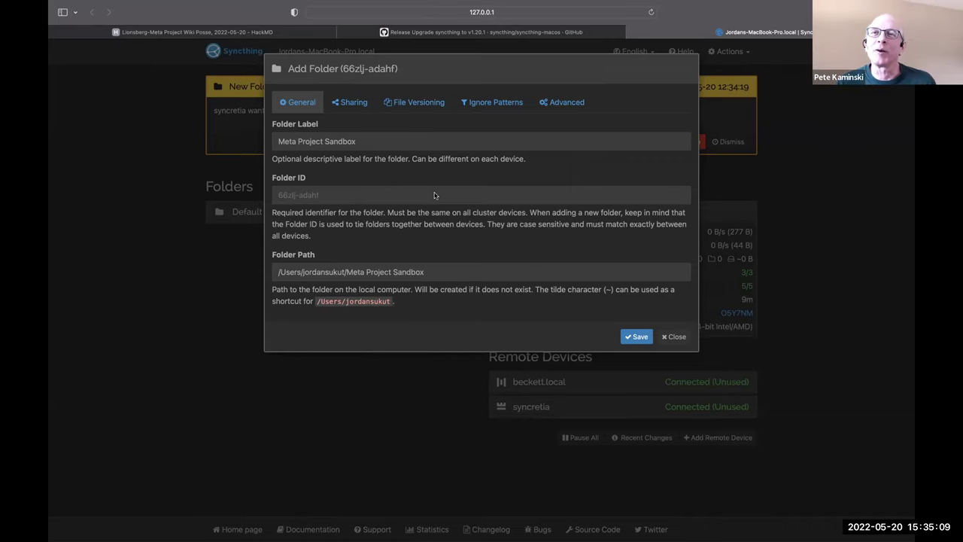
In the incoming Meta Project Sandbox folder's path, insert "Documents/" between the home directory and the folder name.
left_click(362, 272)
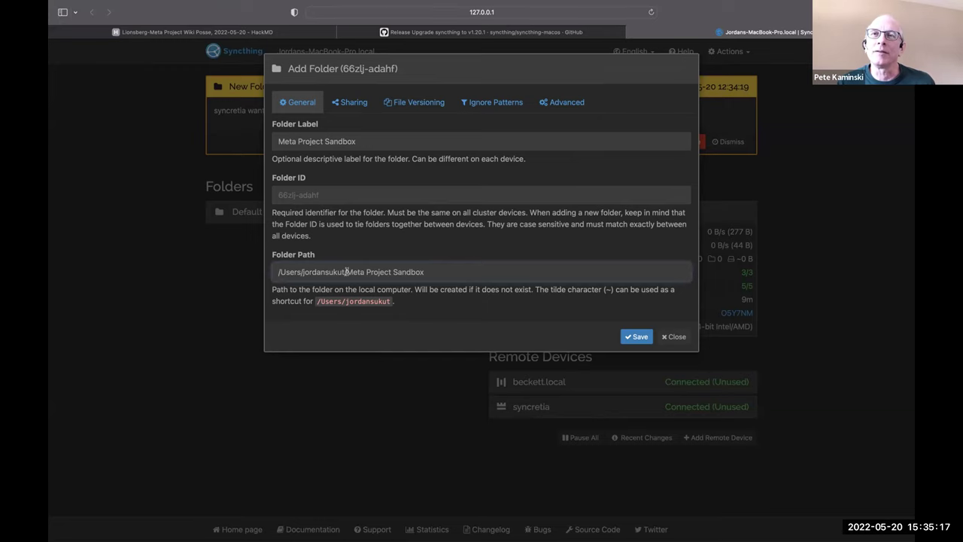
left_click(346, 271)
type("/D")
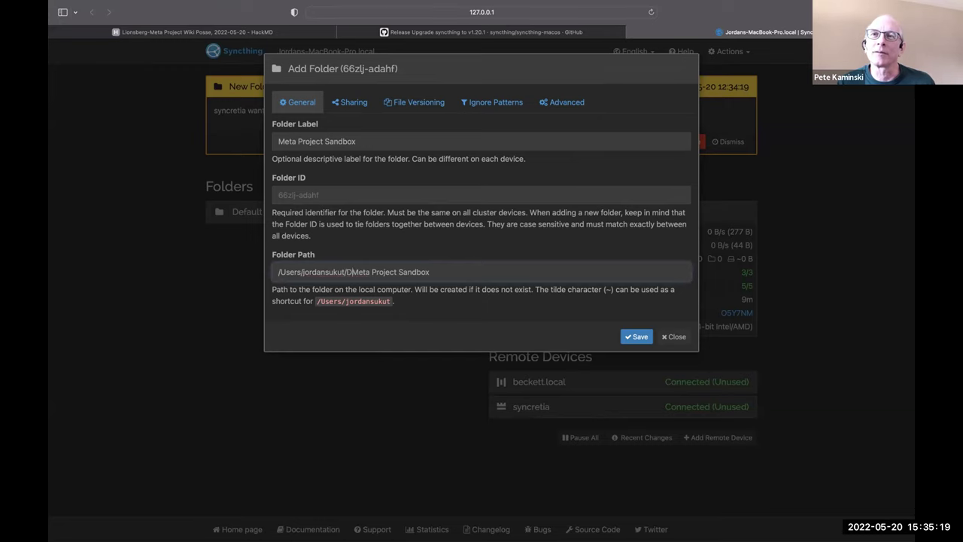
type("ocuments")
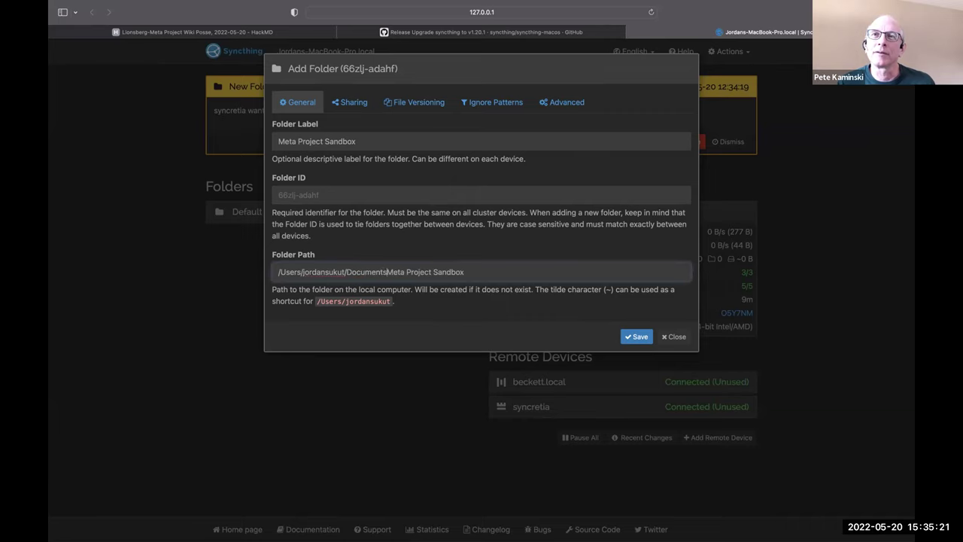
type("/")
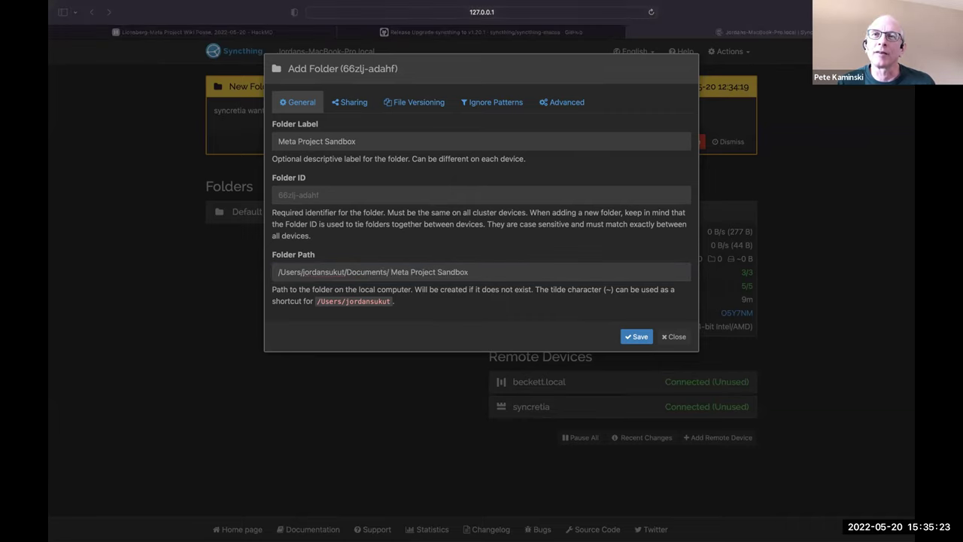